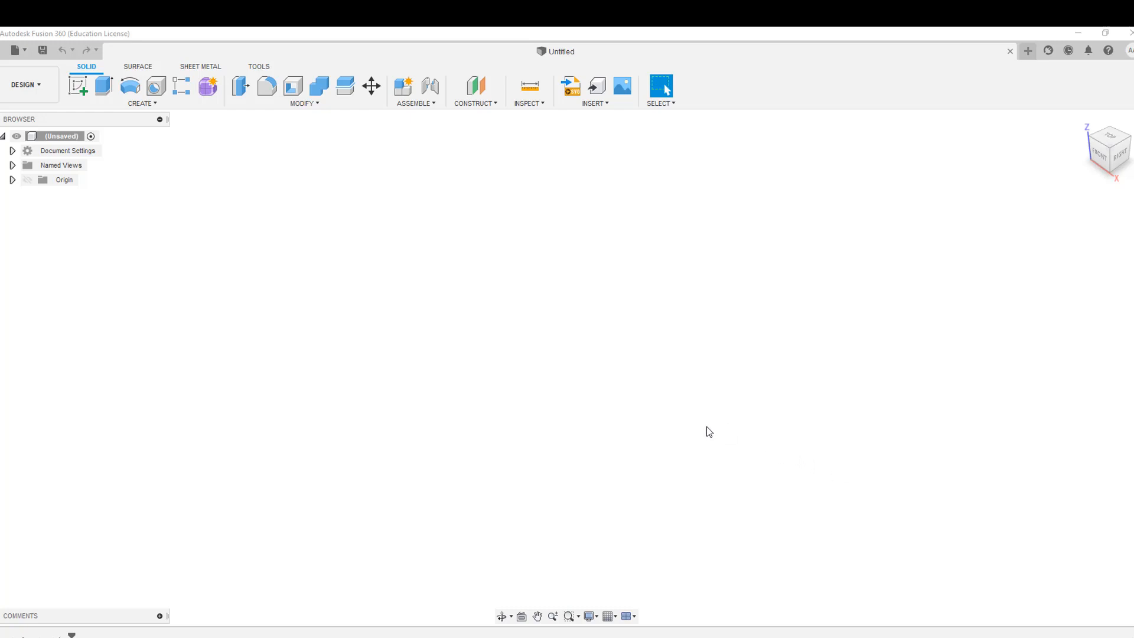
- Start a sketch on the horizontal XY plane and draw a center rectangle about 531 by 149 mm from the origin
click(78, 86)
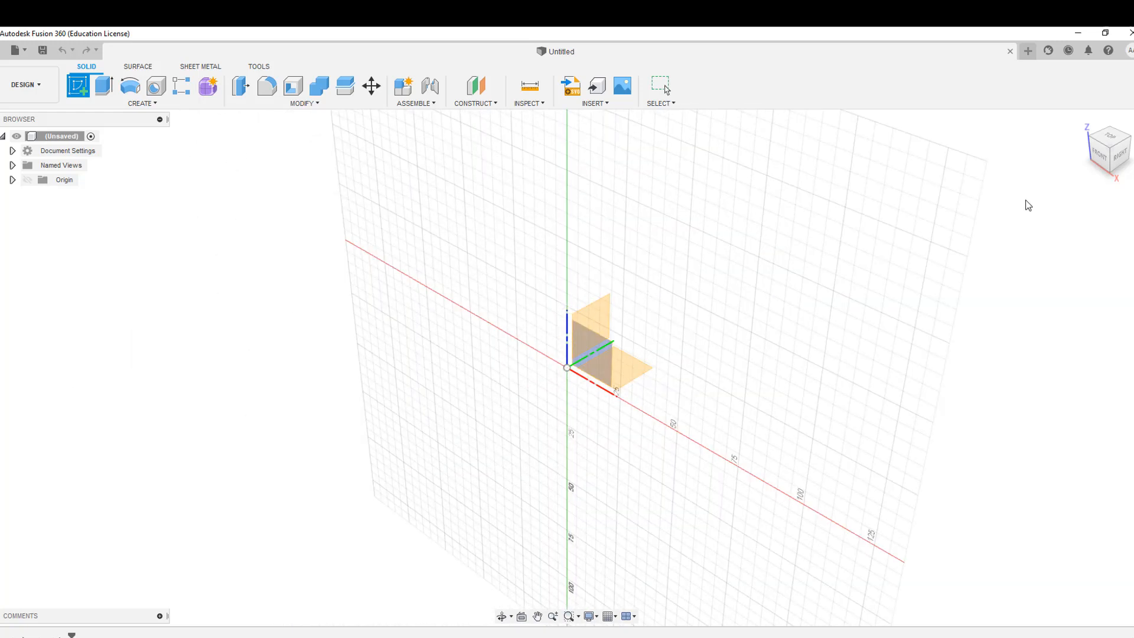
click(1111, 140)
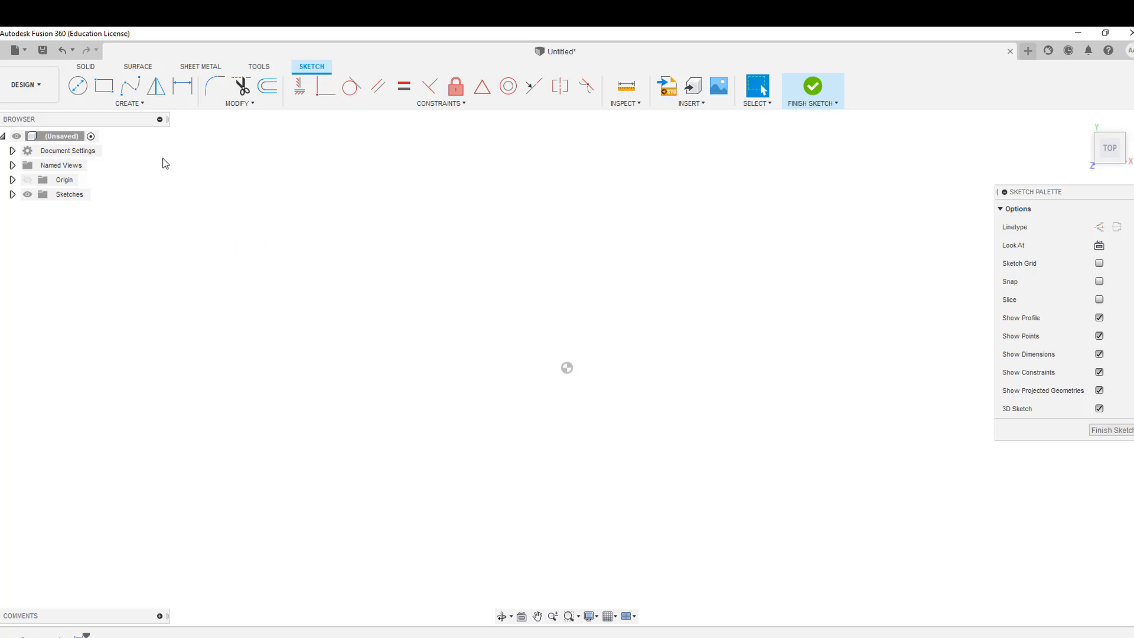
click(110, 104)
mouse_move(110, 128)
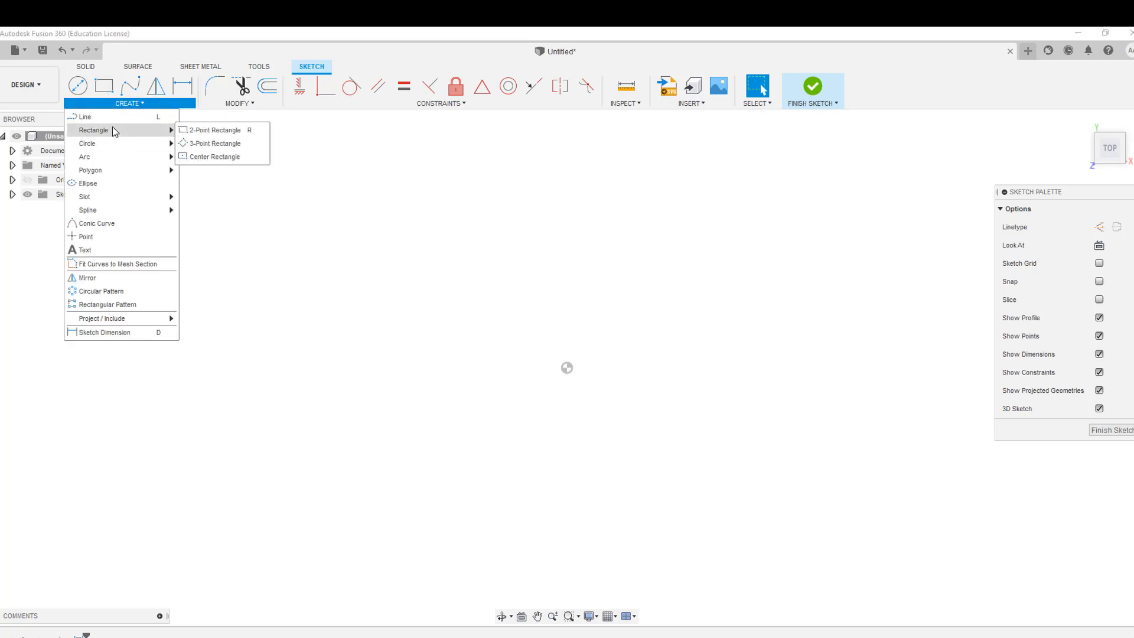
click(211, 158)
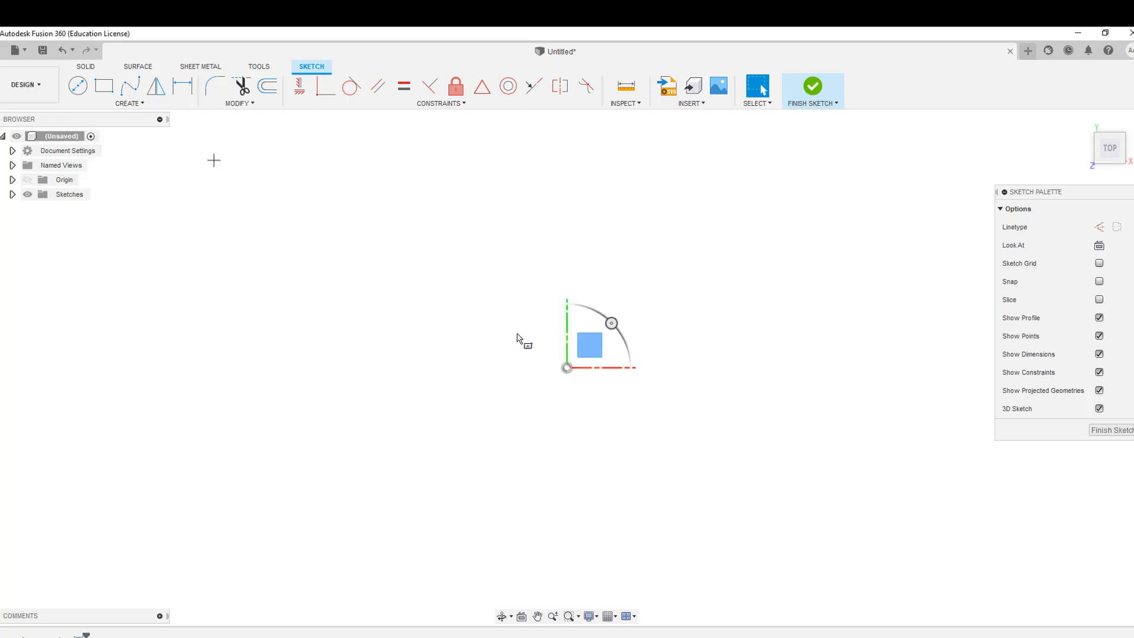
click(567, 368)
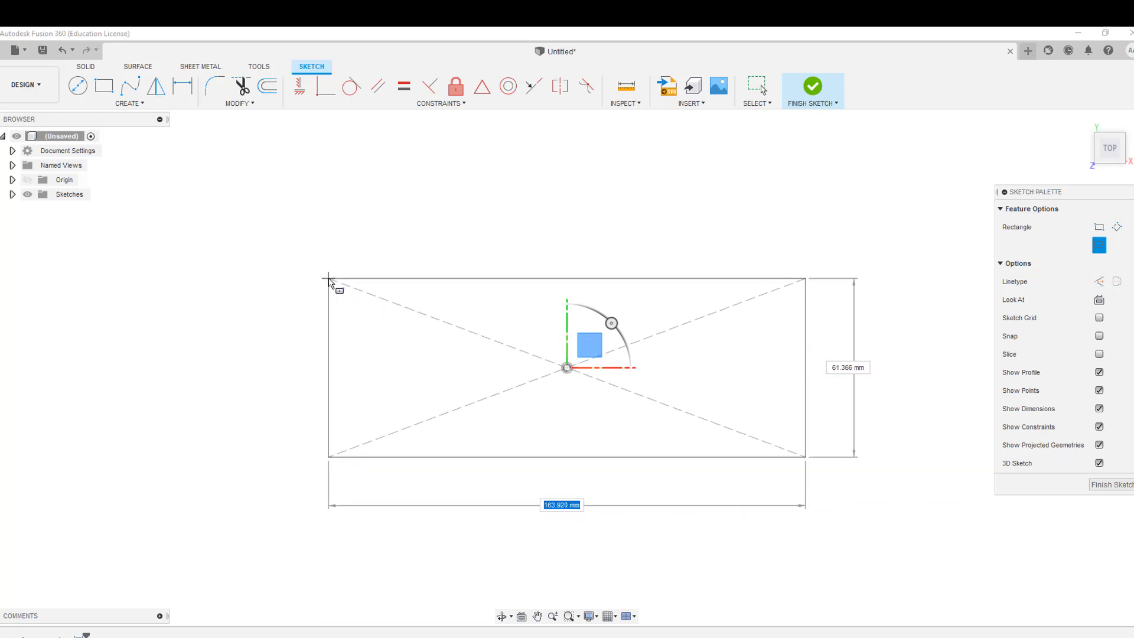
scroll(319, 281, down, 4)
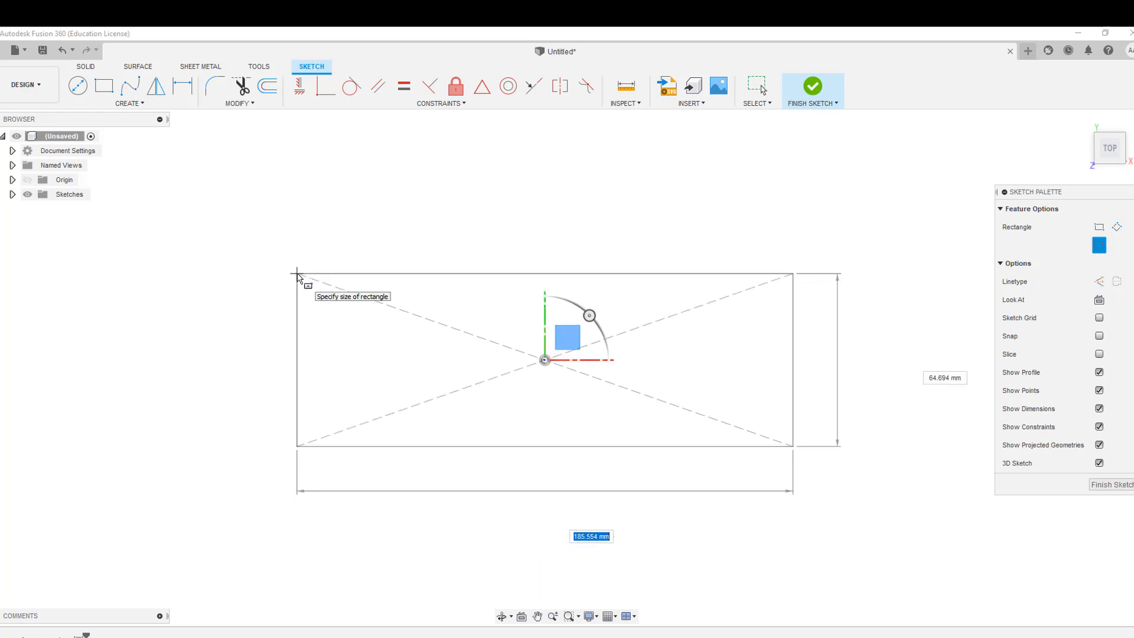
middle_drag(281, 266, 357, 309)
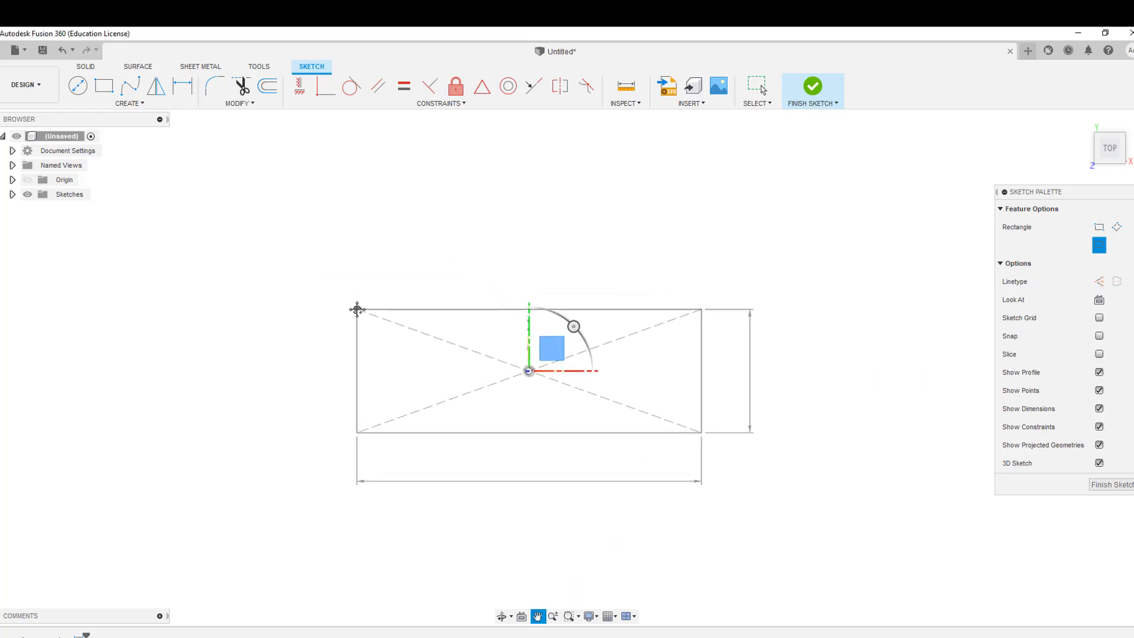
scroll(355, 308, down, 1)
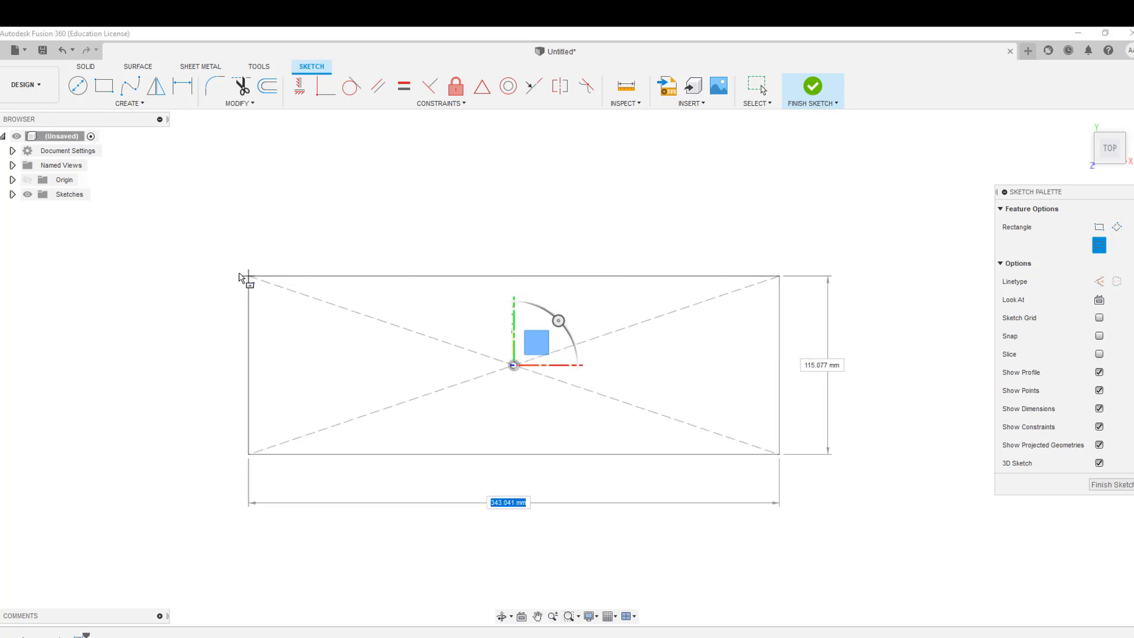
scroll(224, 272, down, 1)
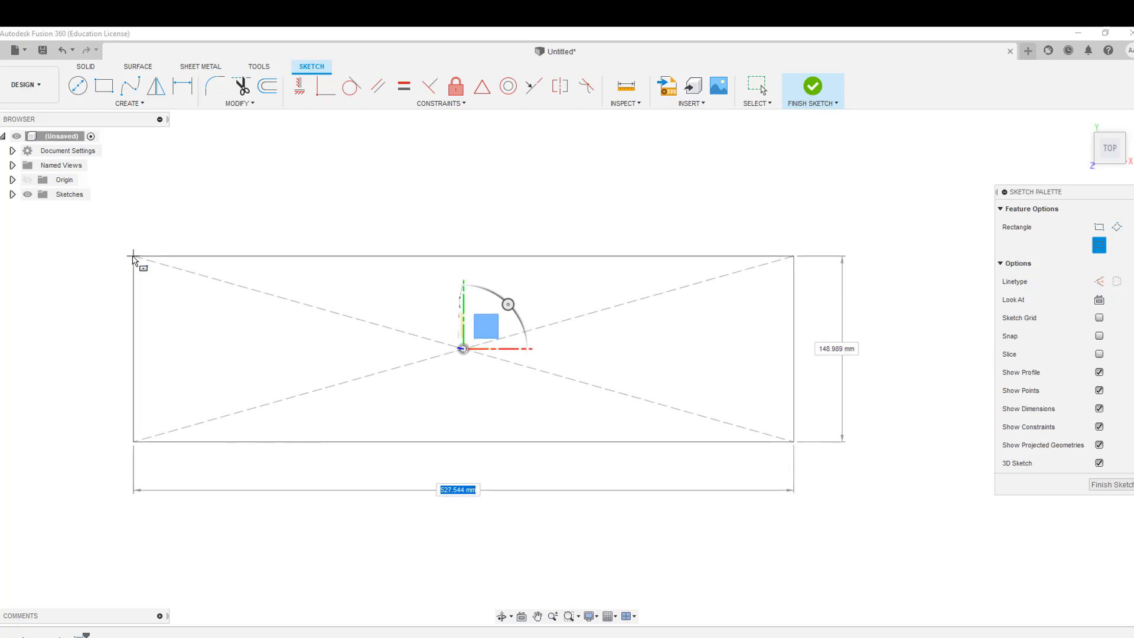
click(132, 256)
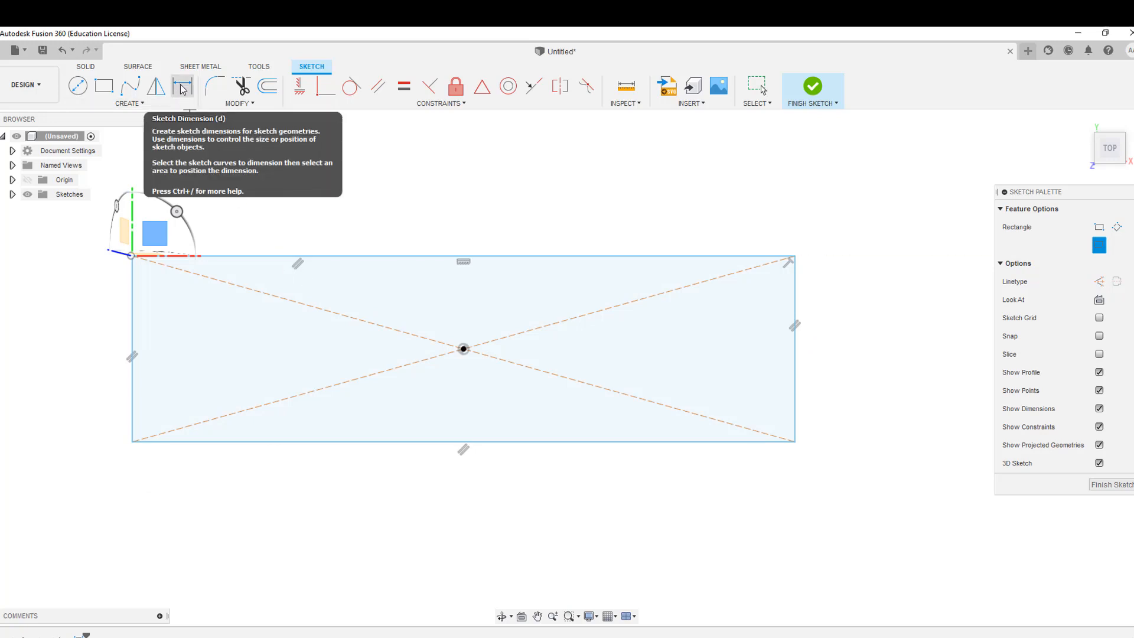
- Dimension the distance between the rectangle's two long horizontal edges as 600 mm
click(183, 86)
click(536, 257)
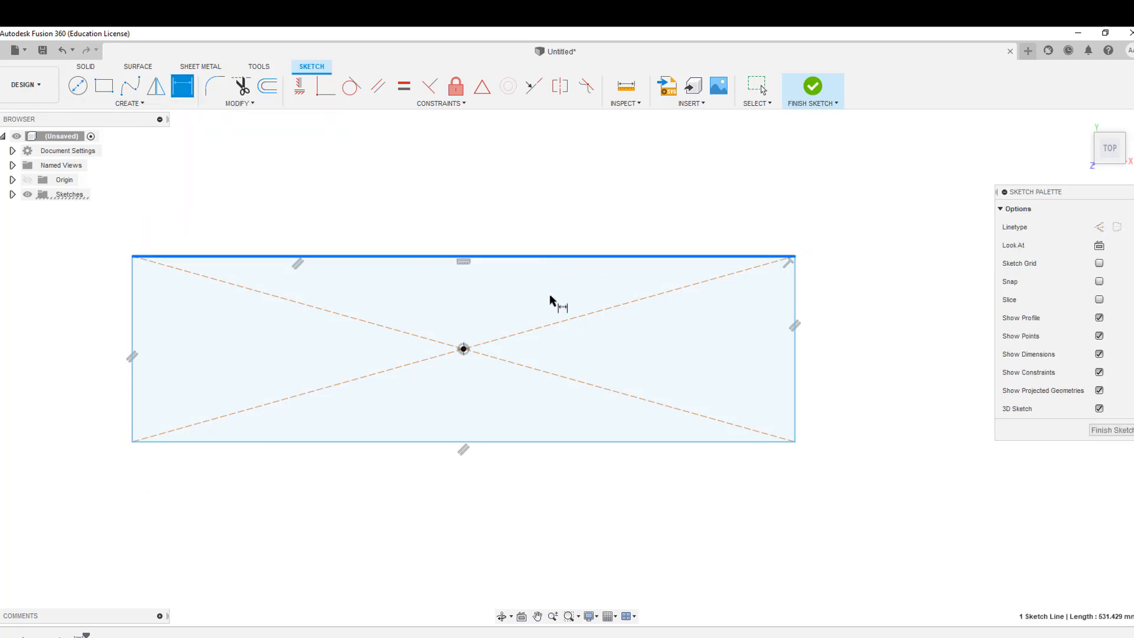
click(625, 441)
click(891, 403)
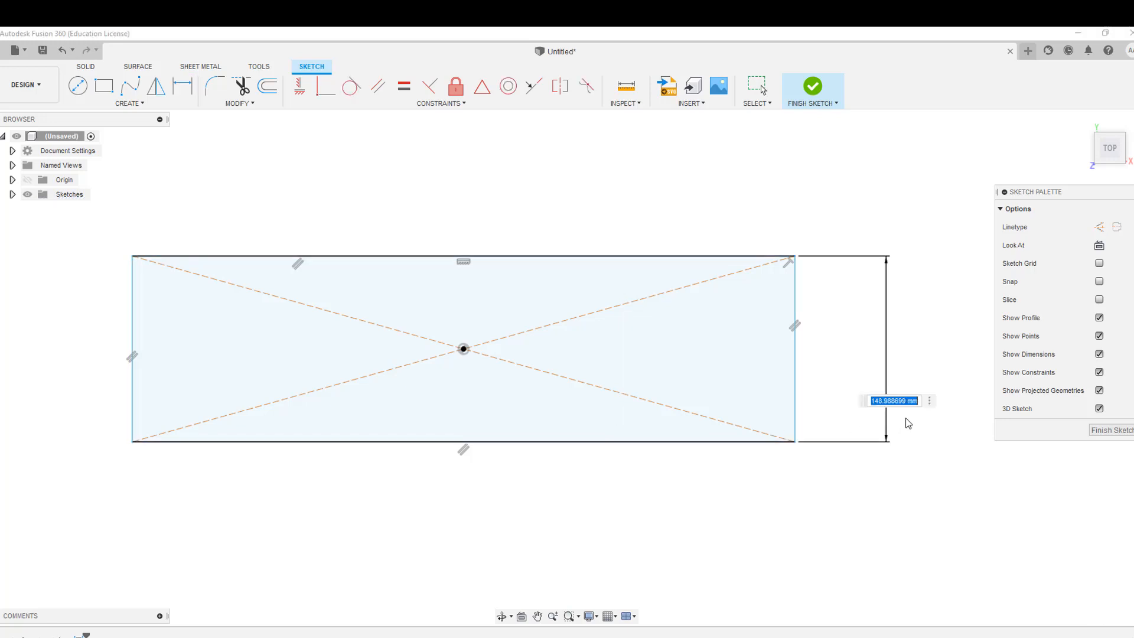
text(600)
key(Return)
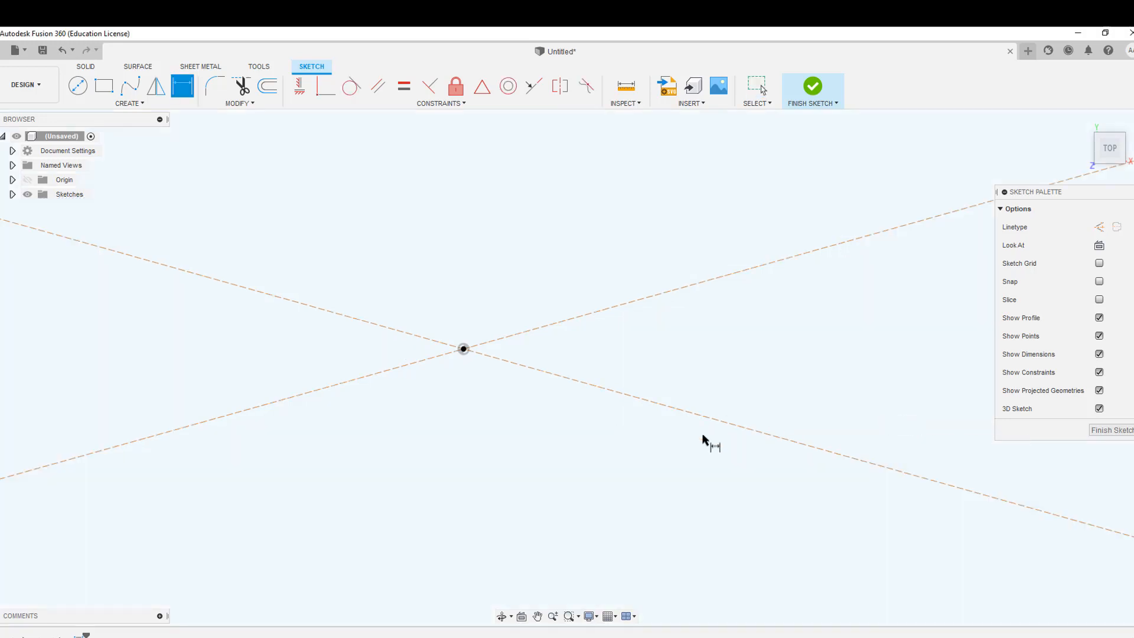
- Dimension the distance between the rectangle's two vertical edges as 1000 mm and finish the sketch
scroll(709, 435, down, 5)
scroll(671, 383, down, 1)
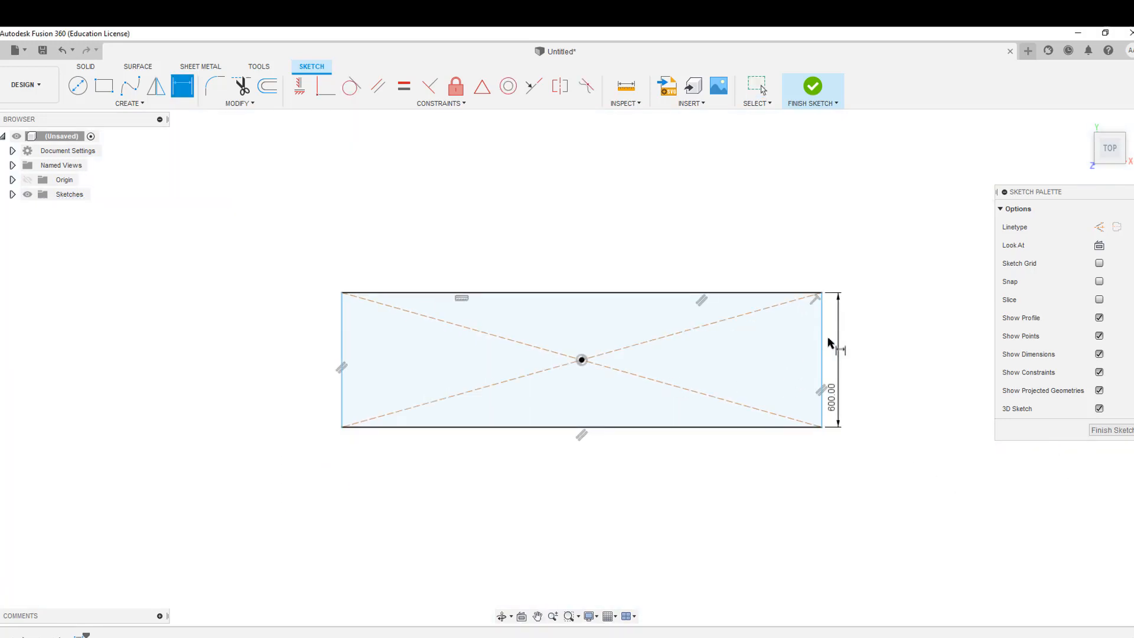
click(822, 349)
click(342, 338)
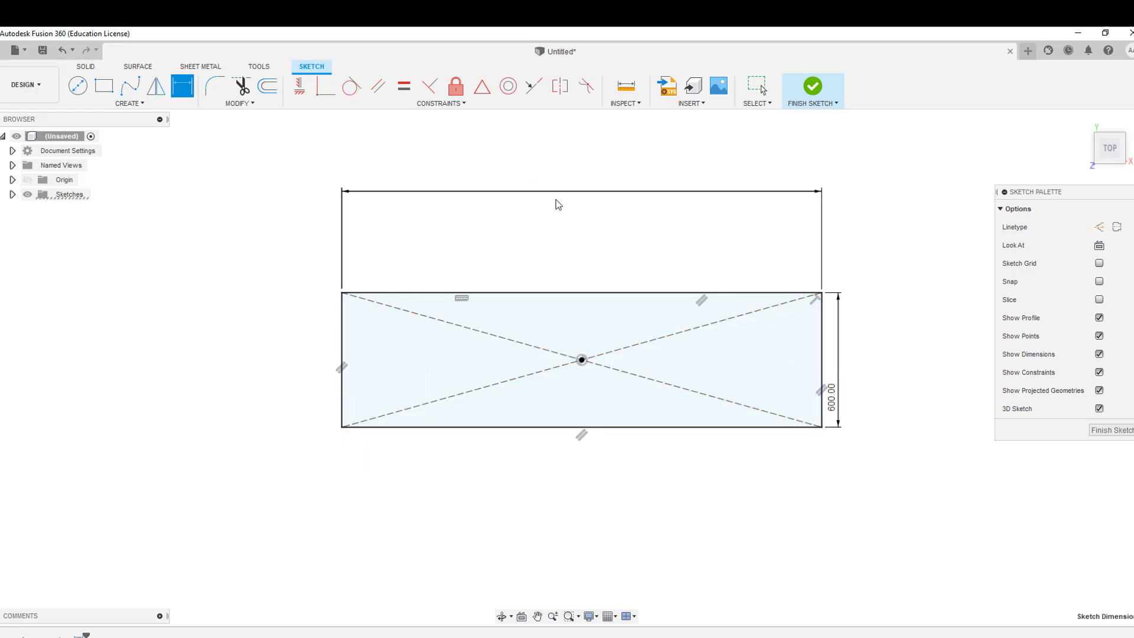
click(559, 199)
text(1000)
key(Return)
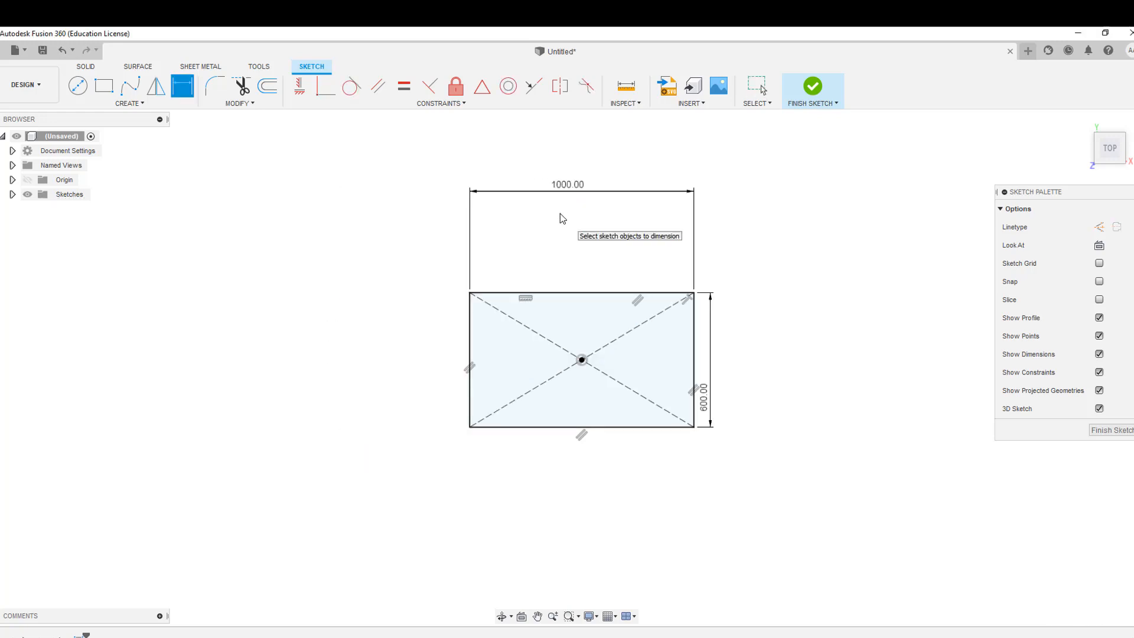
scroll(591, 312, up, 4)
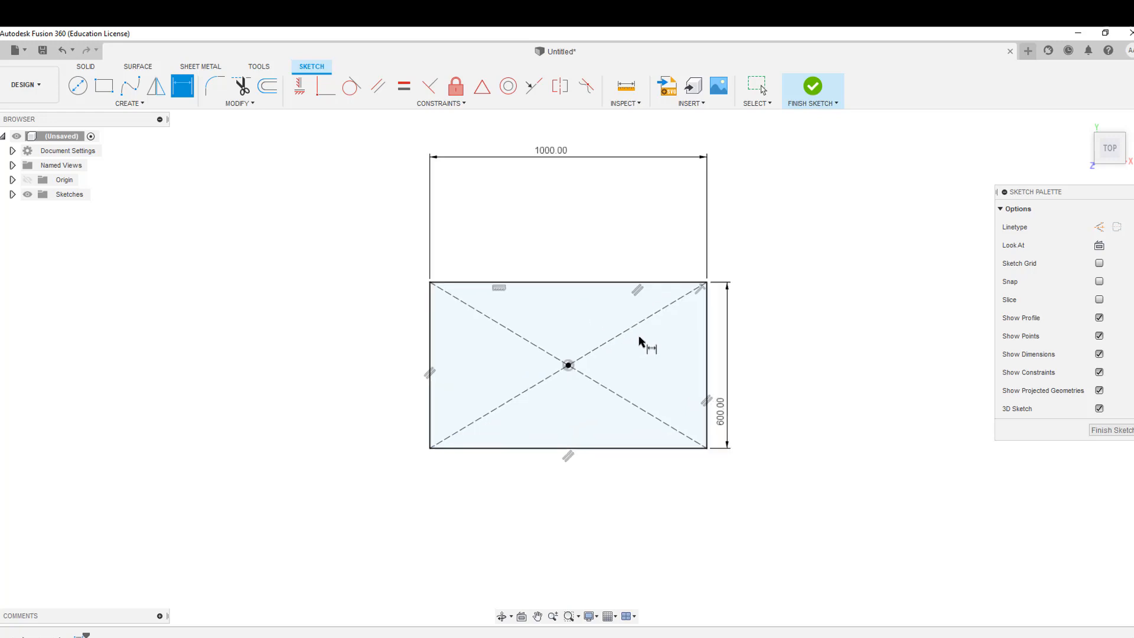
scroll(549, 383, up, 2)
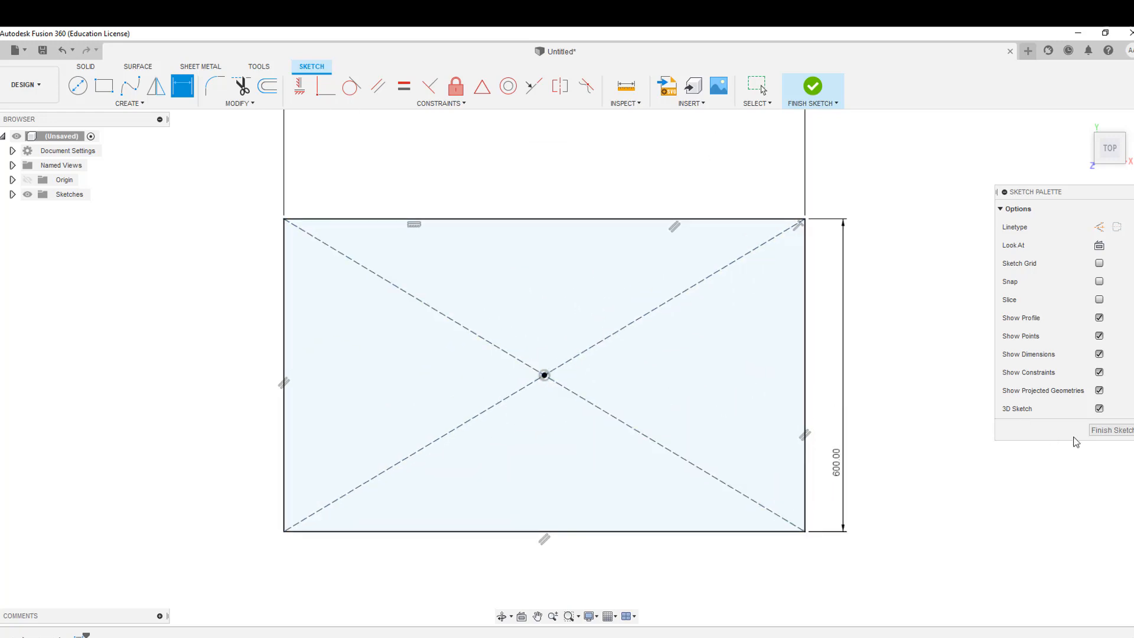
click(1108, 432)
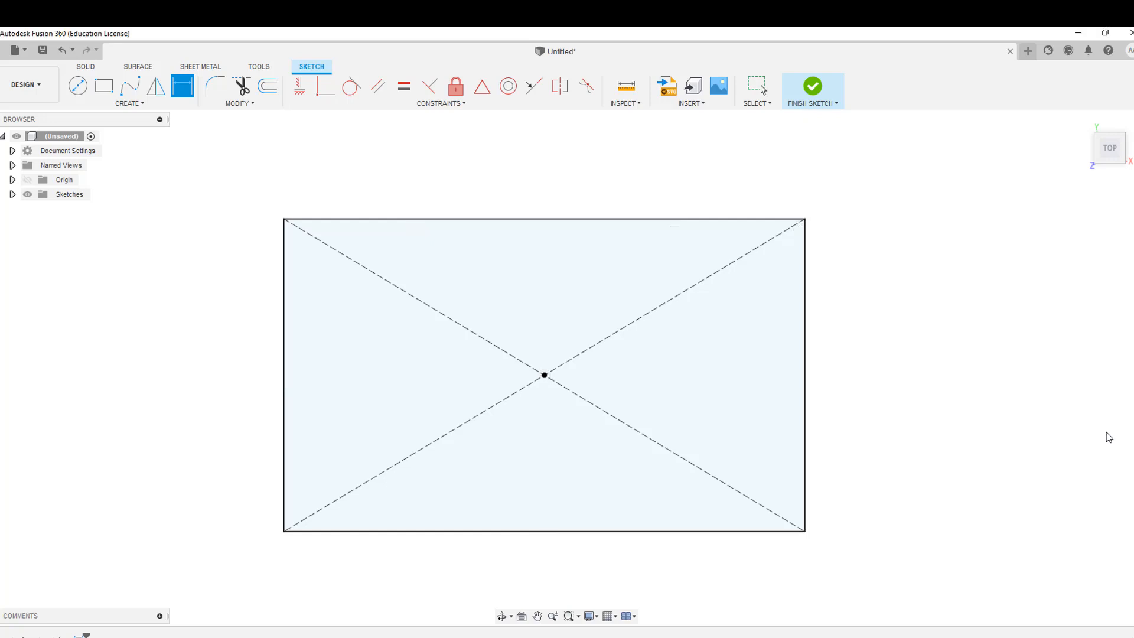
- Extrude the rectangular profile 25 mm upward as a new component
click(1108, 161)
click(520, 256)
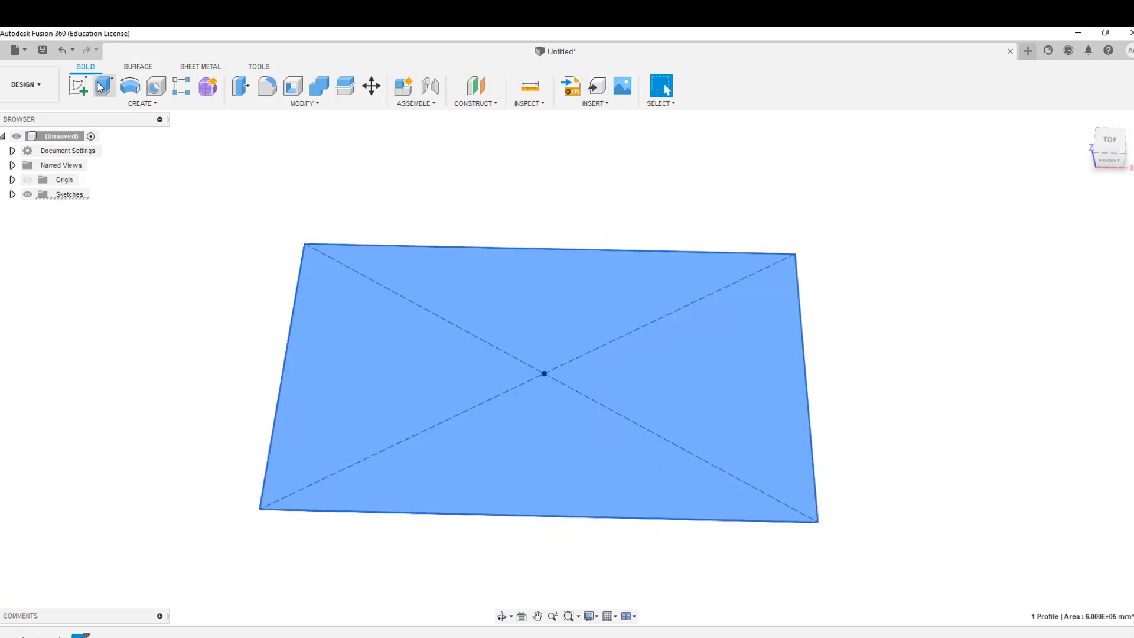
click(103, 86)
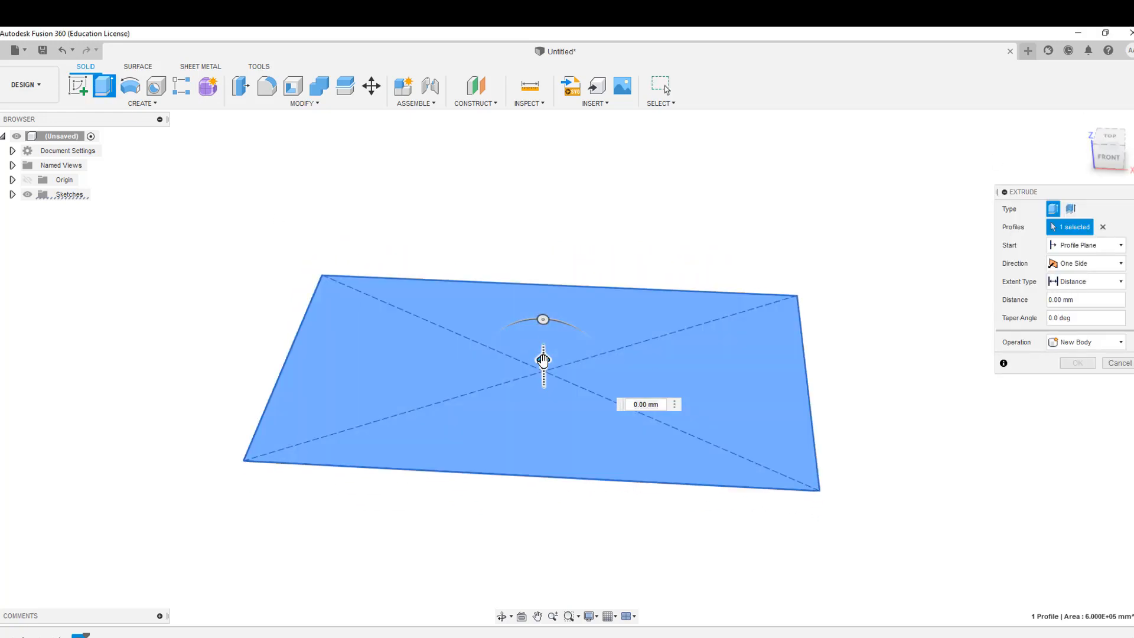
drag(543, 360, 545, 349)
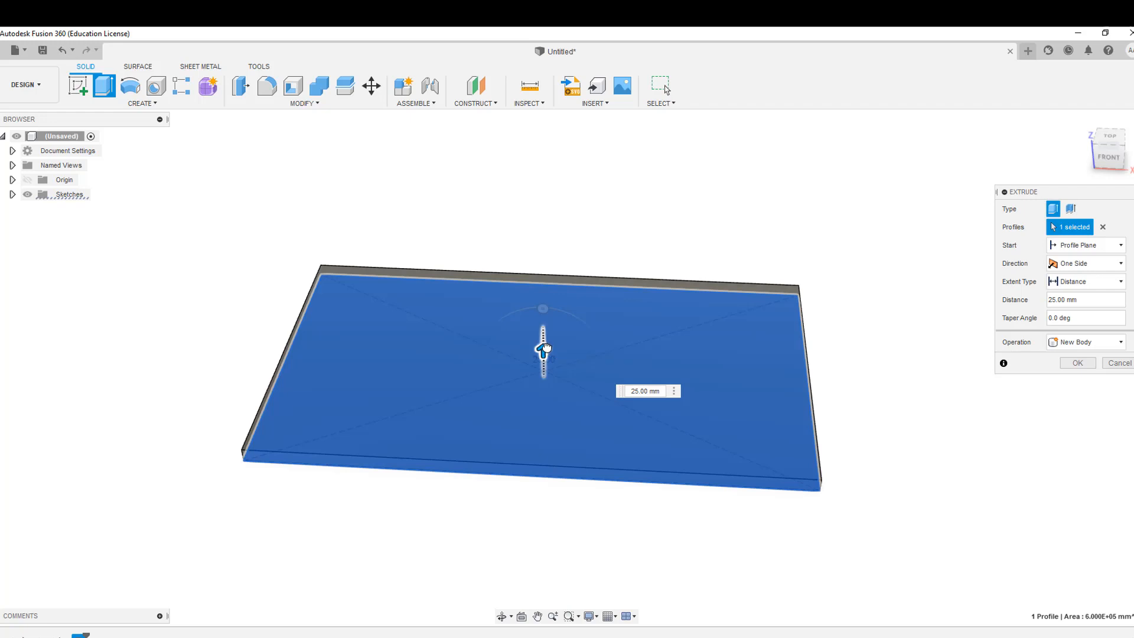
mouse_move(1109, 154)
mouse_down()
mouse_move(1058, 116)
mouse_move(1007, 131)
mouse_move(983, 121)
mouse_move(1004, 133)
mouse_move(1090, 106)
mouse_move(1110, 170)
mouse_up()
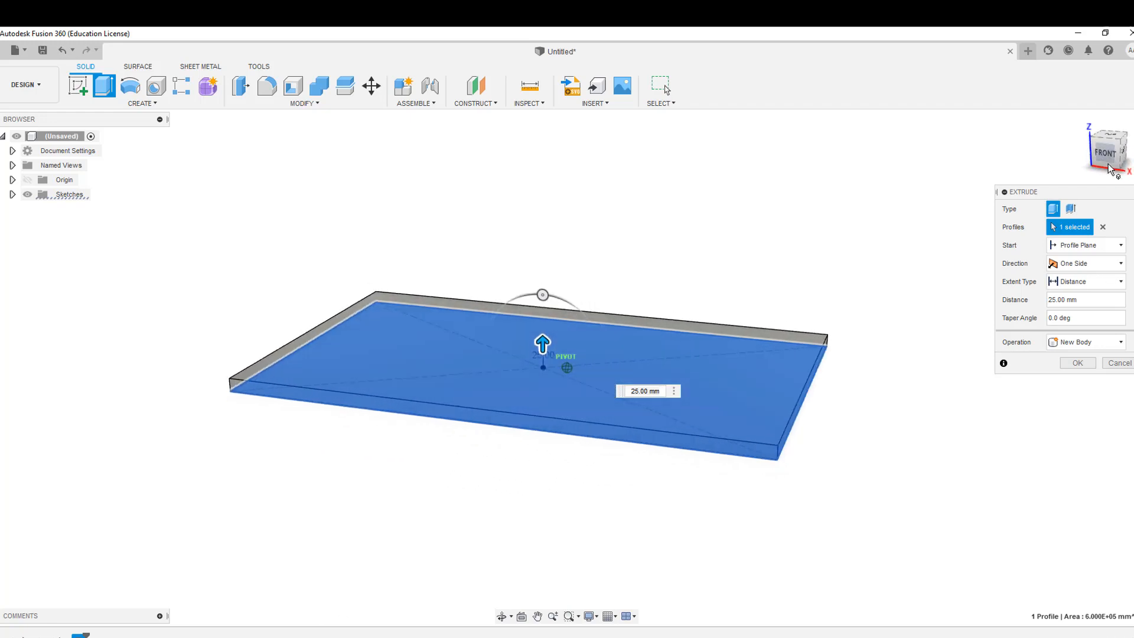
click(1086, 342)
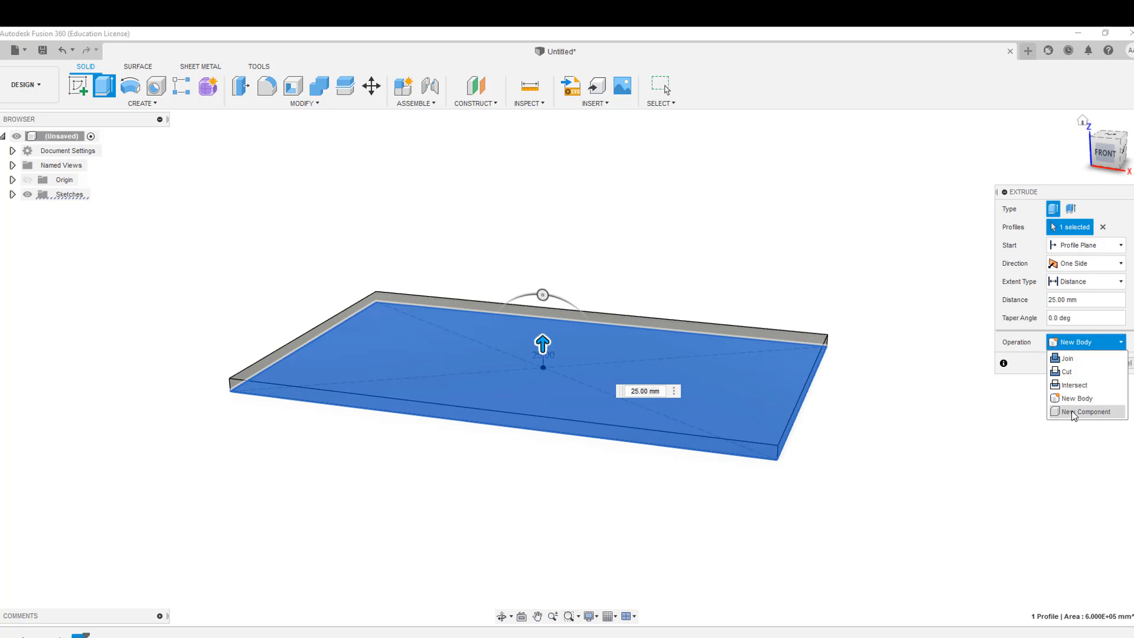
click(1074, 412)
click(1079, 363)
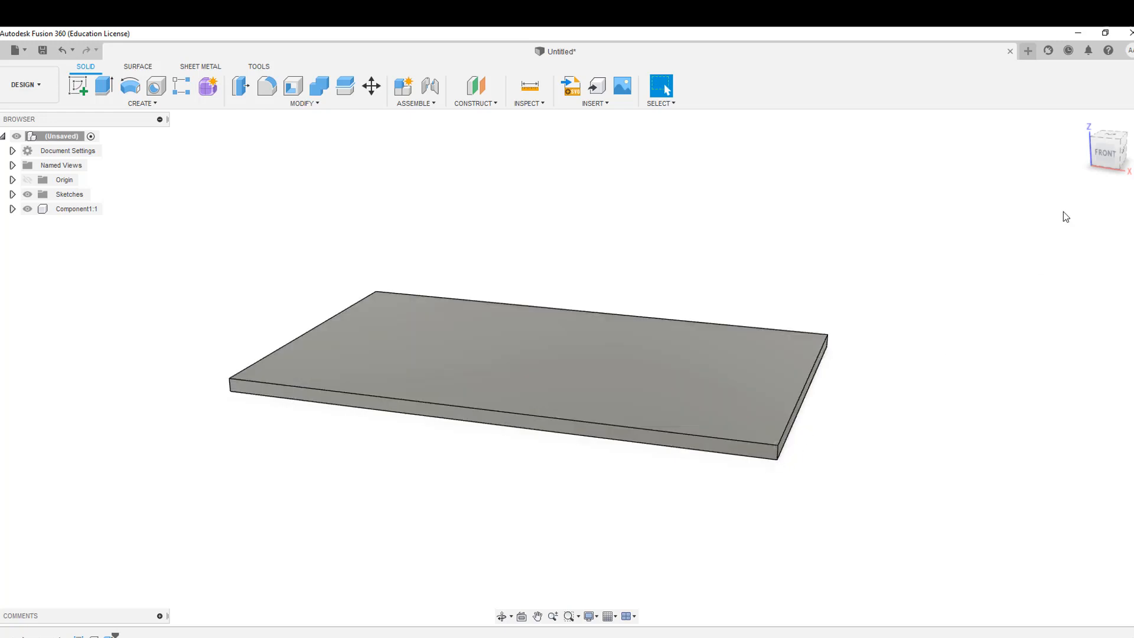
- Start a sketch on the vertical YZ plane through the origin, across the slab's 600 mm width
mouse_move(1108, 158)
mouse_down()
mouse_move(998, 115)
mouse_move(967, 134)
mouse_move(979, 122)
mouse_move(1022, 125)
mouse_move(1041, 140)
mouse_move(1104, 145)
mouse_move(1057, 133)
mouse_move(1071, 112)
mouse_up()
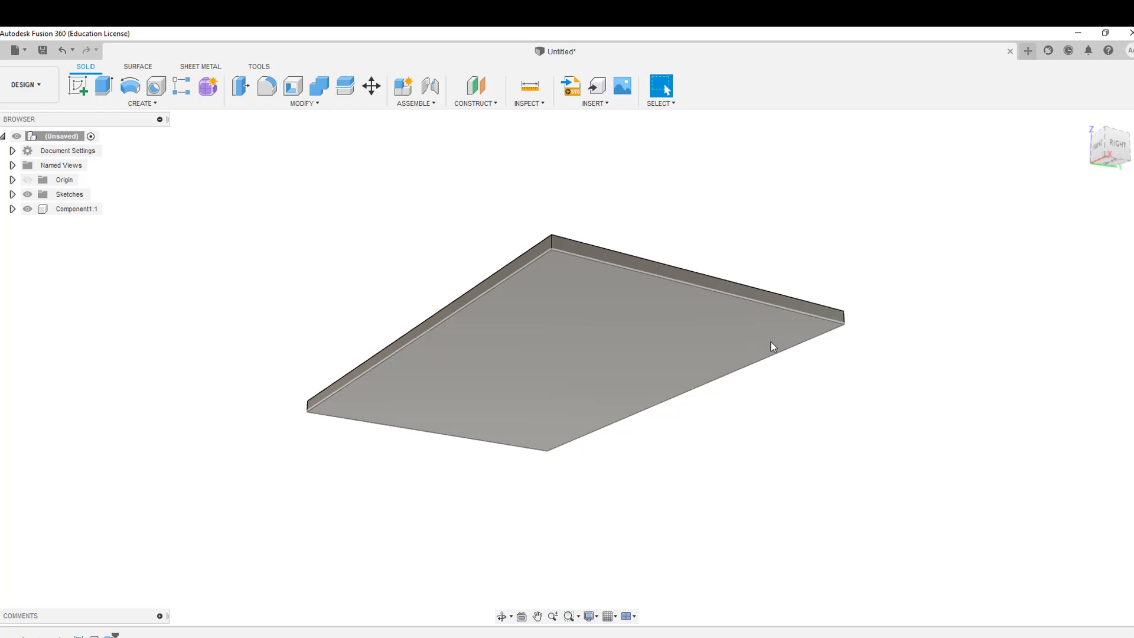
shift+middle_drag(771, 342, 732, 277)
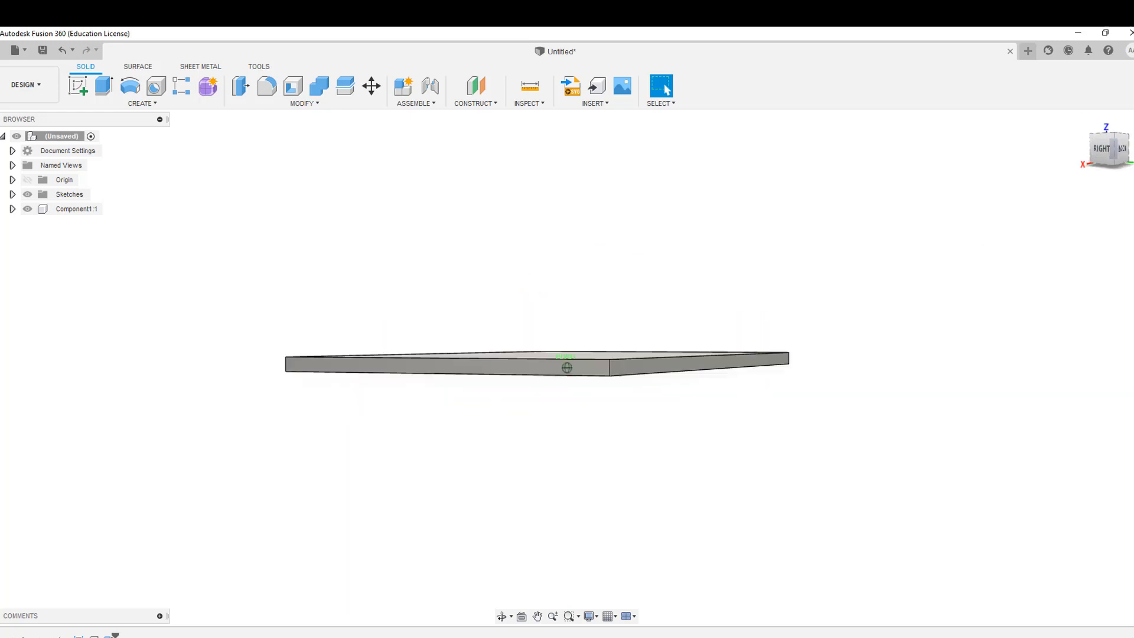
drag(1131, 145, 1118, 149)
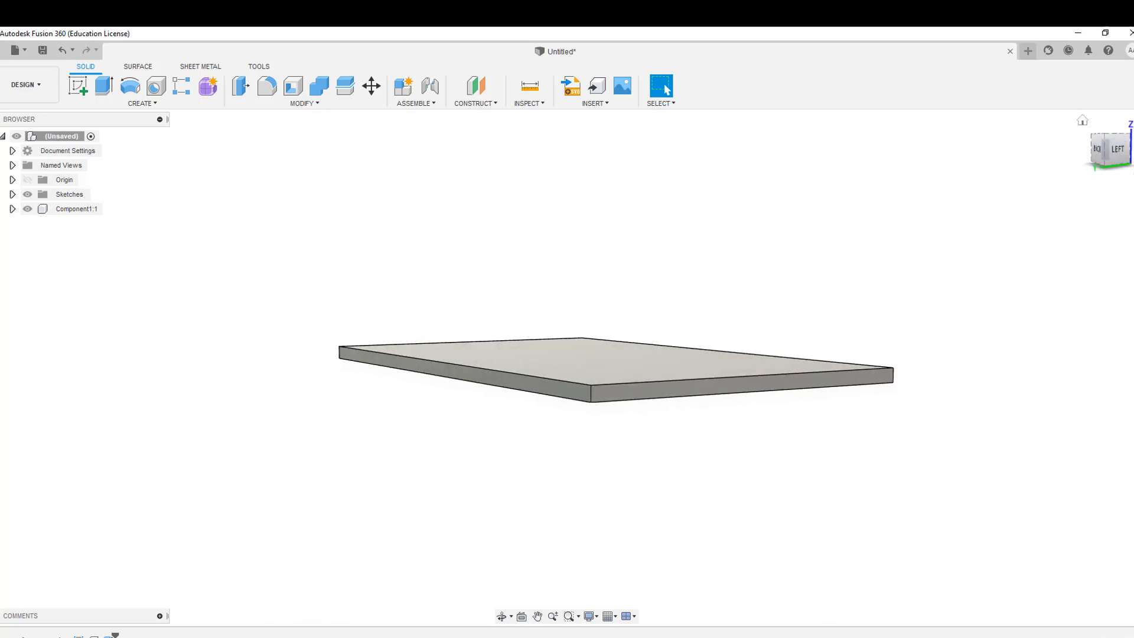
click(1119, 151)
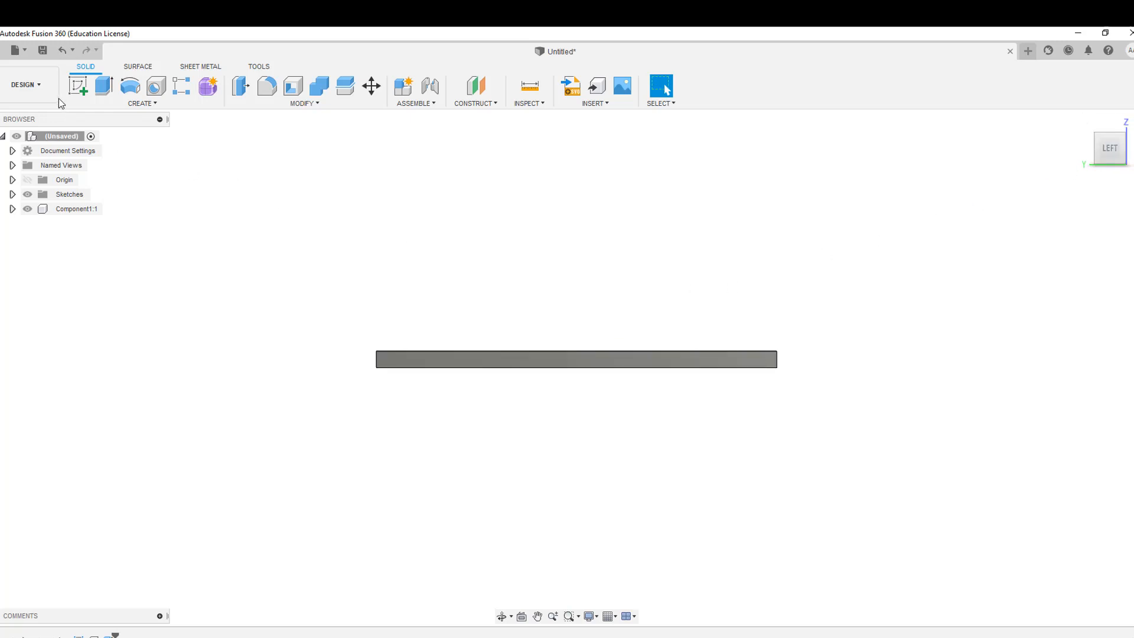
click(80, 88)
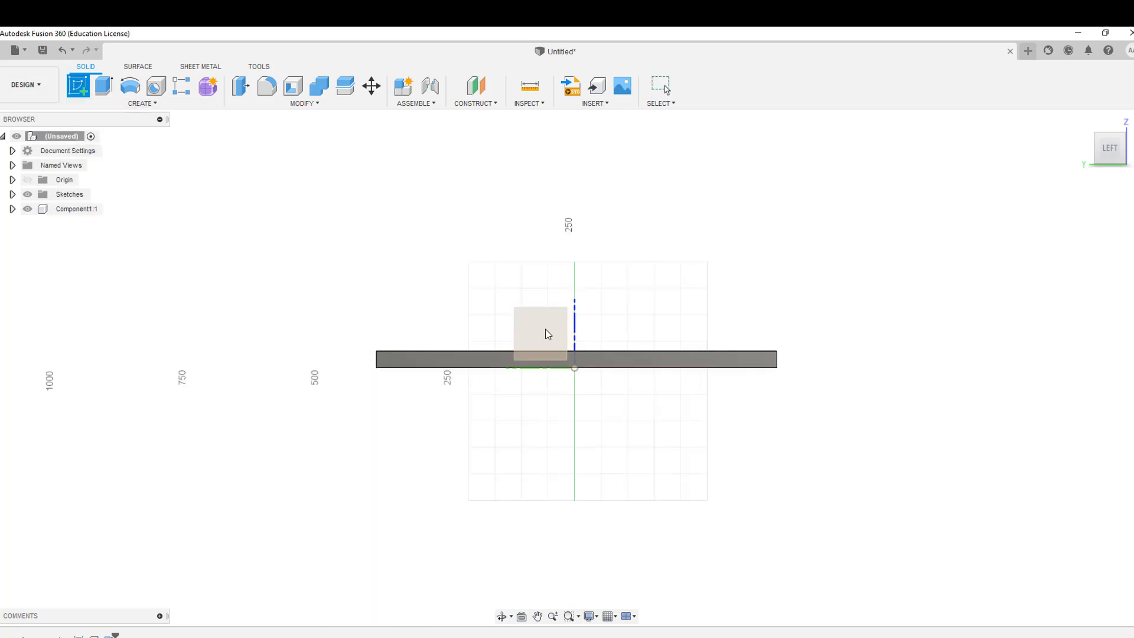
click(547, 333)
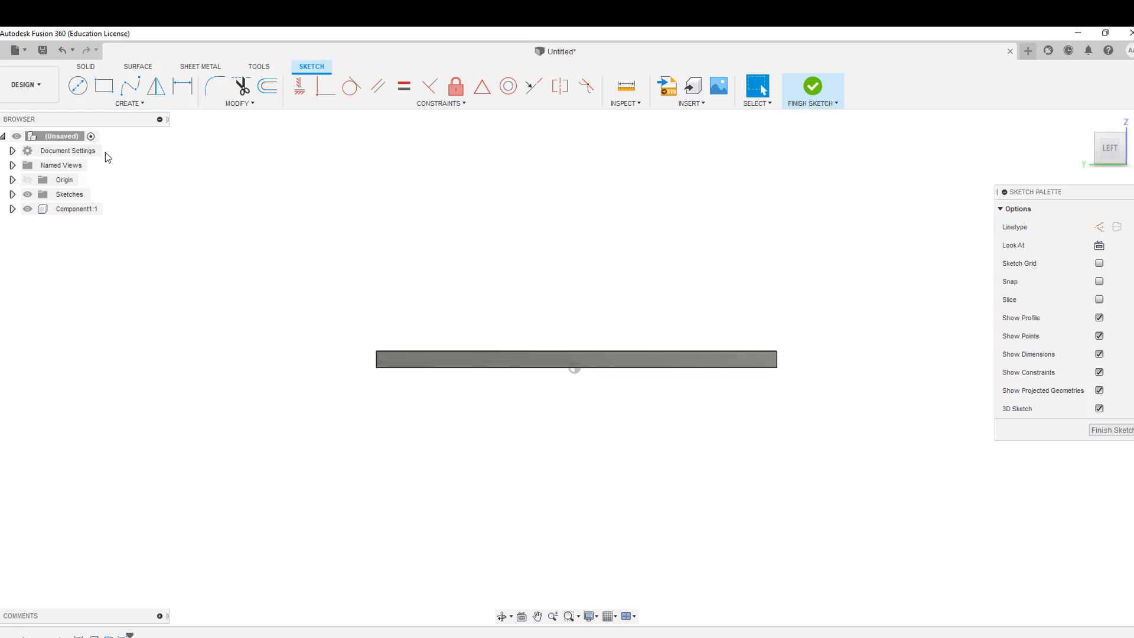
click(104, 88)
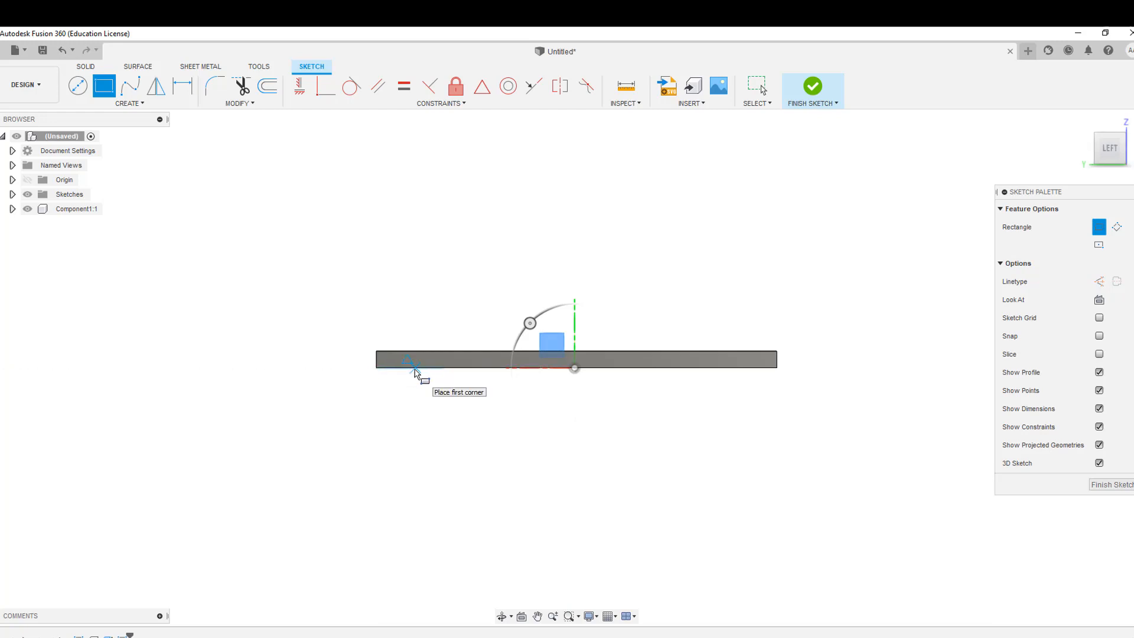
scroll(417, 372, up, 5)
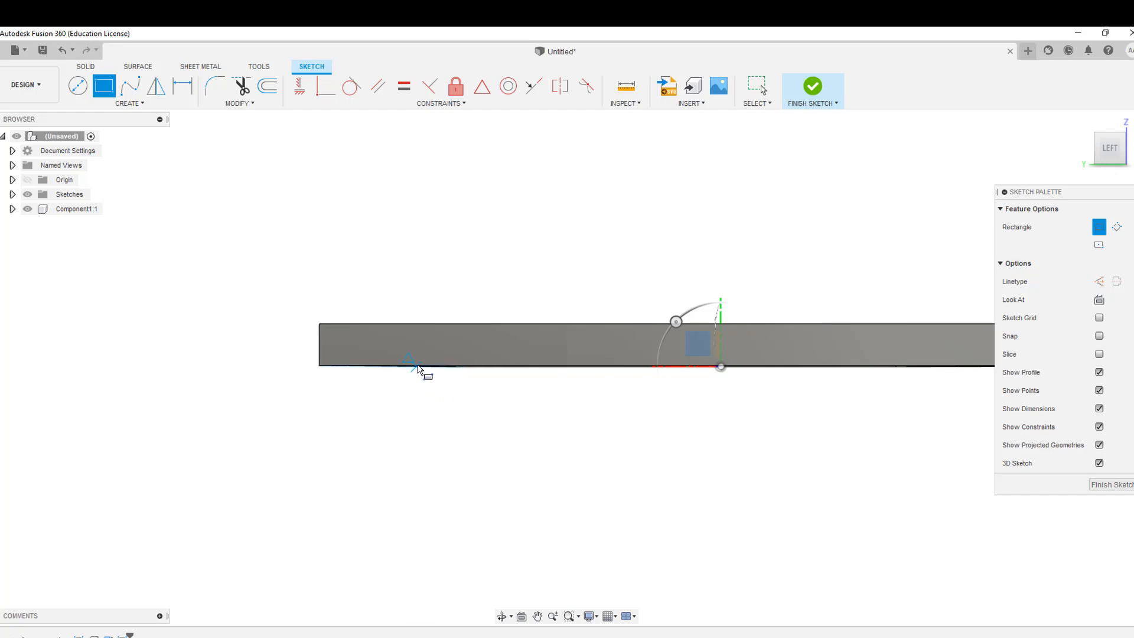
click(416, 367)
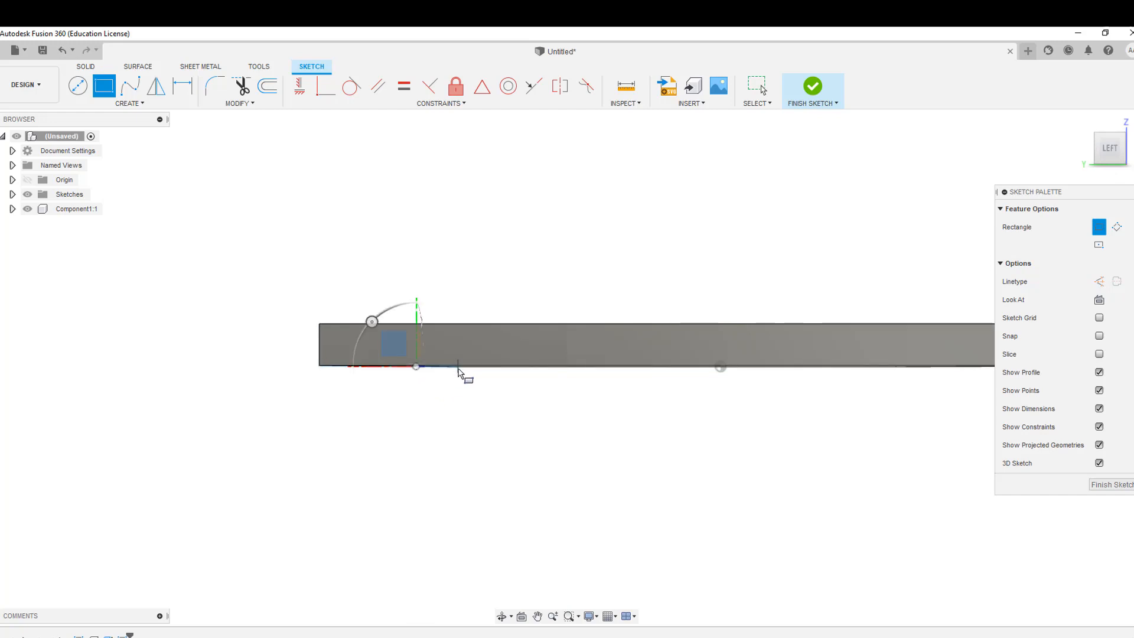
mouse_move(1122, 154)
mouse_down()
mouse_move(1119, 134)
mouse_move(1120, 152)
mouse_up()
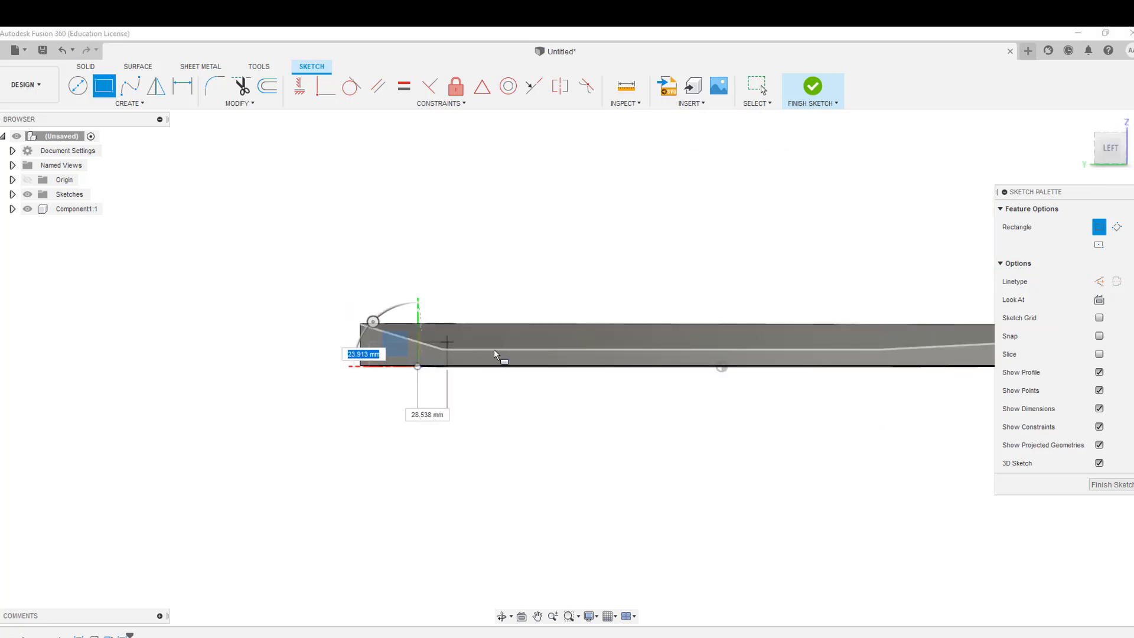
- Project the lower 600 mm edge of the slab's end face into the sketch
drag(1116, 143, 1115, 134)
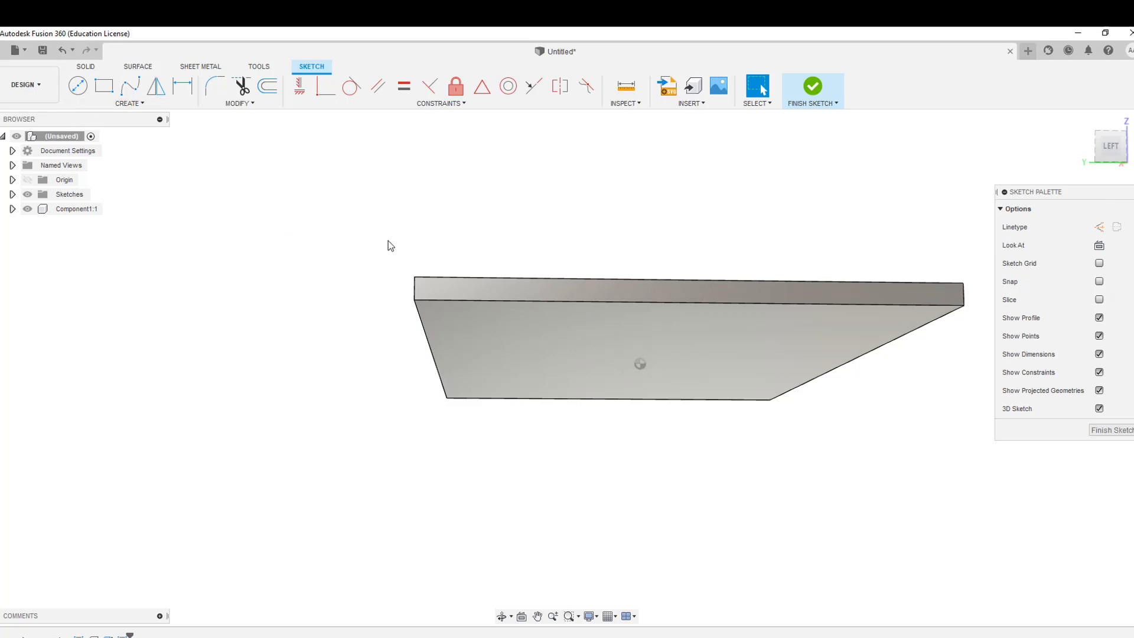
click(453, 300)
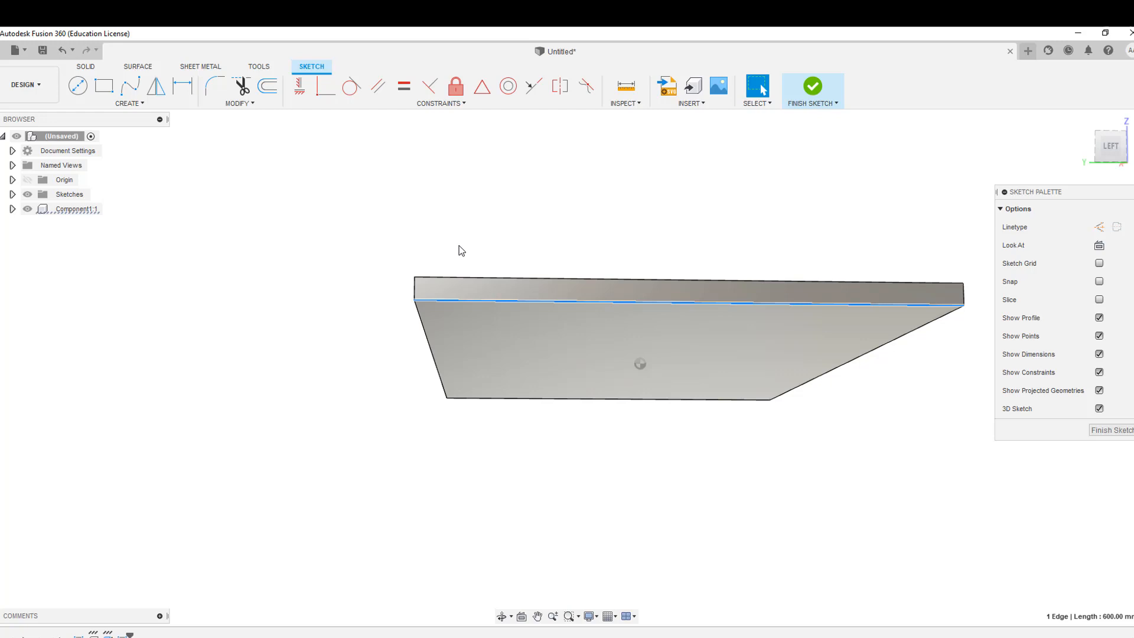
key(p)
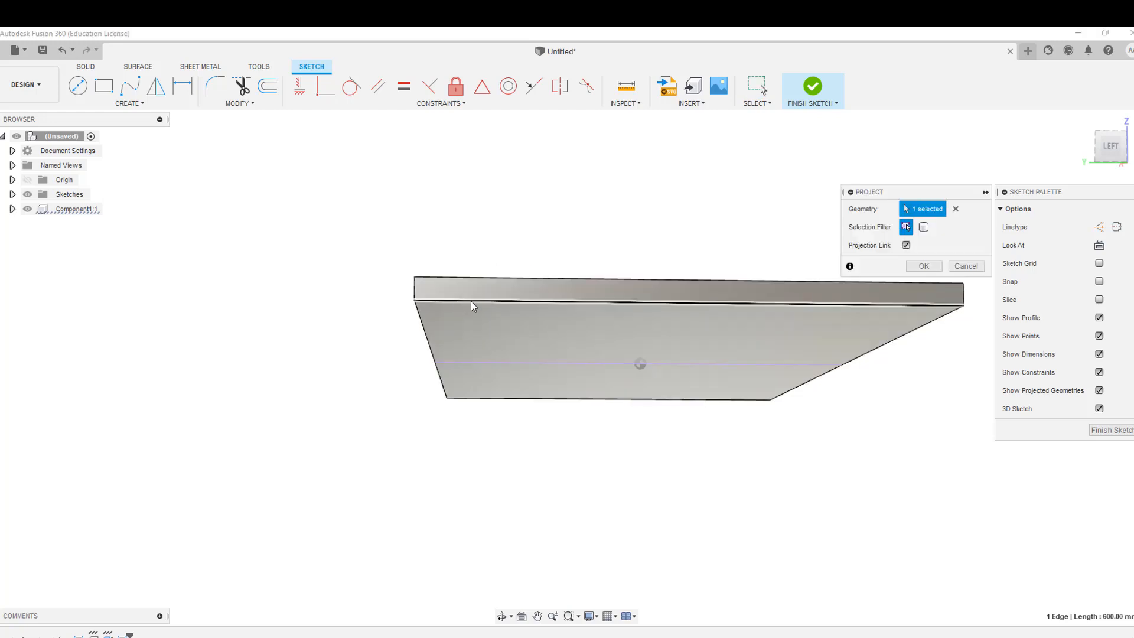
click(924, 266)
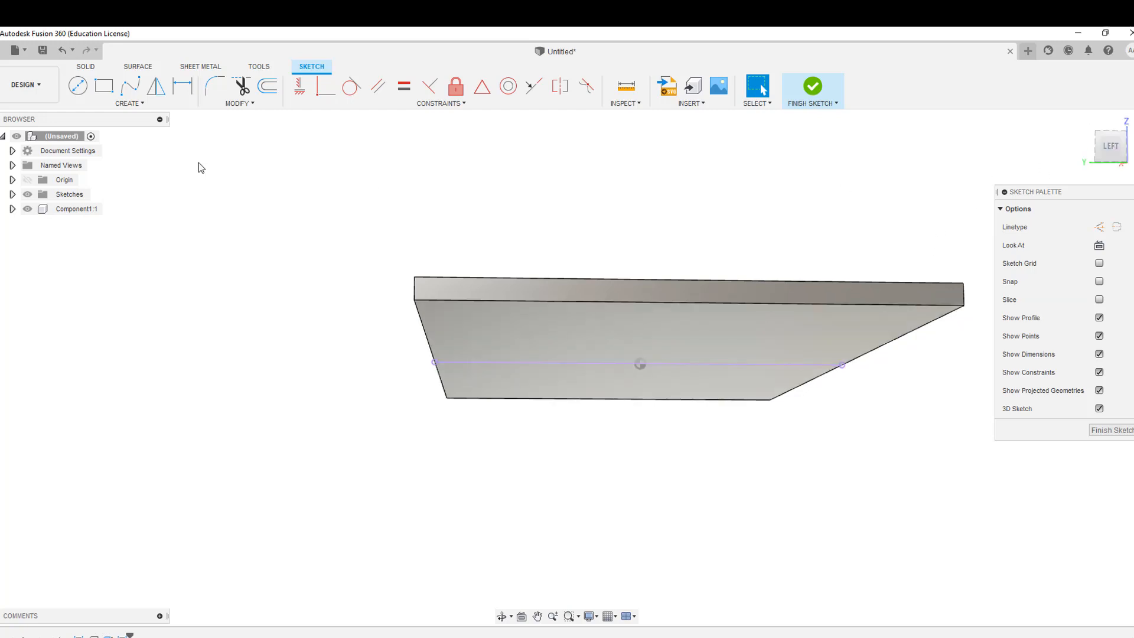
- Draw a rectangle about 34 by 9 mm hanging below the projected line, near the line's +Y end
click(104, 87)
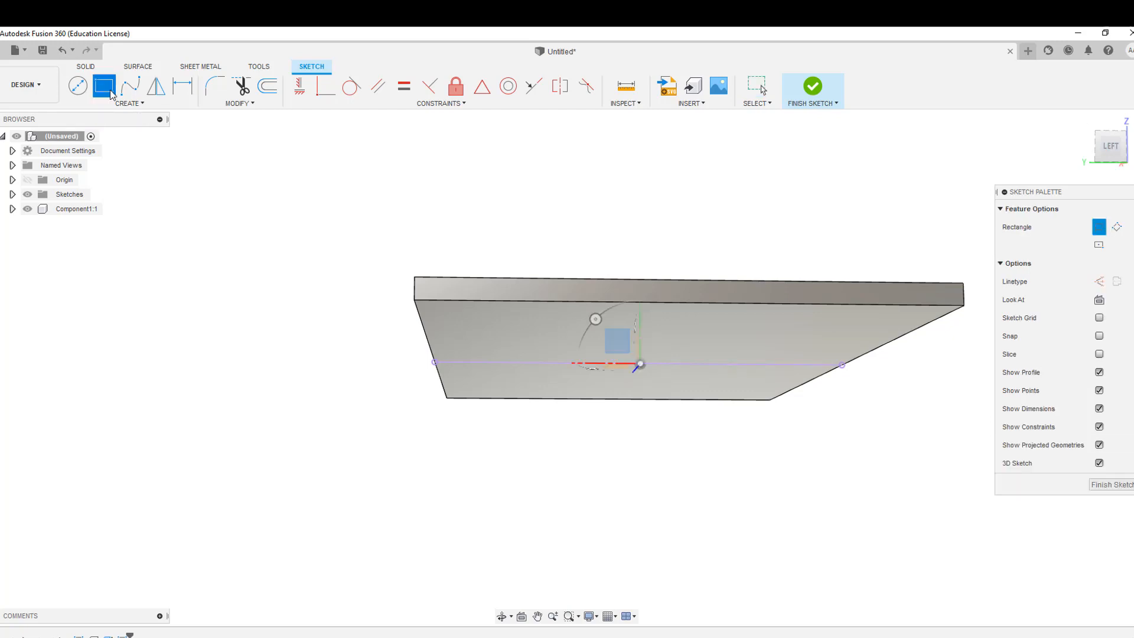
click(495, 362)
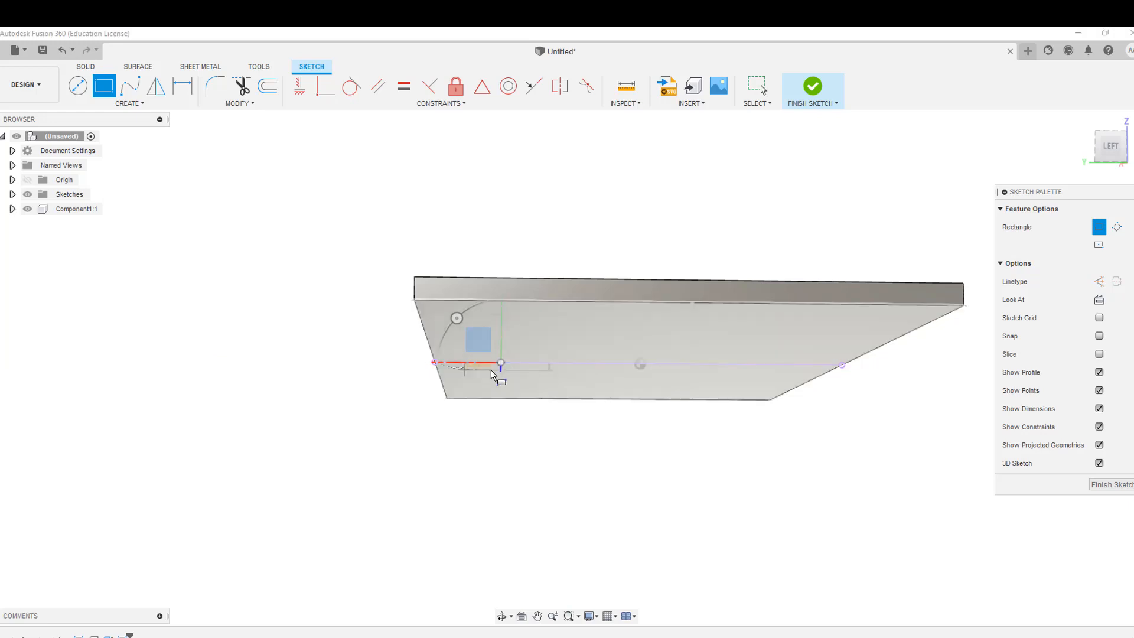
scroll(478, 366, up, 3)
scroll(480, 369, up, 2)
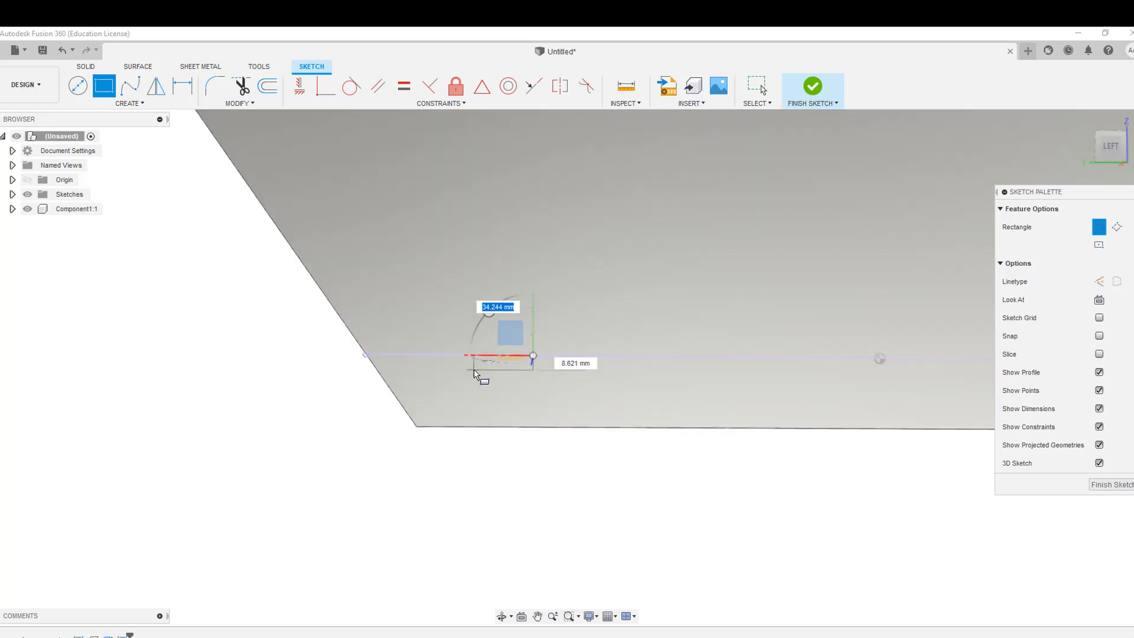
click(474, 373)
scroll(525, 392, up, 1)
scroll(548, 397, down, 4)
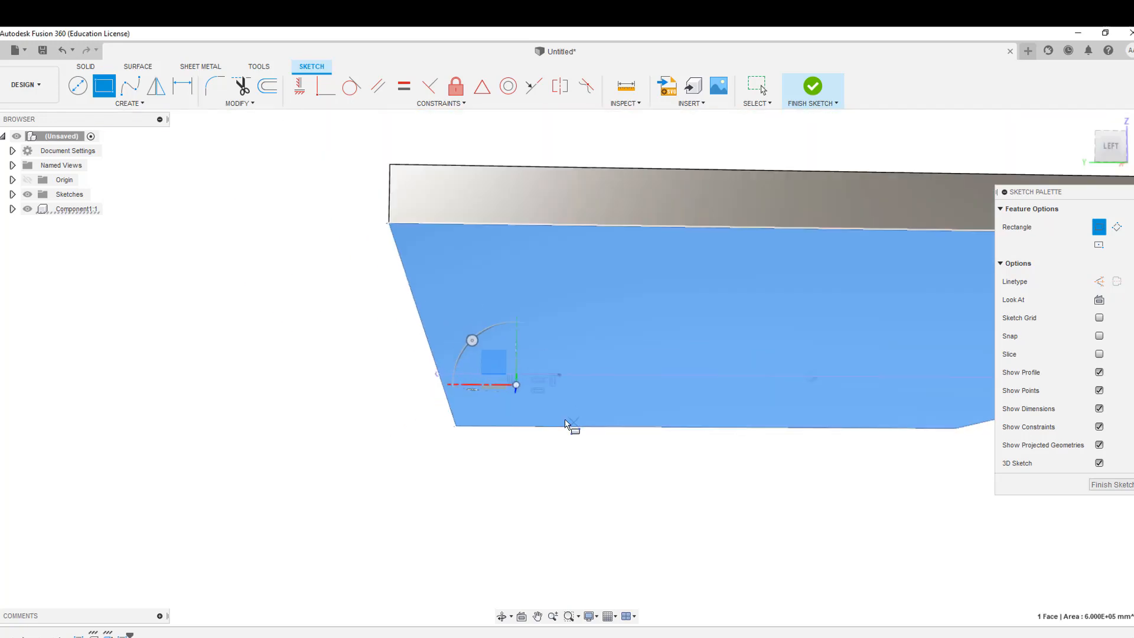
key(Escape)
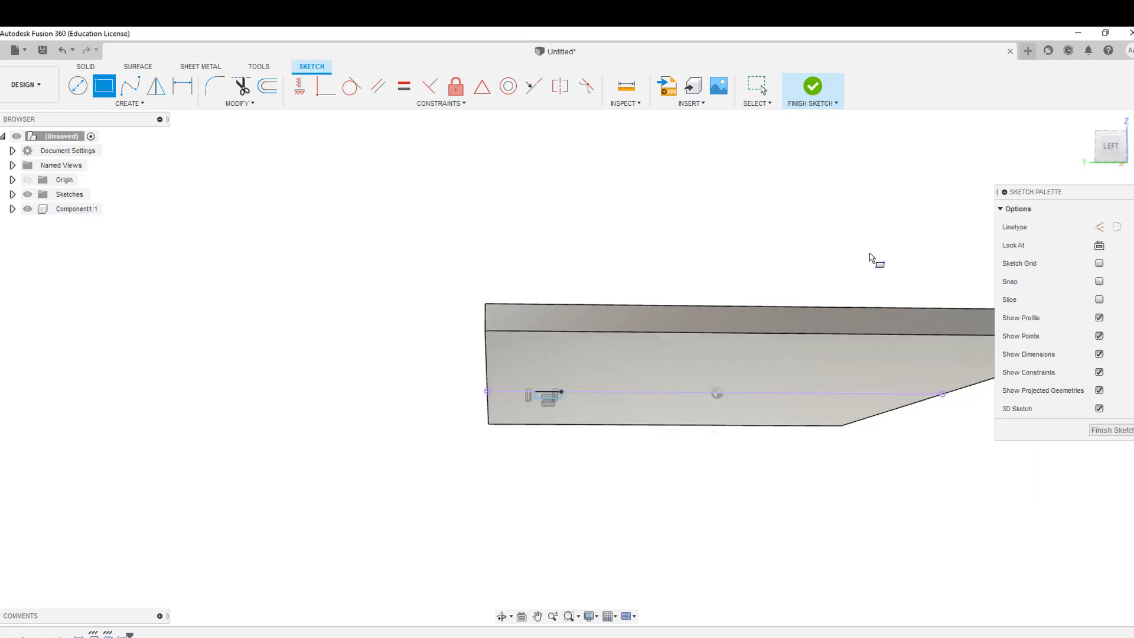
- Dimension the distance between the small rectangle's two horizontal edges as 10 mm
click(183, 85)
scroll(548, 394, up, 4)
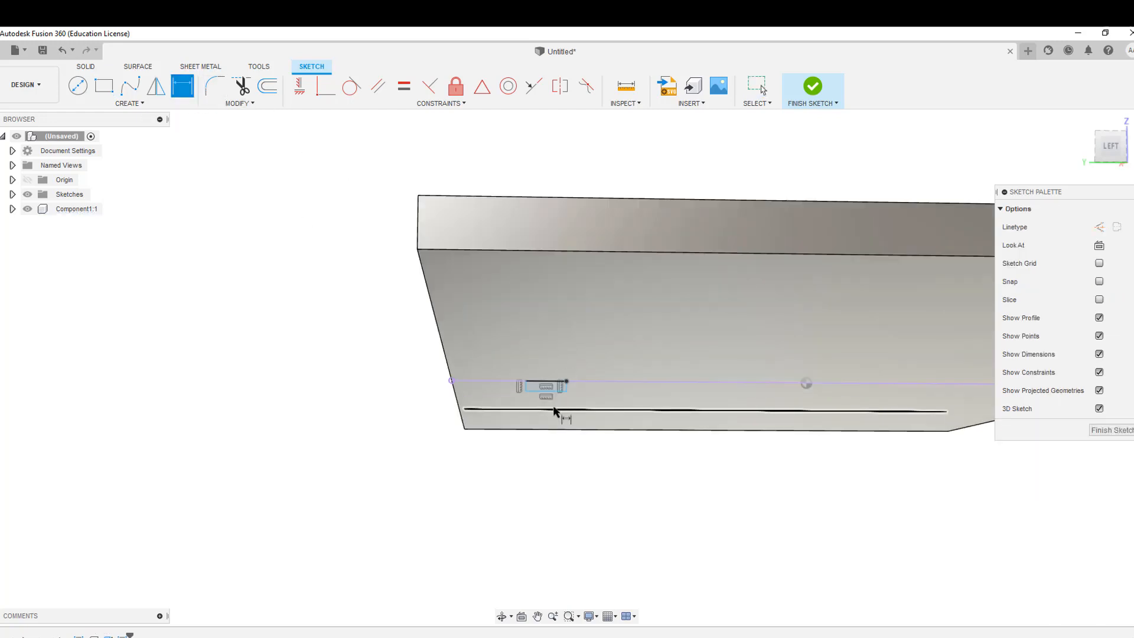
click(525, 380)
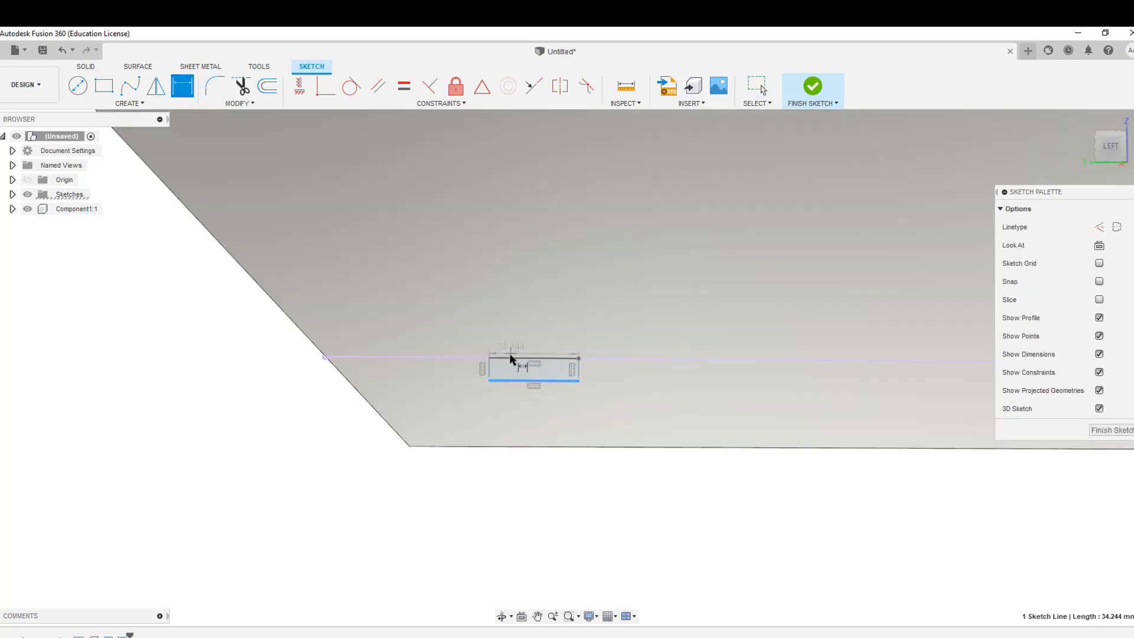
click(522, 358)
click(259, 383)
scroll(283, 387, up, 2)
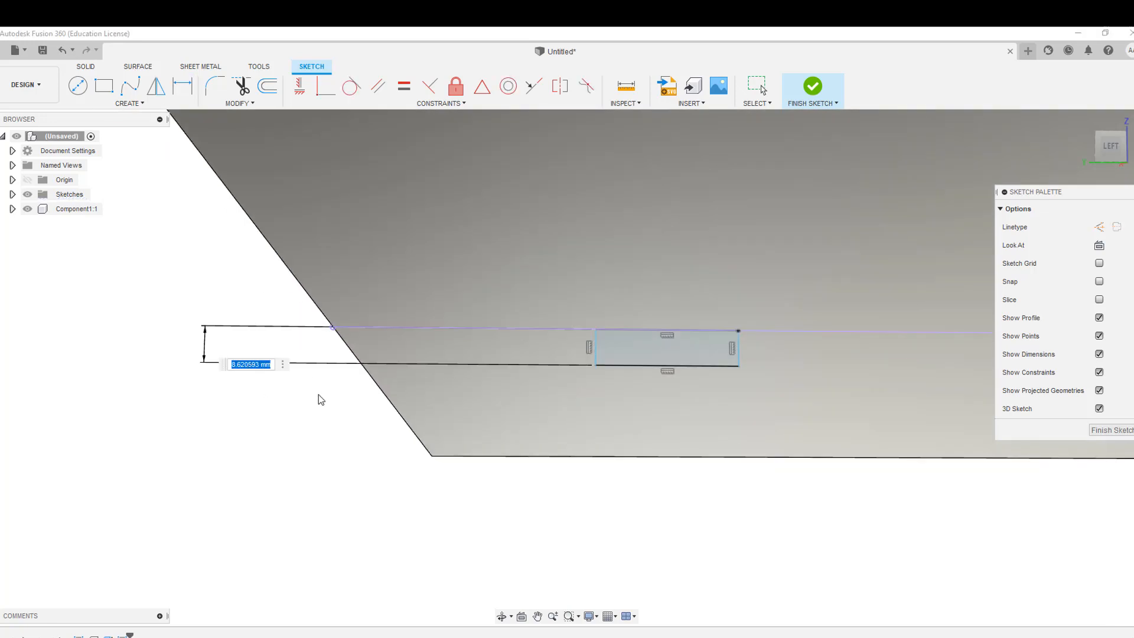
scroll(319, 405, down, 4)
middle_drag(311, 438, 381, 470)
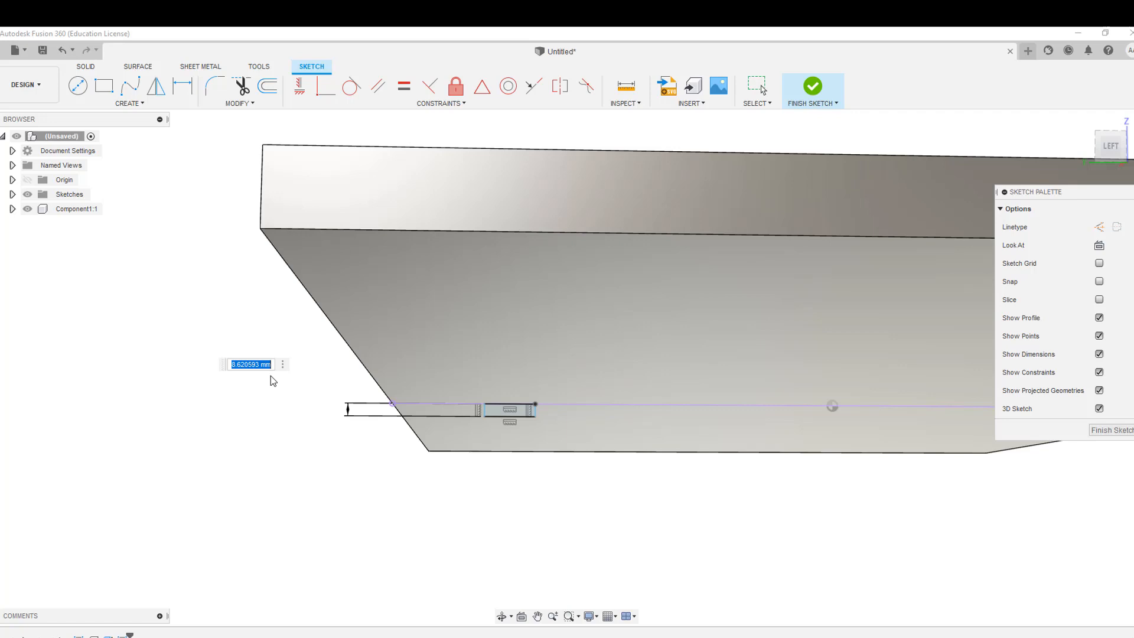
text(10)
key(Return)
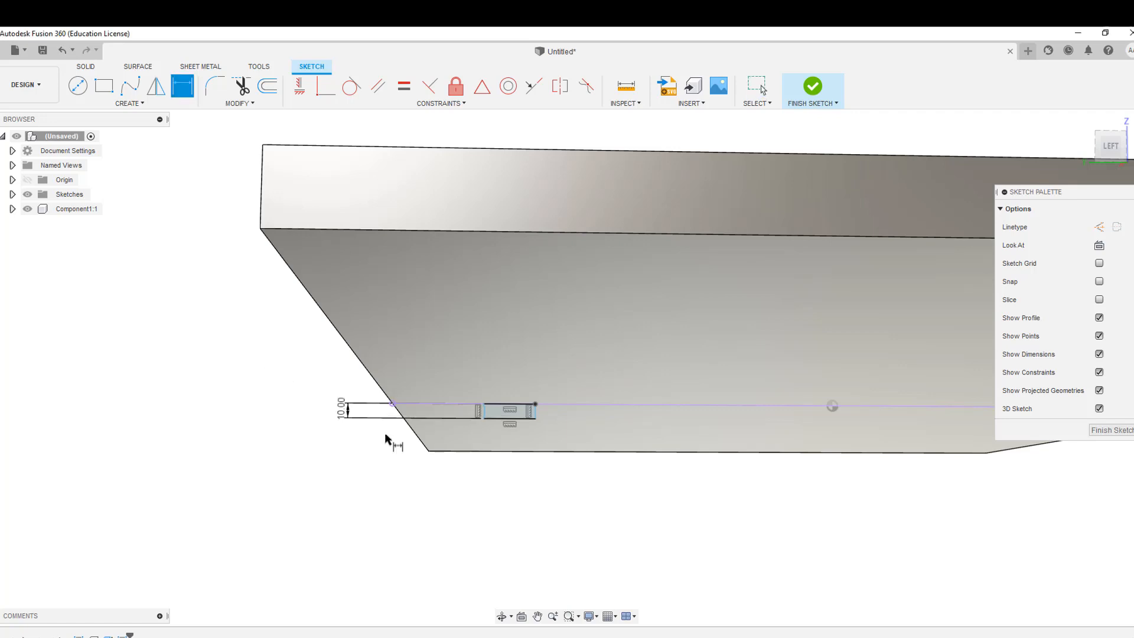
- Dimension the distance between the small rectangle's two vertical edges as 35 mm
click(486, 415)
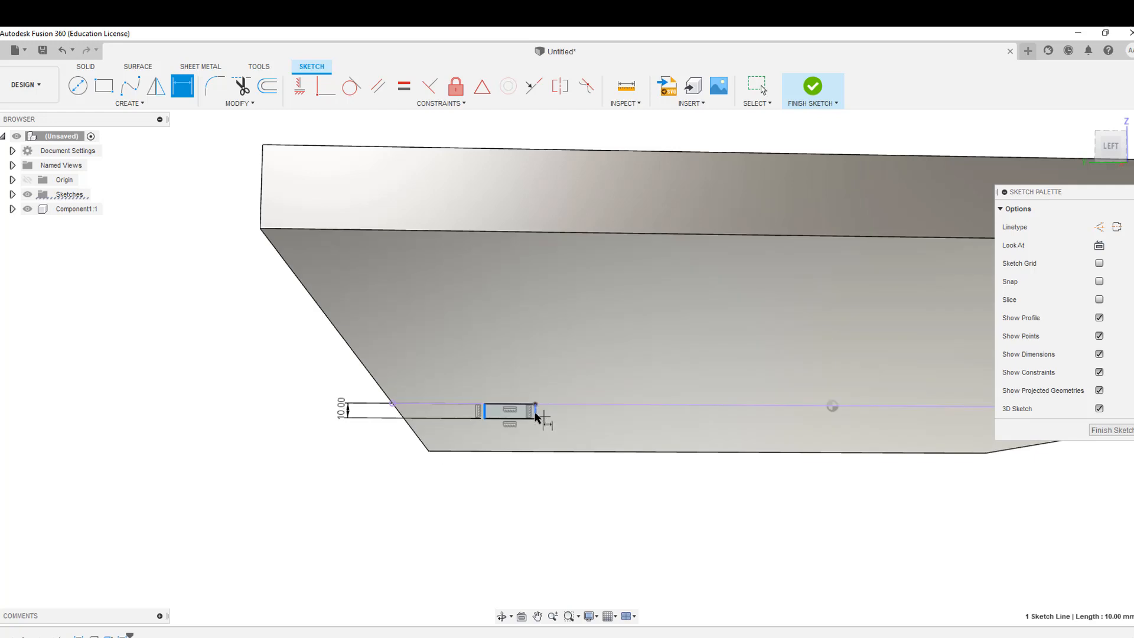
click(536, 415)
click(493, 501)
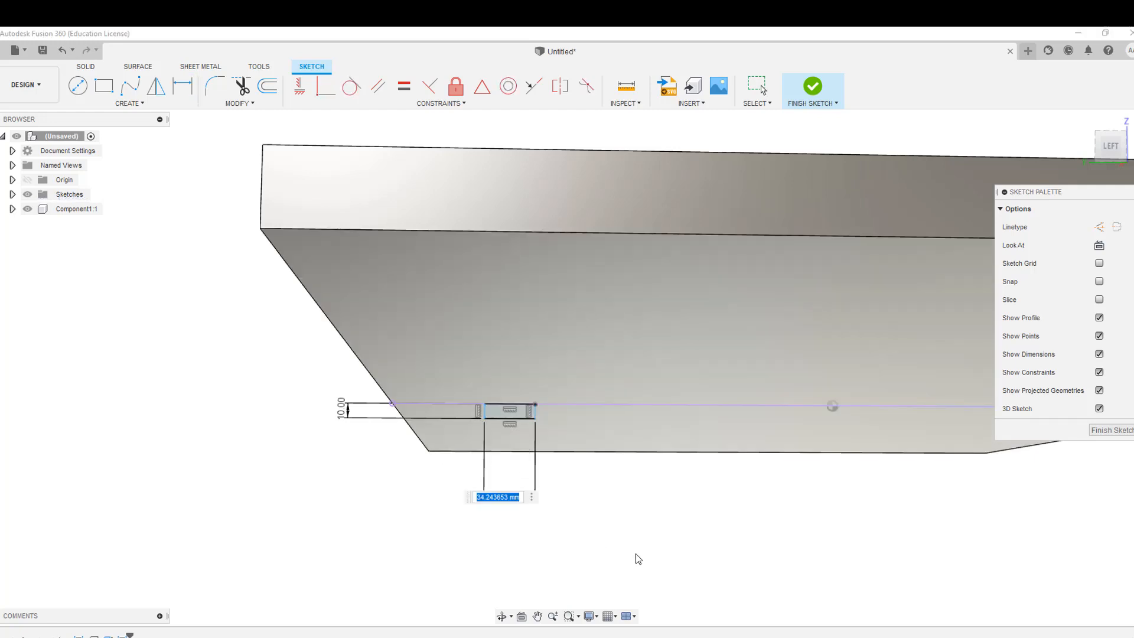
text(35)
key(Return)
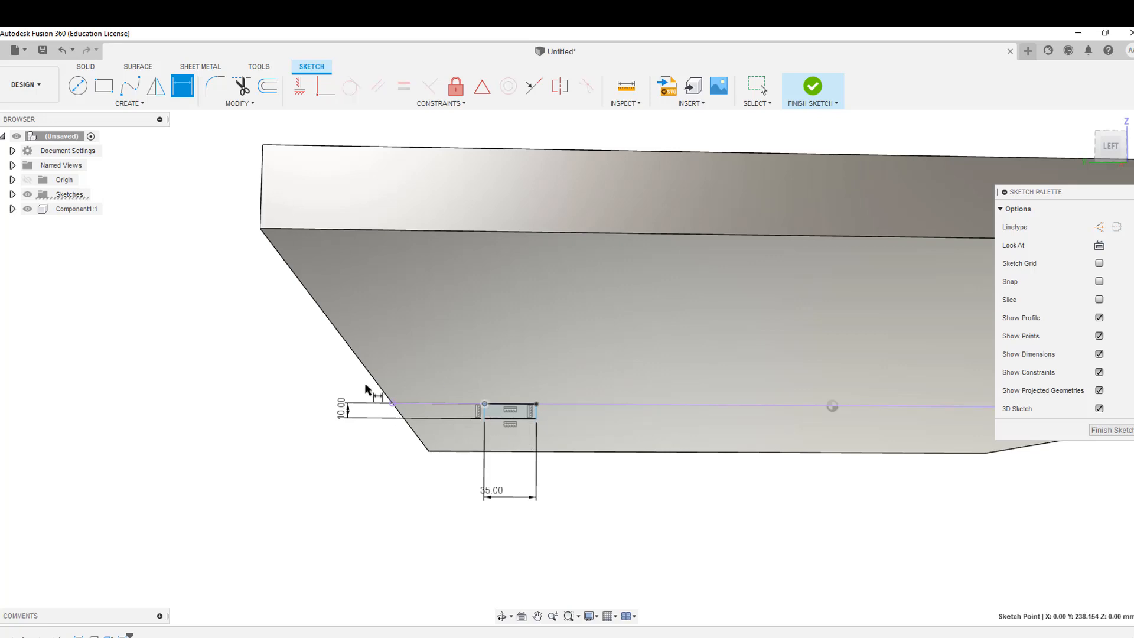
- Dimension the gap from the projected line's near endpoint to the rectangle's adjacent corner as 45 mm and finish the sketch
click(391, 406)
click(438, 499)
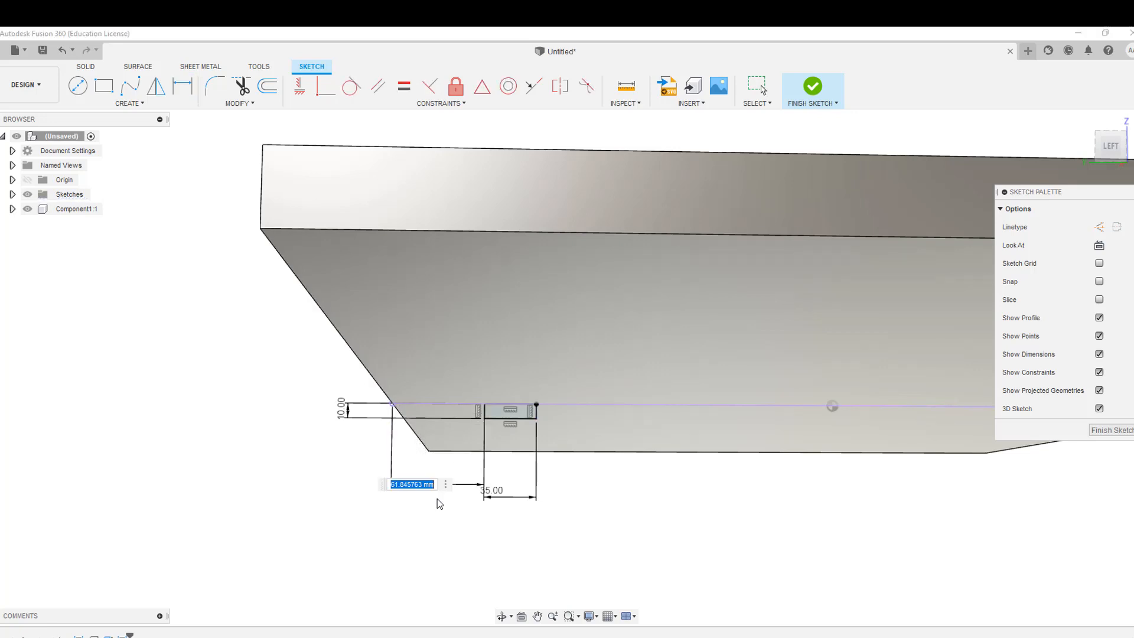
scroll(449, 530, down, 5)
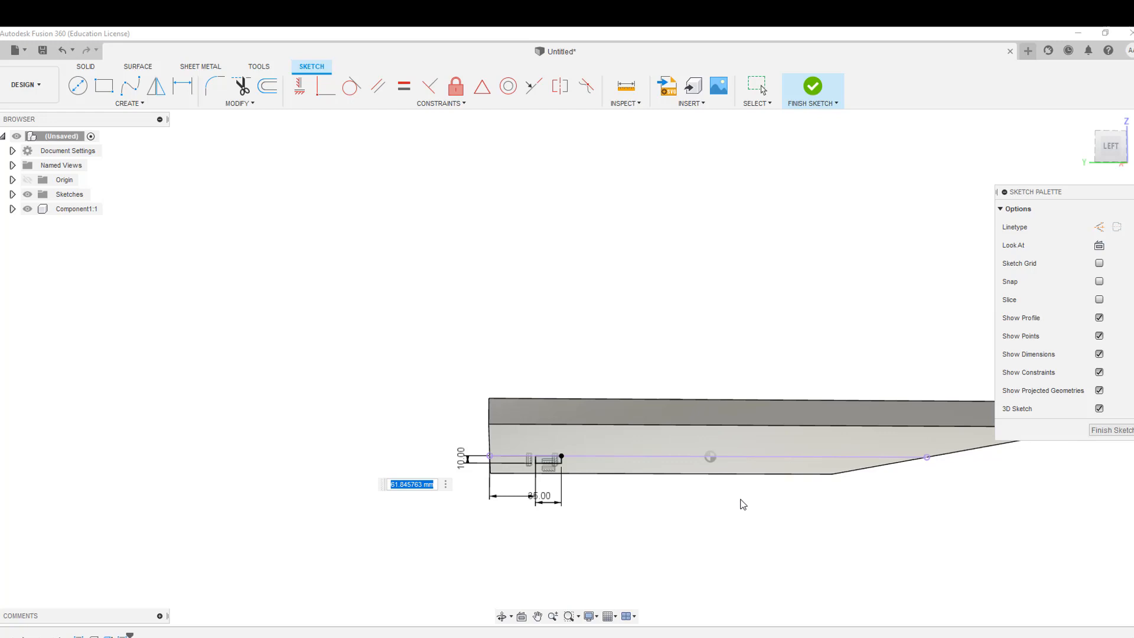
text(45)
key(Return)
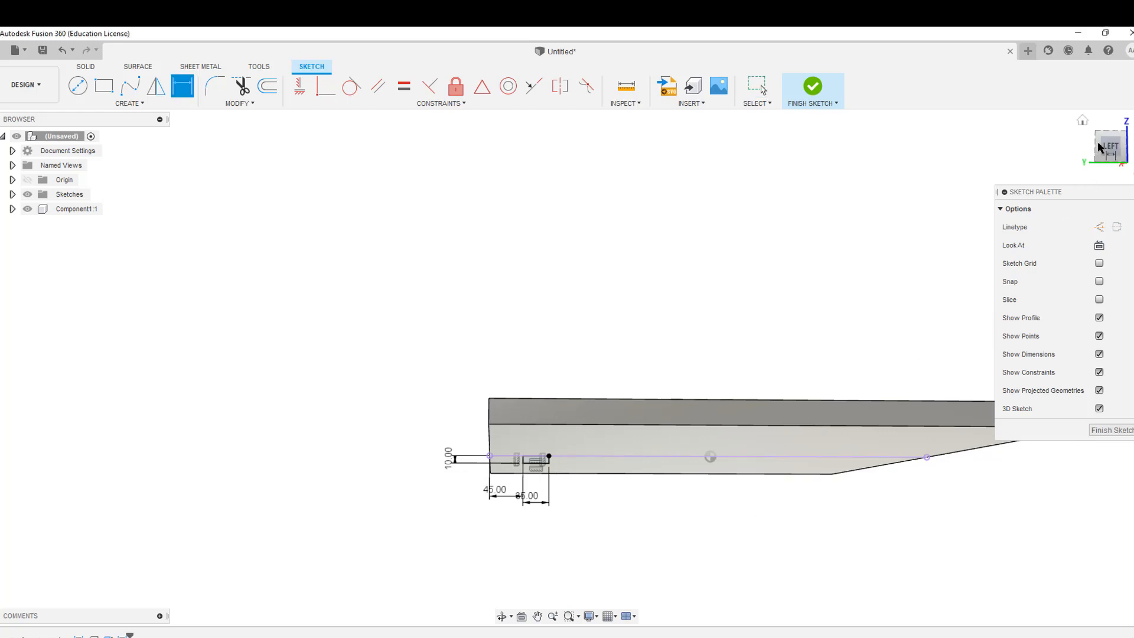
mouse_move(1107, 146)
mouse_down()
mouse_move(1092, 134)
mouse_move(1108, 126)
mouse_move(1117, 160)
mouse_up()
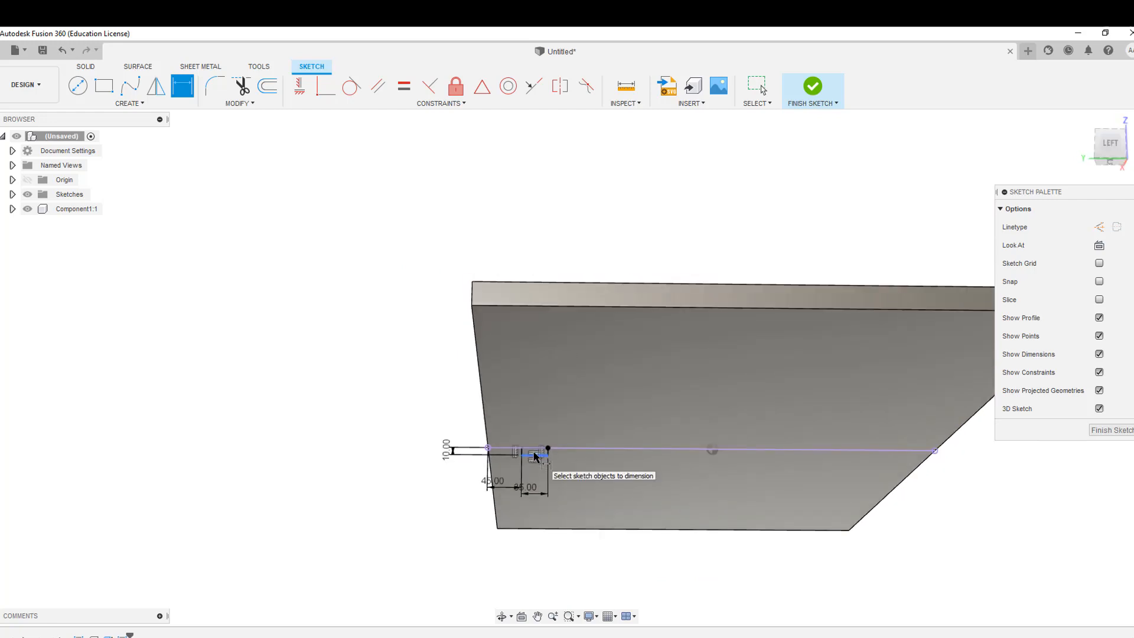
click(1111, 431)
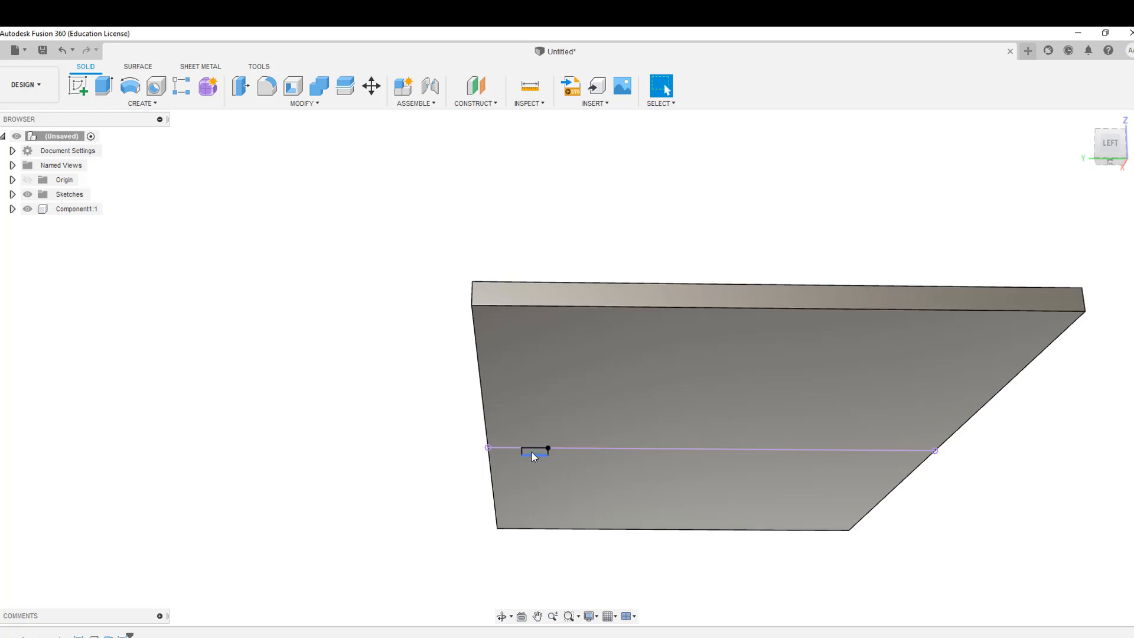
- Extrude the 35 by 10 mm rectangle -550 mm along the slab's underside, past its -X end, as a new component
click(108, 89)
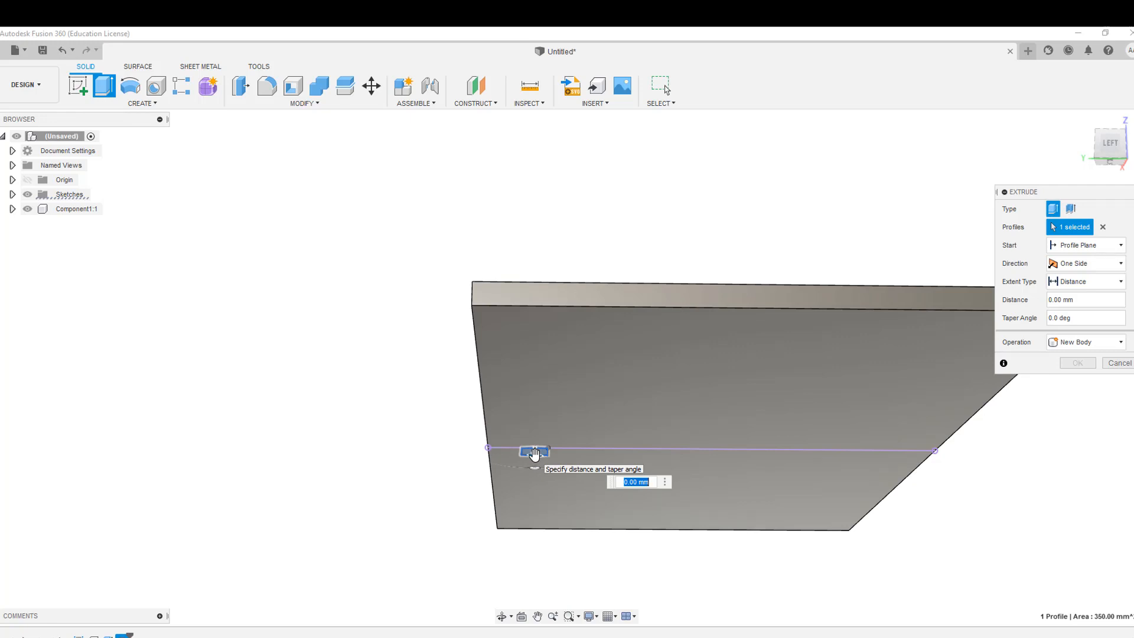
drag(535, 454, 540, 304)
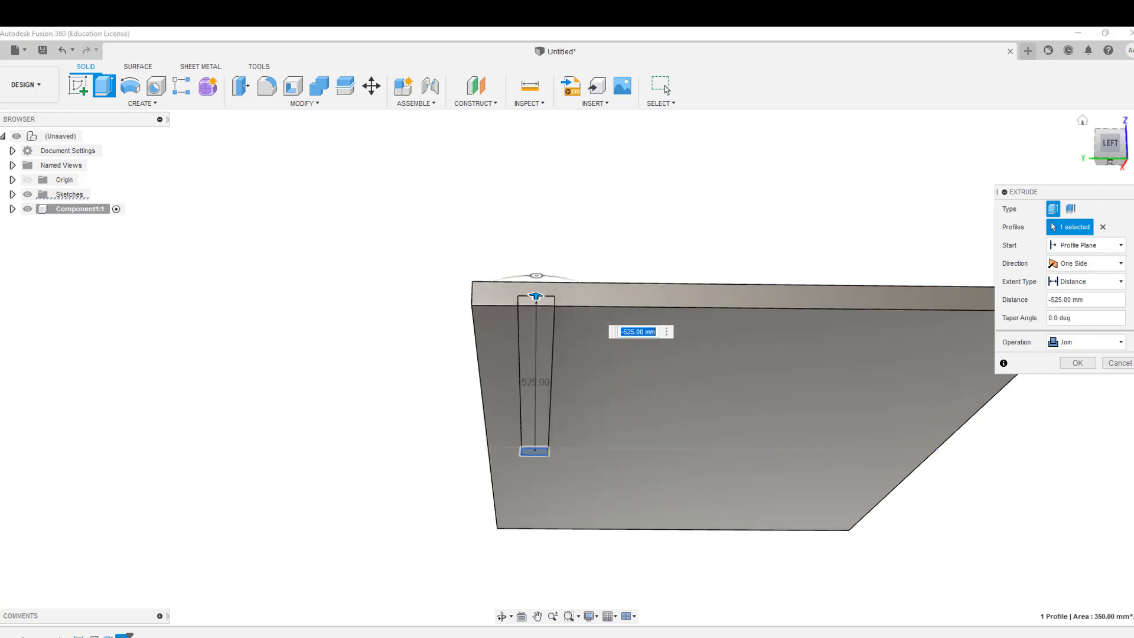
drag(1111, 146, 1129, 164)
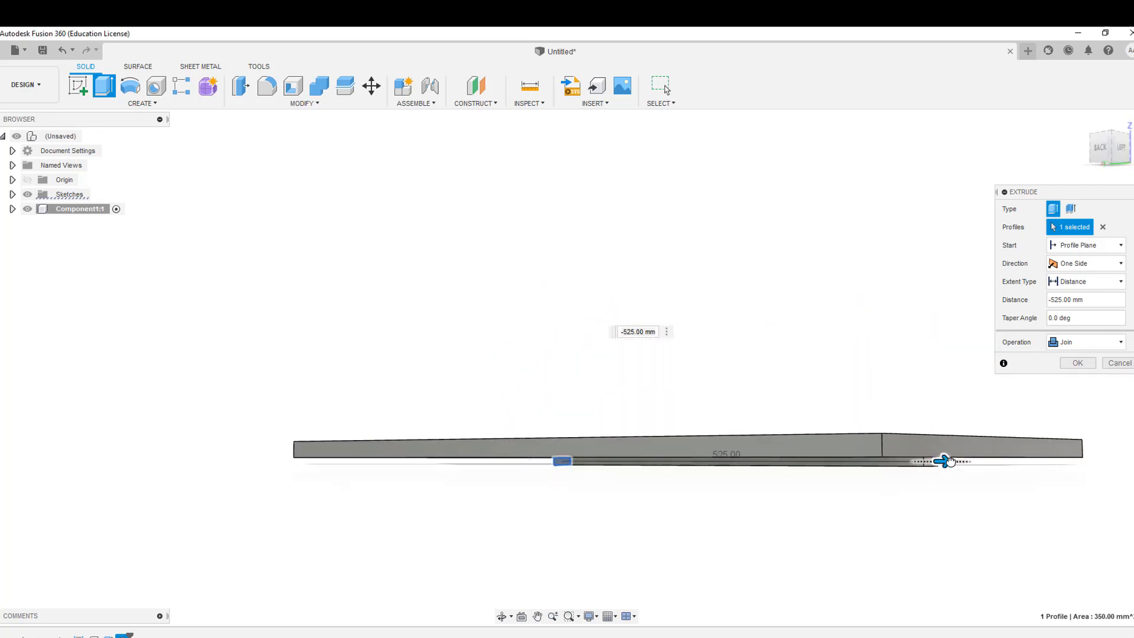
drag(942, 461, 965, 461)
drag(1108, 145, 1132, 142)
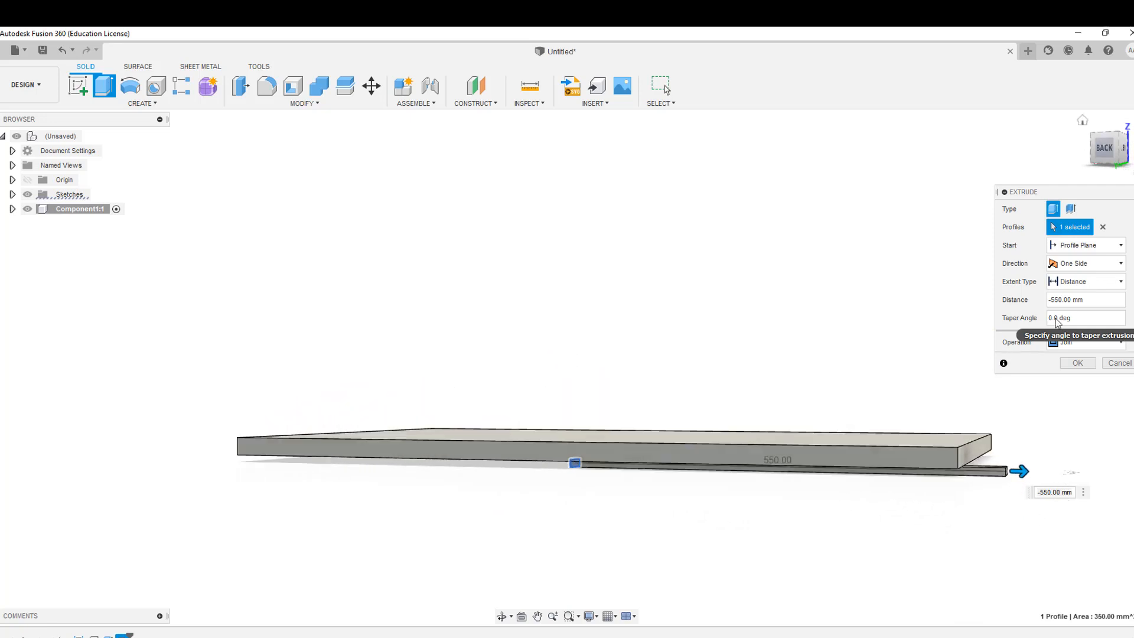
drag(1048, 492, 1018, 491)
text(550)
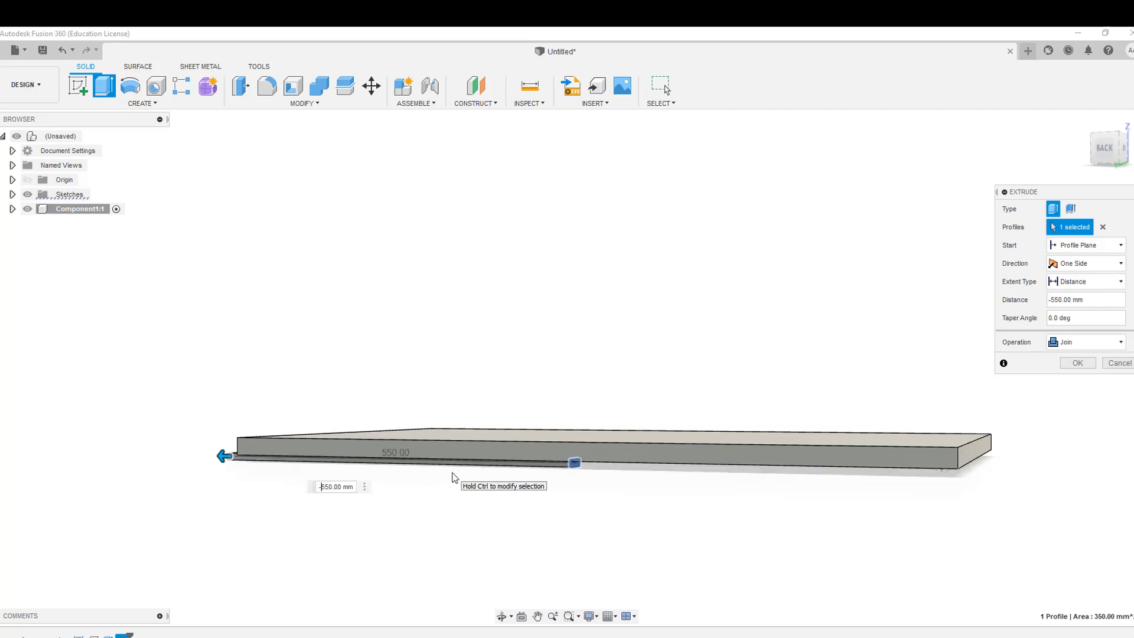
middle_drag(747, 372, 630, 310)
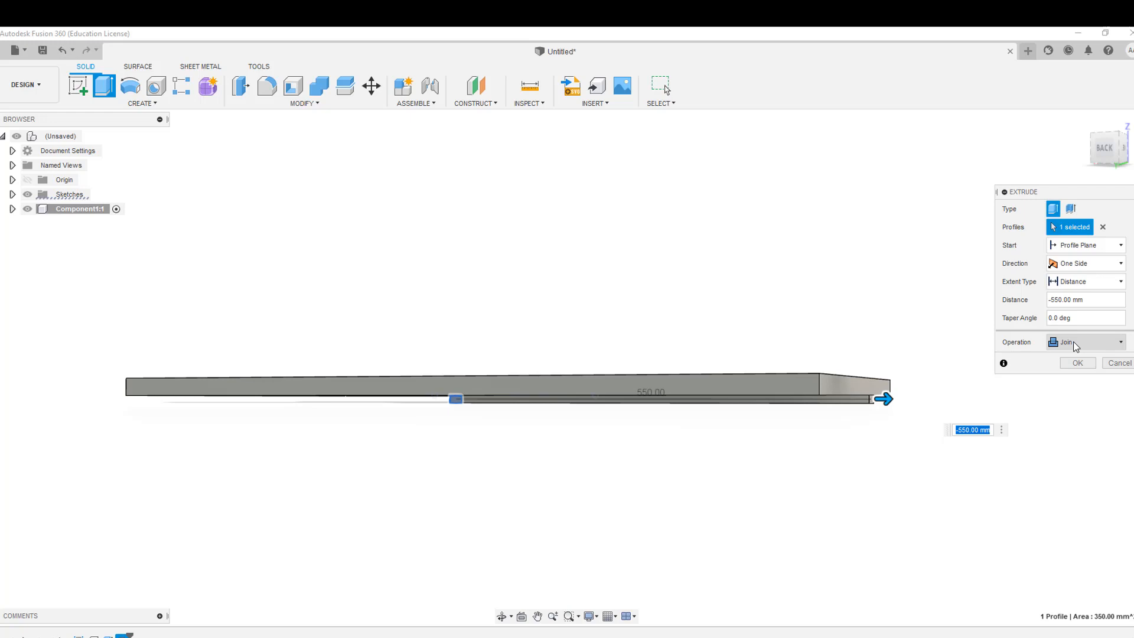
click(1075, 346)
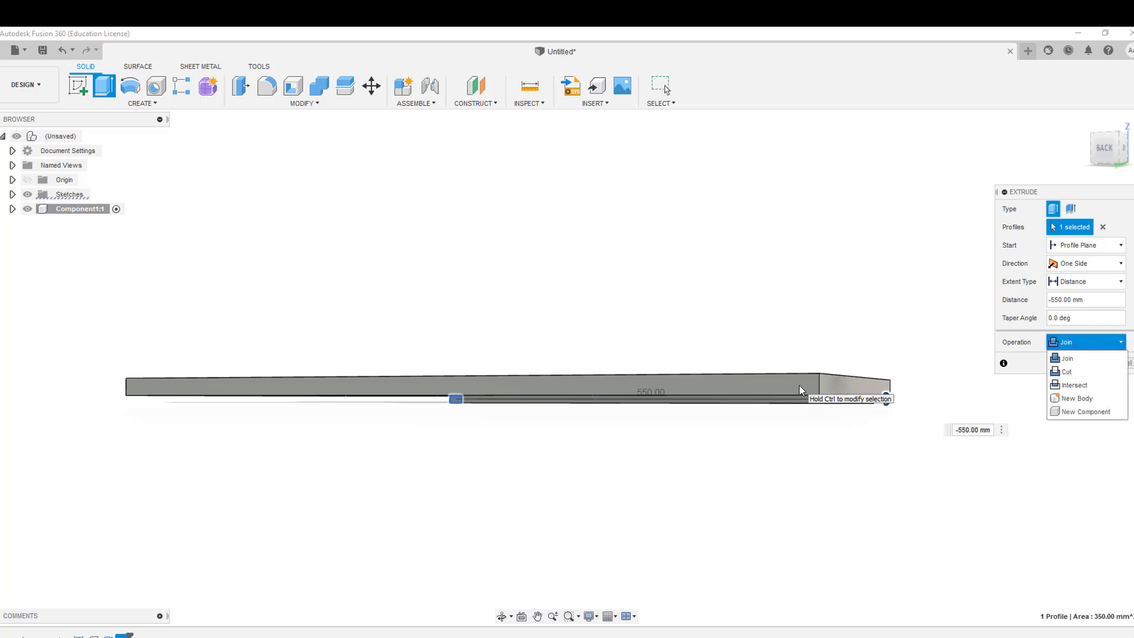
click(1065, 412)
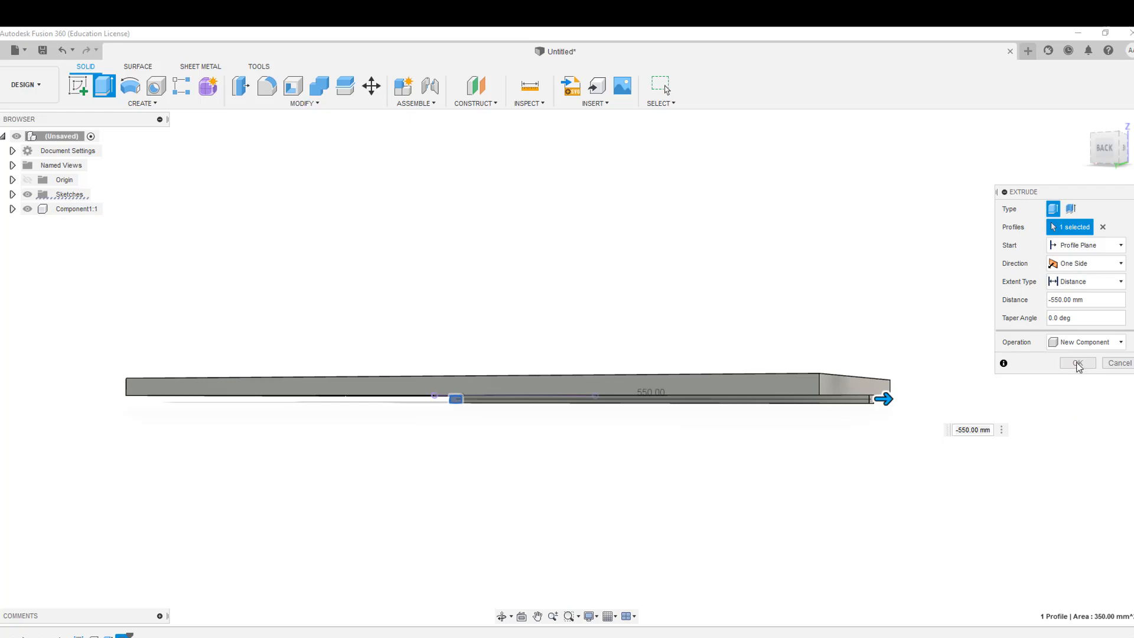
click(1077, 364)
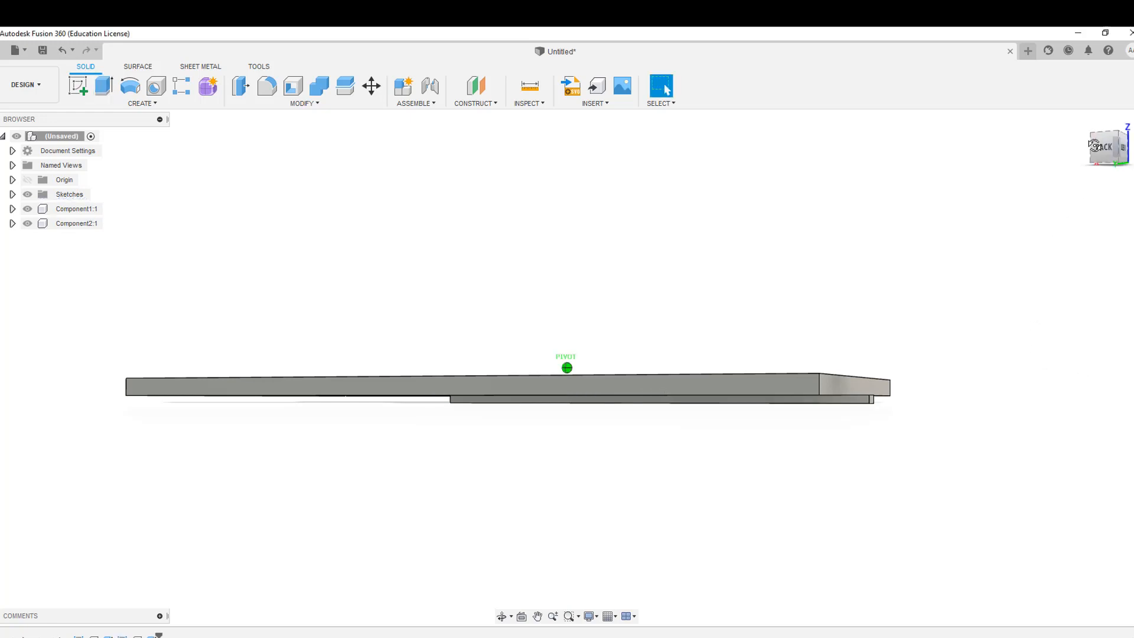
mouse_move(1095, 146)
mouse_down()
mouse_move(998, 82)
mouse_move(899, 140)
mouse_move(1106, 161)
mouse_move(1083, 134)
mouse_move(1010, 172)
mouse_up()
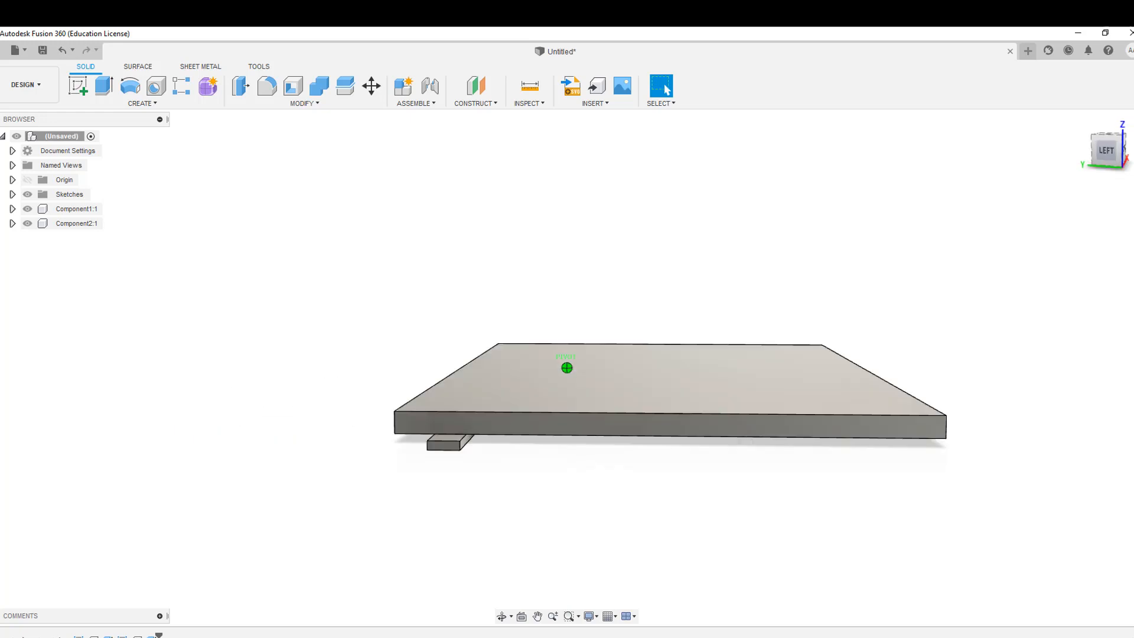
shift+middle_drag(697, 331, 565, 373)
middle_drag(328, 370, 582, 208)
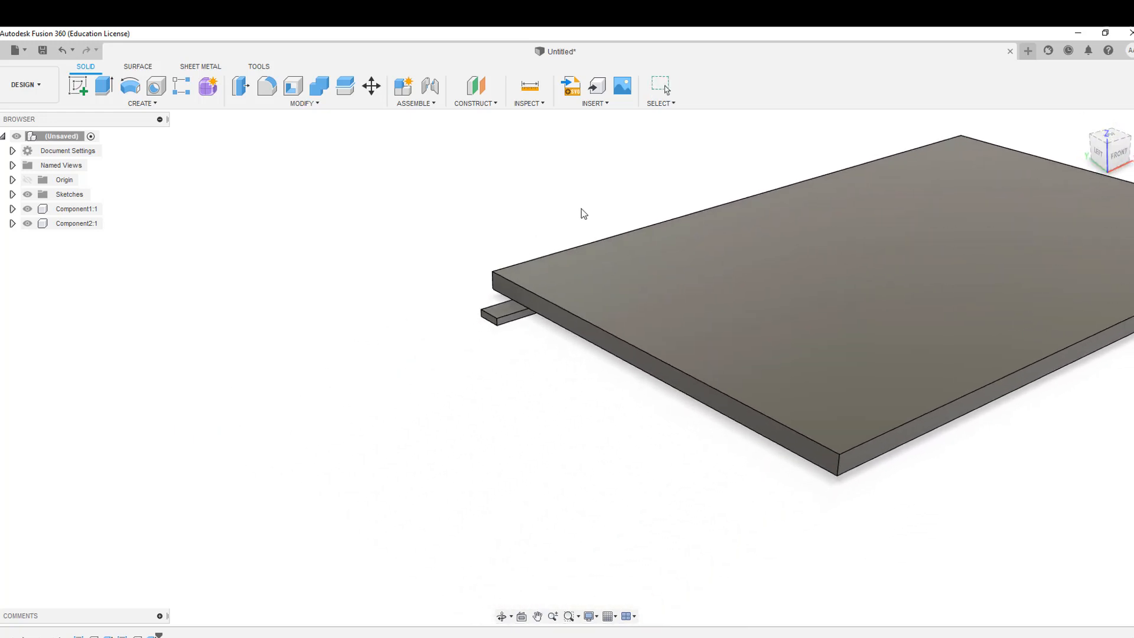
key(Escape)
middle_drag(304, 195, 131, 131)
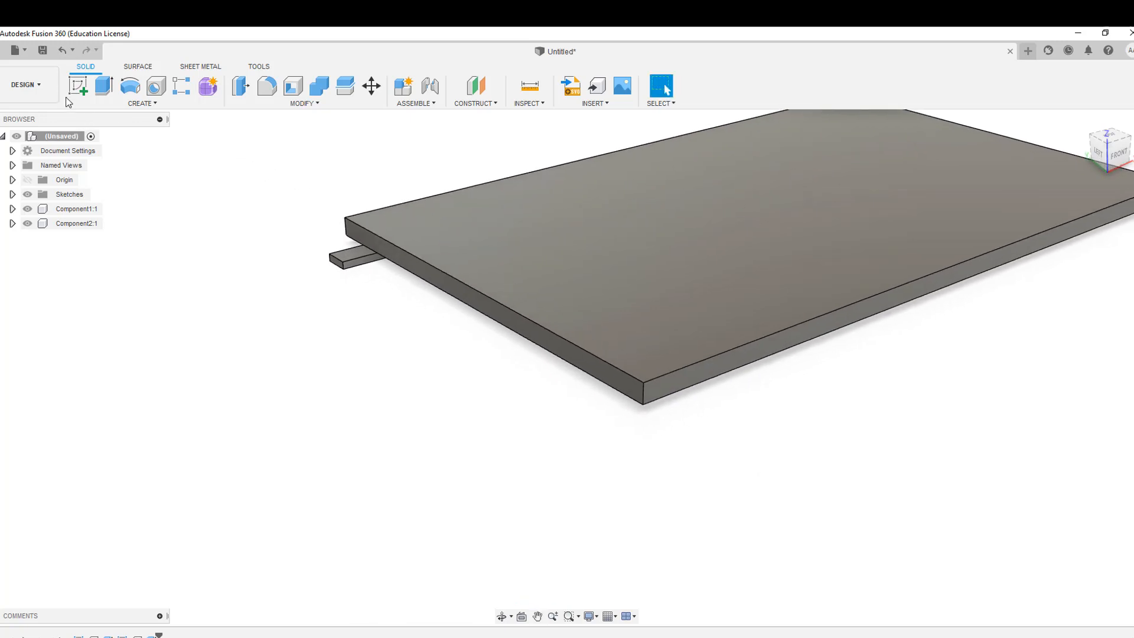
- Hide the slab component and offset a construction plane -300 mm from the XY plane
click(477, 88)
middle_drag(744, 226, 479, 280)
mouse_move(1115, 163)
mouse_down()
mouse_move(1029, 146)
mouse_move(1027, 158)
mouse_move(1021, 142)
mouse_move(1025, 156)
mouse_up()
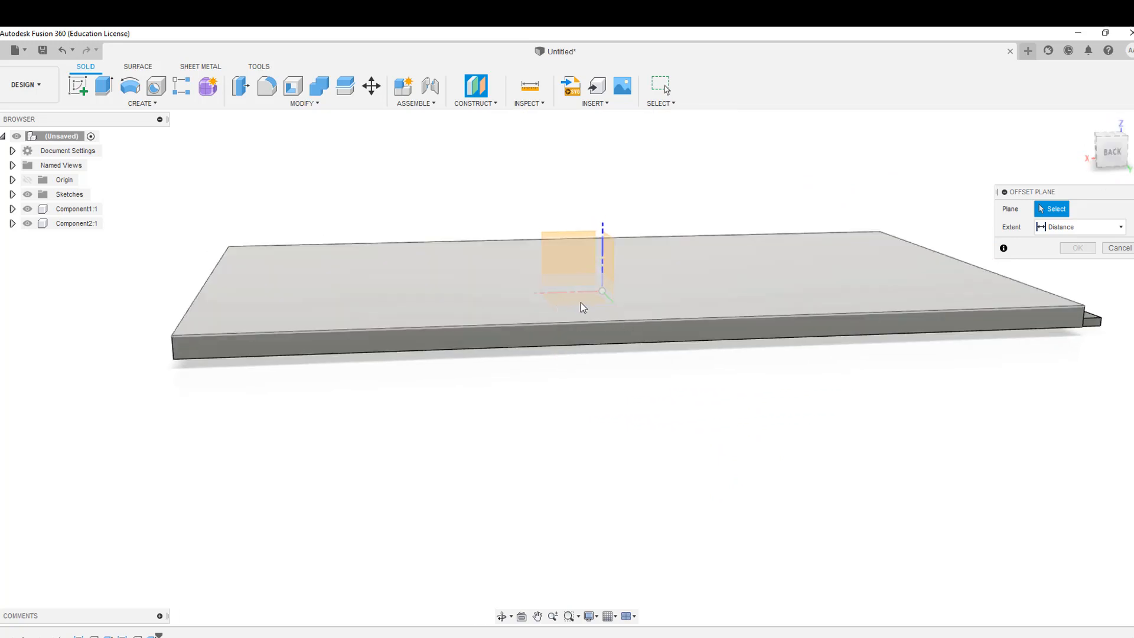
scroll(580, 309, up, 2)
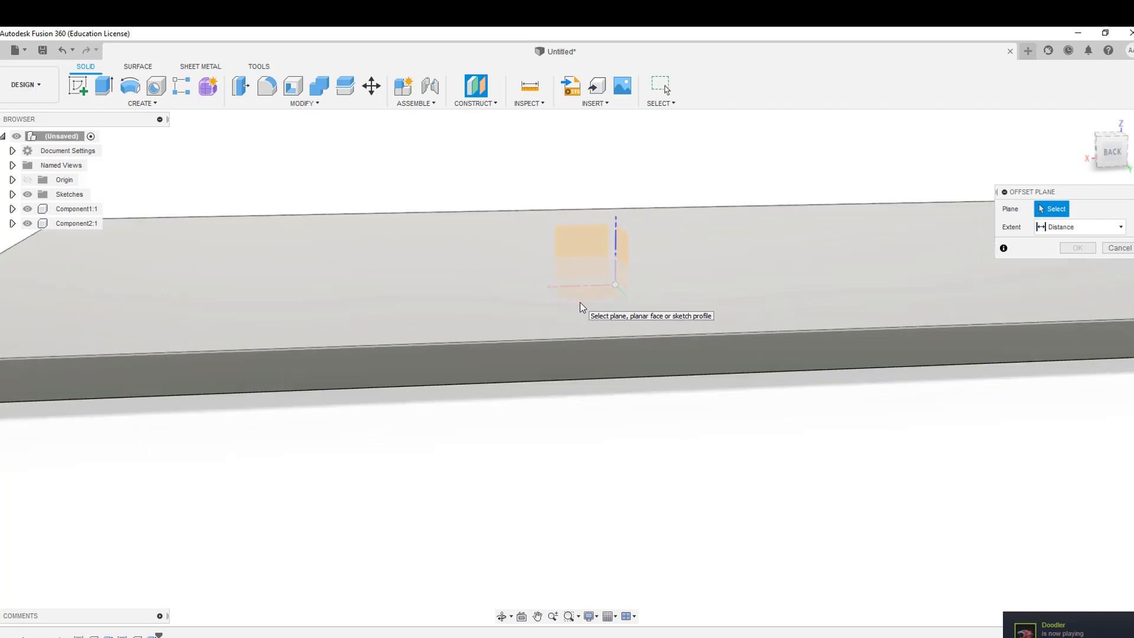
scroll(571, 305, down, 1)
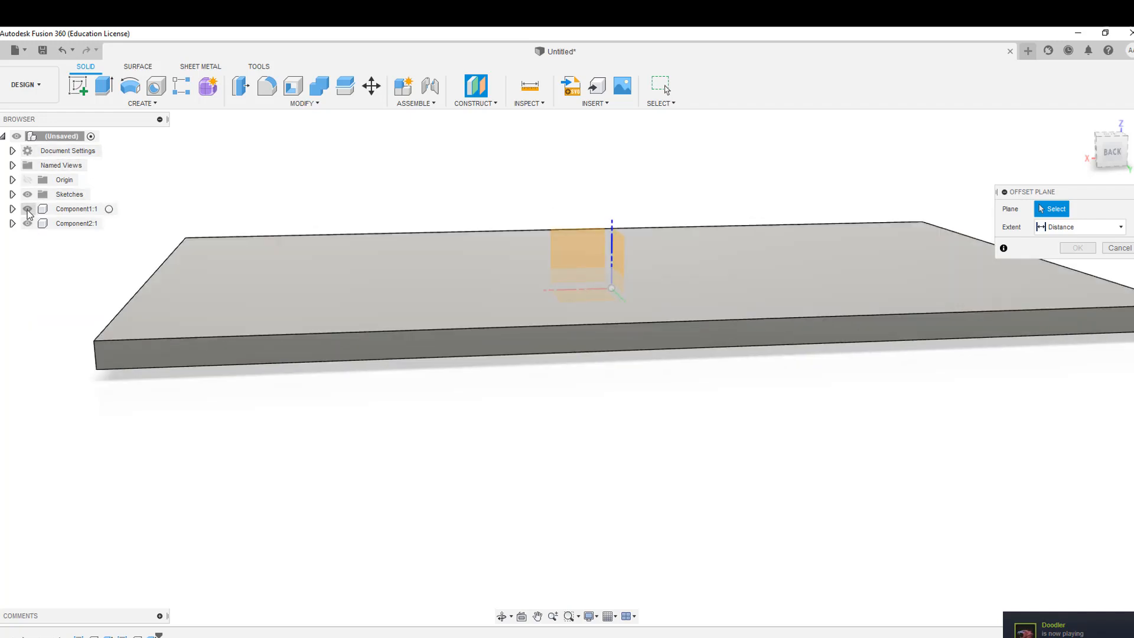
click(27, 209)
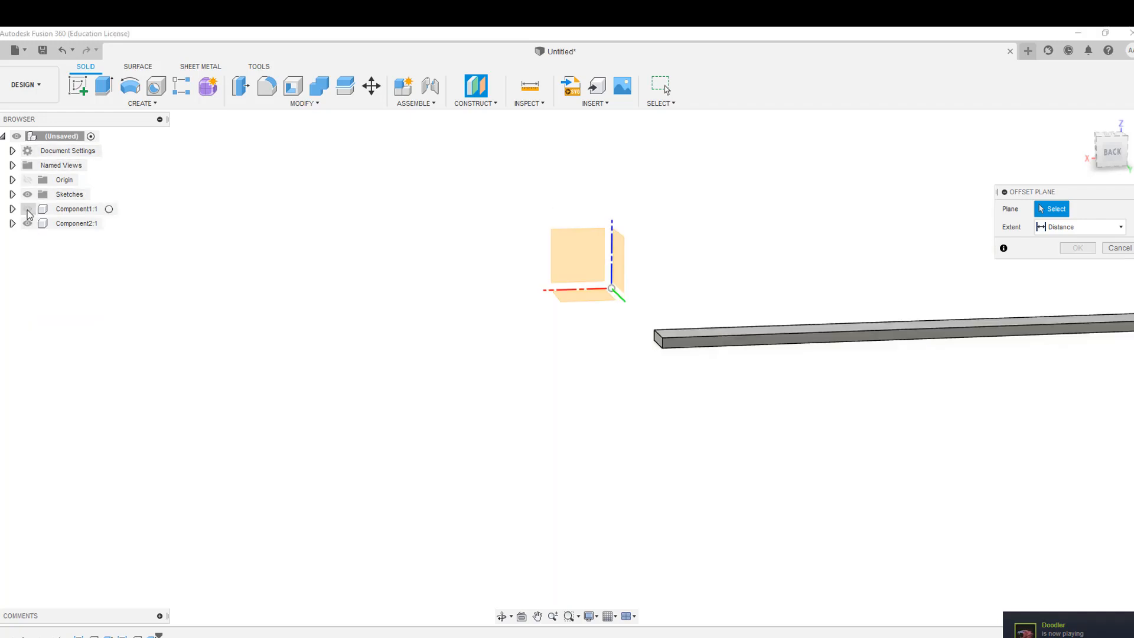
click(590, 298)
drag(606, 301, 620, 537)
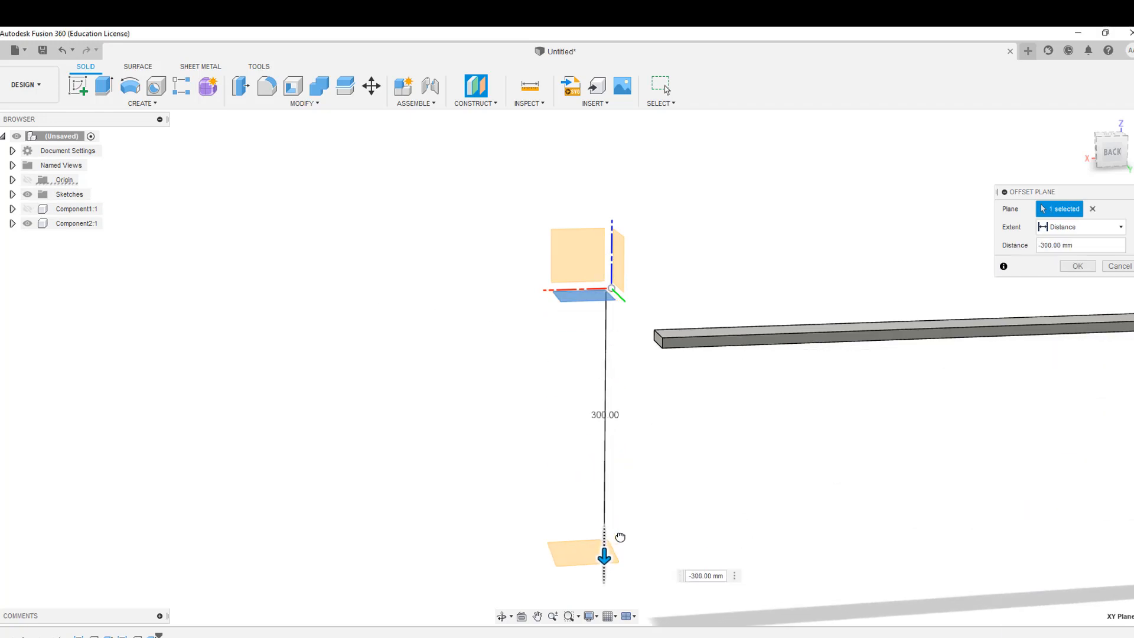
scroll(650, 520, down, 4)
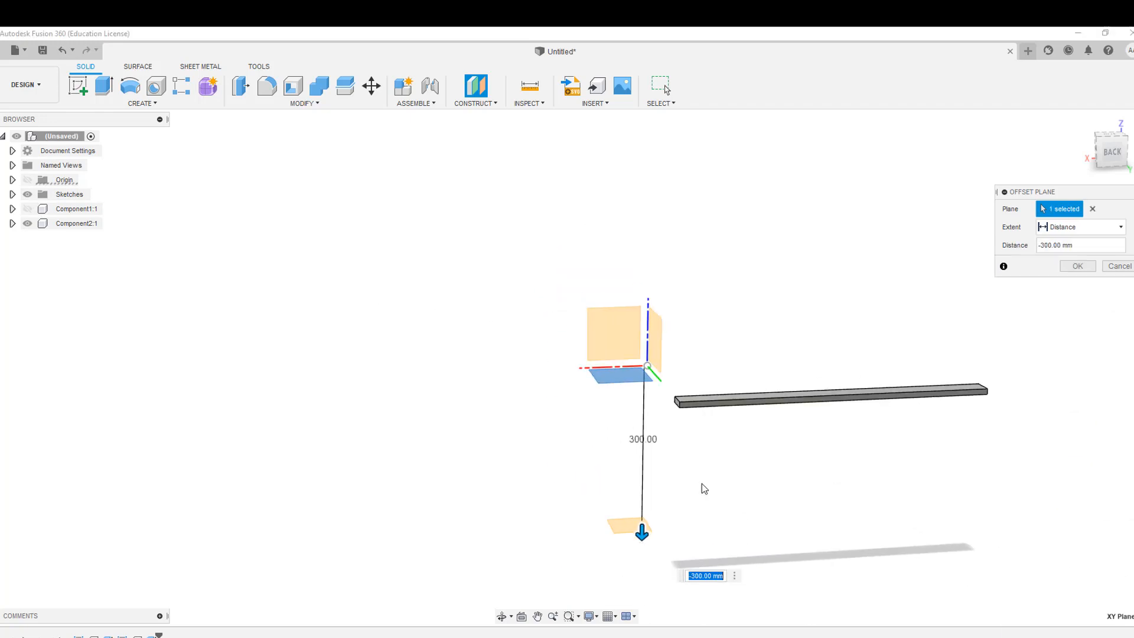
- Show the slab component again and accept the offset plane
click(27, 209)
middle_drag(728, 418, 717, 336)
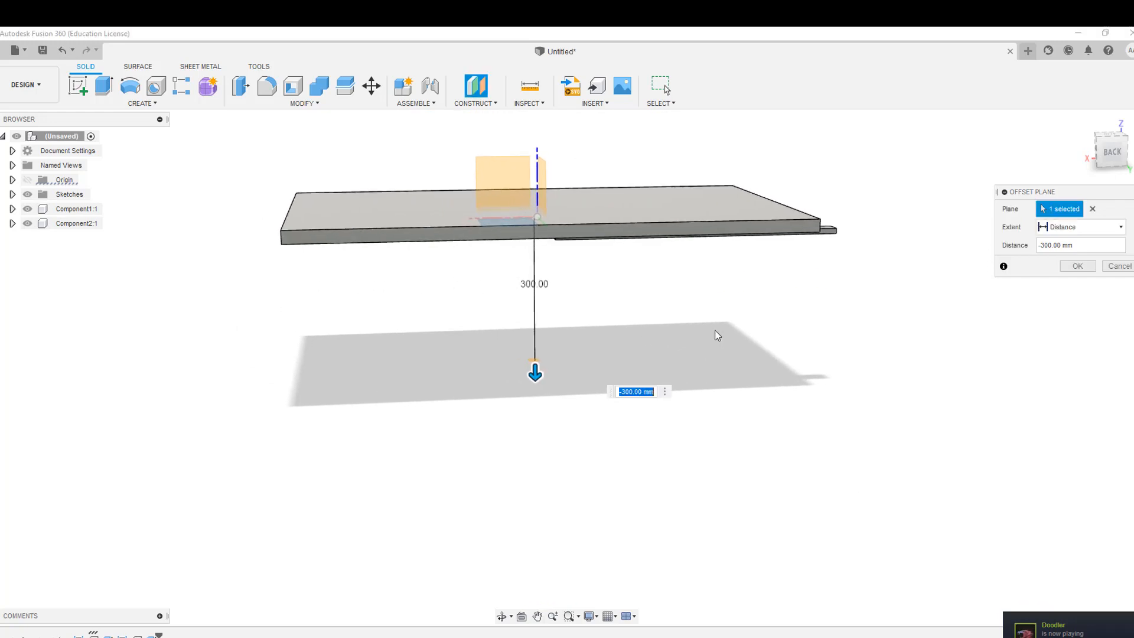
click(1077, 267)
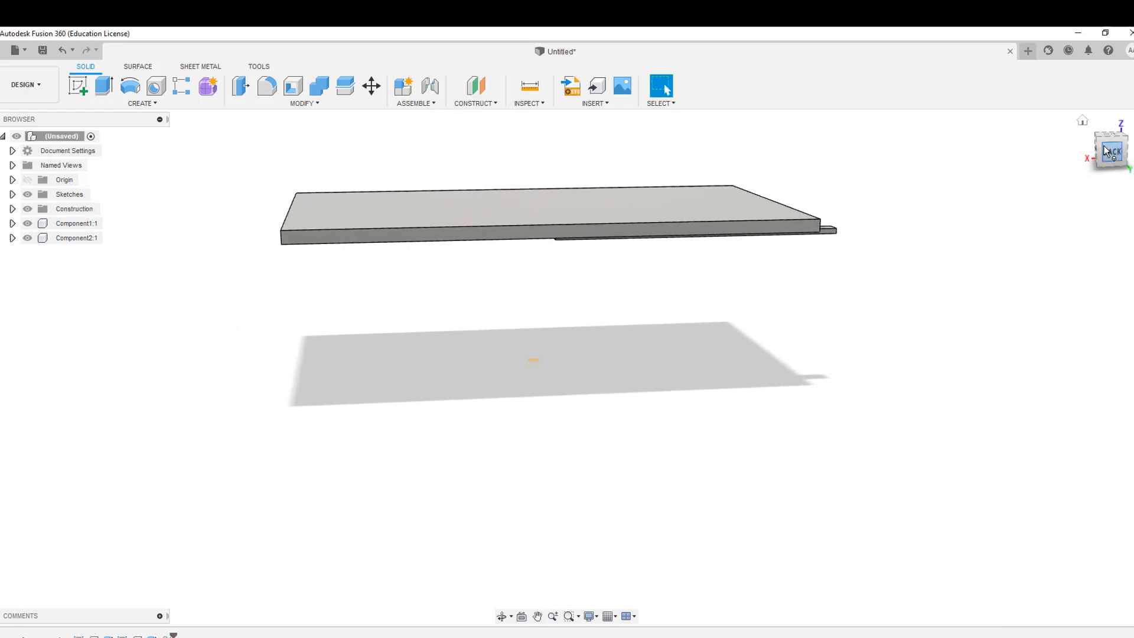
- Start a sketch on the offset construction plane below the slab
mouse_move(1112, 152)
mouse_down()
mouse_move(1084, 169)
mouse_move(1064, 163)
mouse_up()
scroll(524, 344, up, 4)
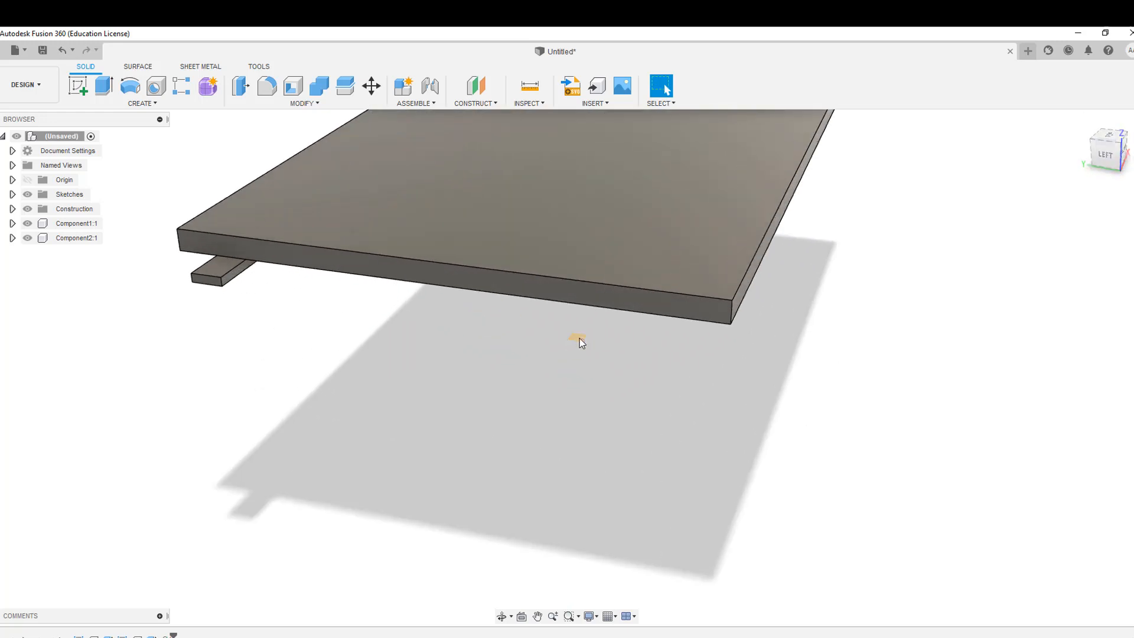
scroll(580, 338, up, 2)
scroll(580, 338, down, 3)
mouse_move(821, 316)
middle_down()
mouse_move(714, 319)
mouse_move(653, 299)
middle_up()
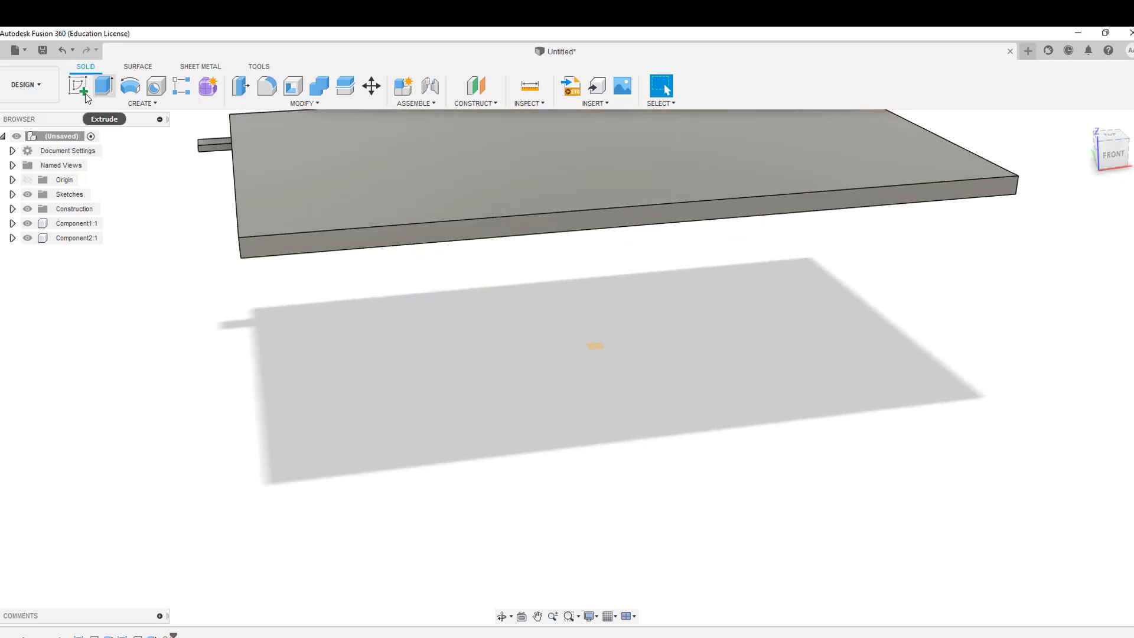
click(82, 92)
click(588, 324)
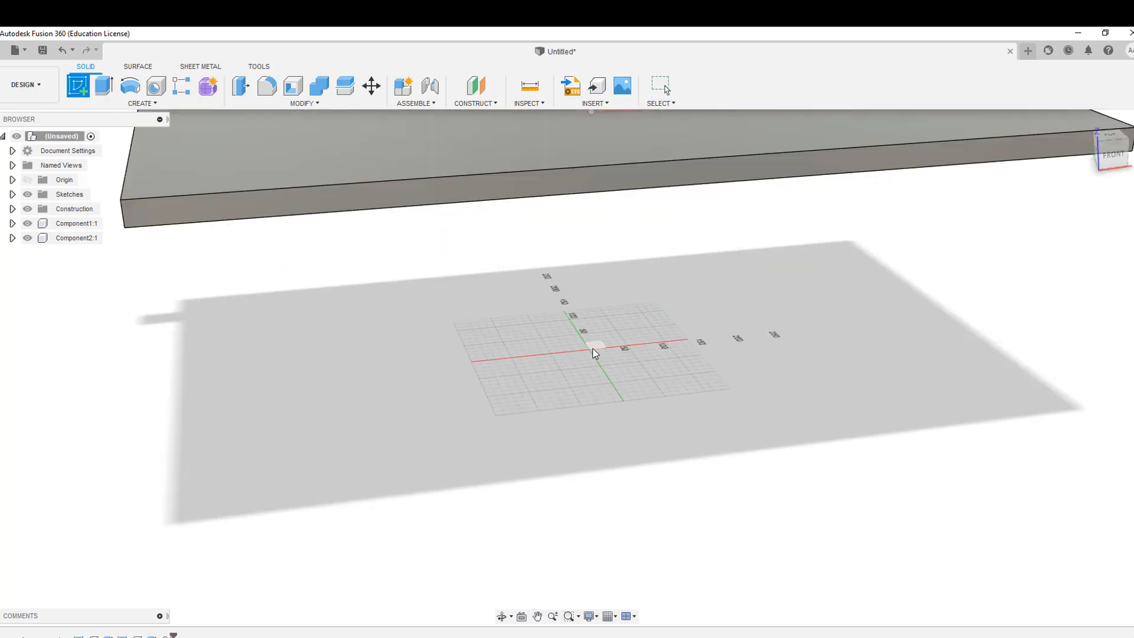
scroll(713, 354, down, 5)
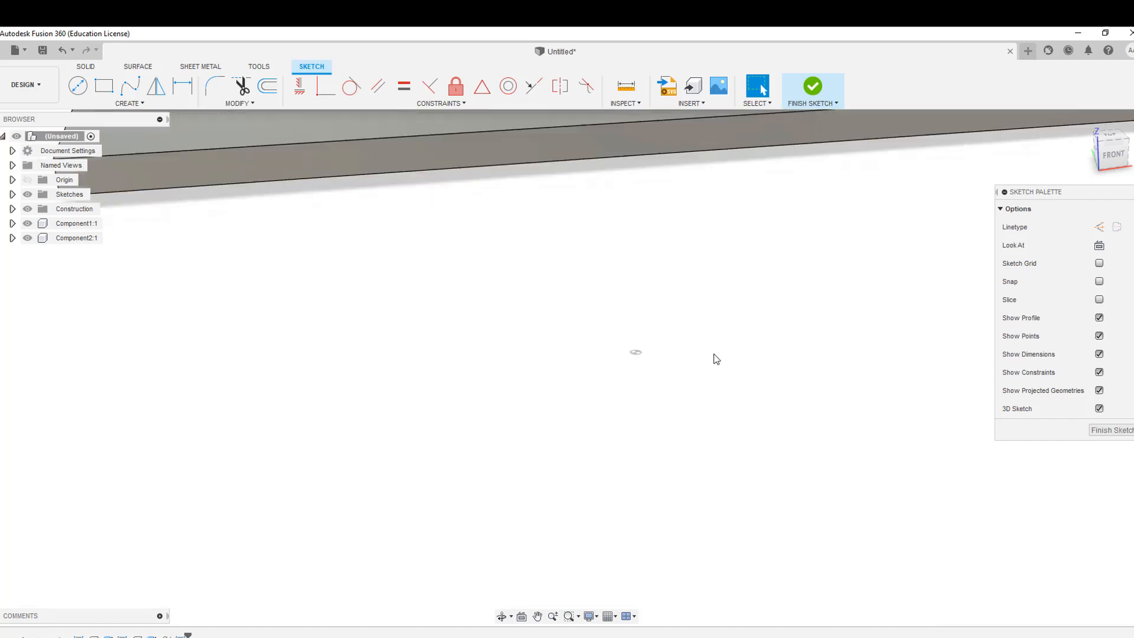
- Draw a small two-point rectangle on the offset plane, in top view, just beyond the bar's protruding end
drag(1113, 137, 1105, 158)
click(1109, 137)
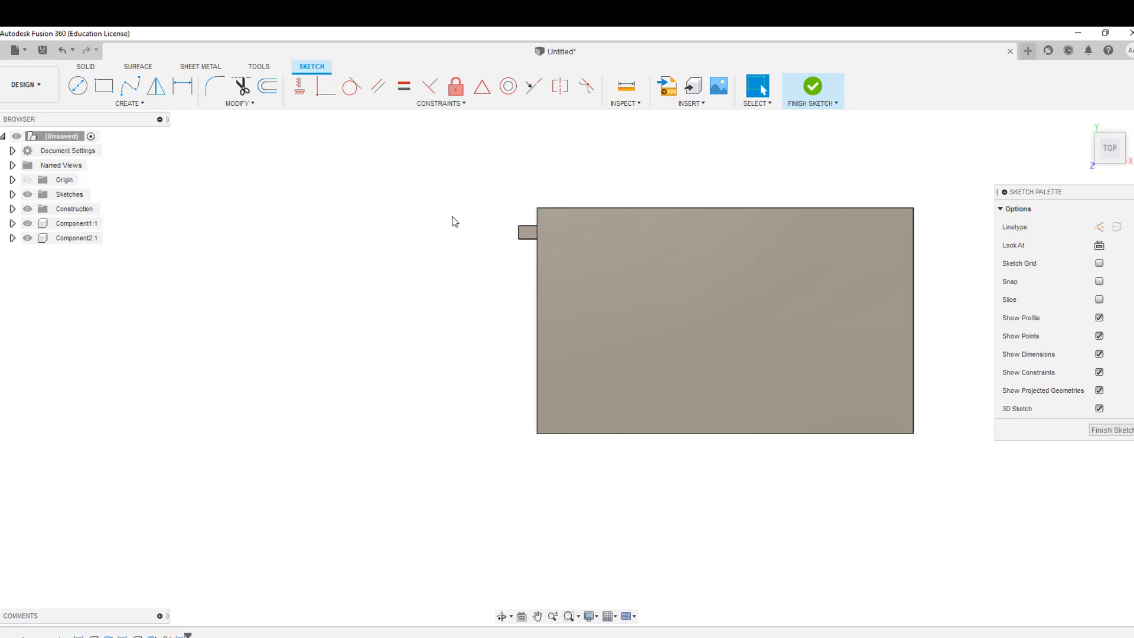
scroll(557, 256, up, 5)
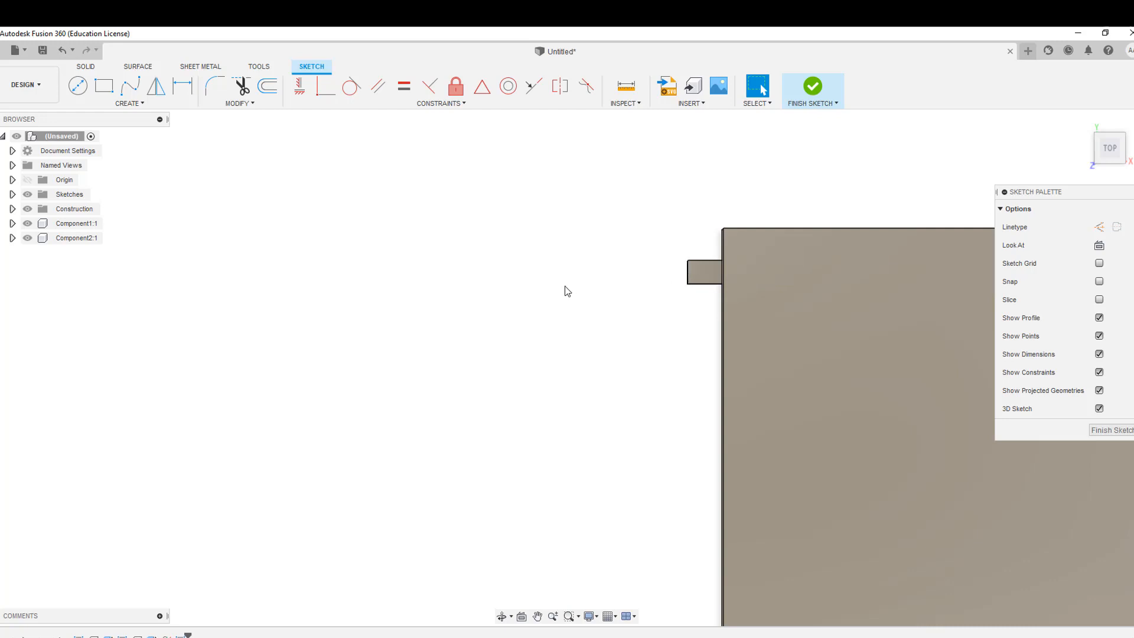
click(105, 88)
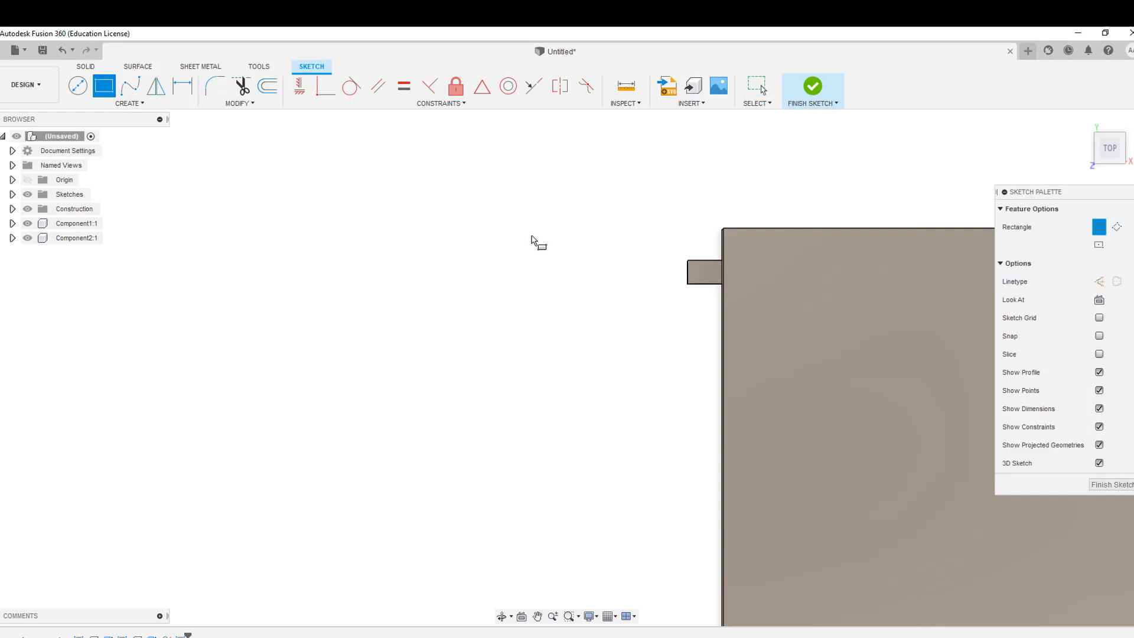
click(598, 263)
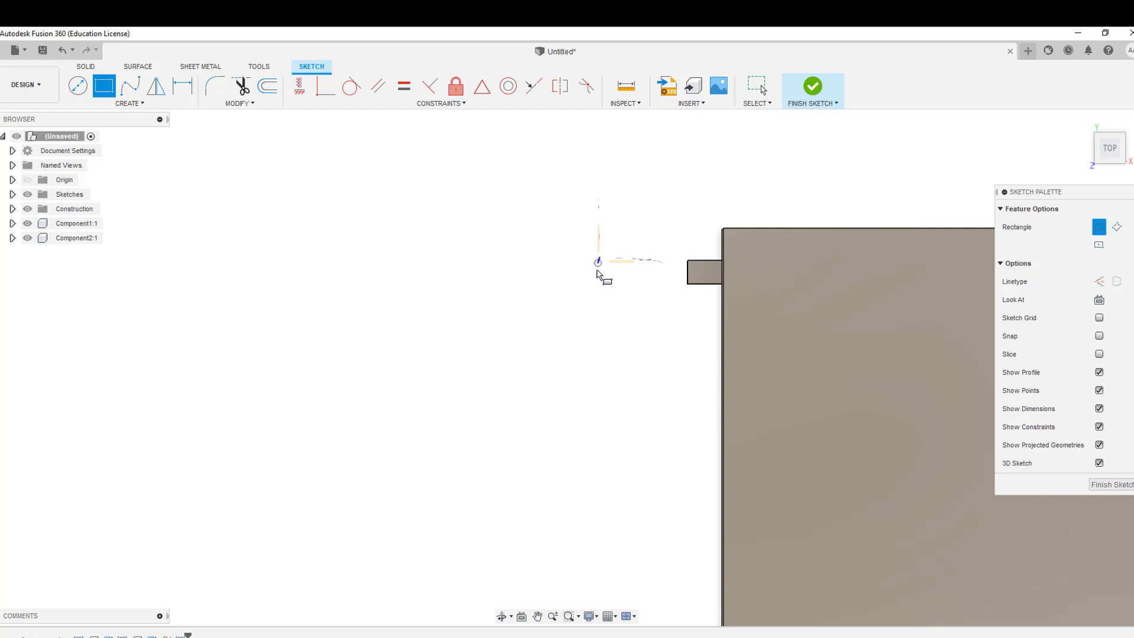
click(571, 294)
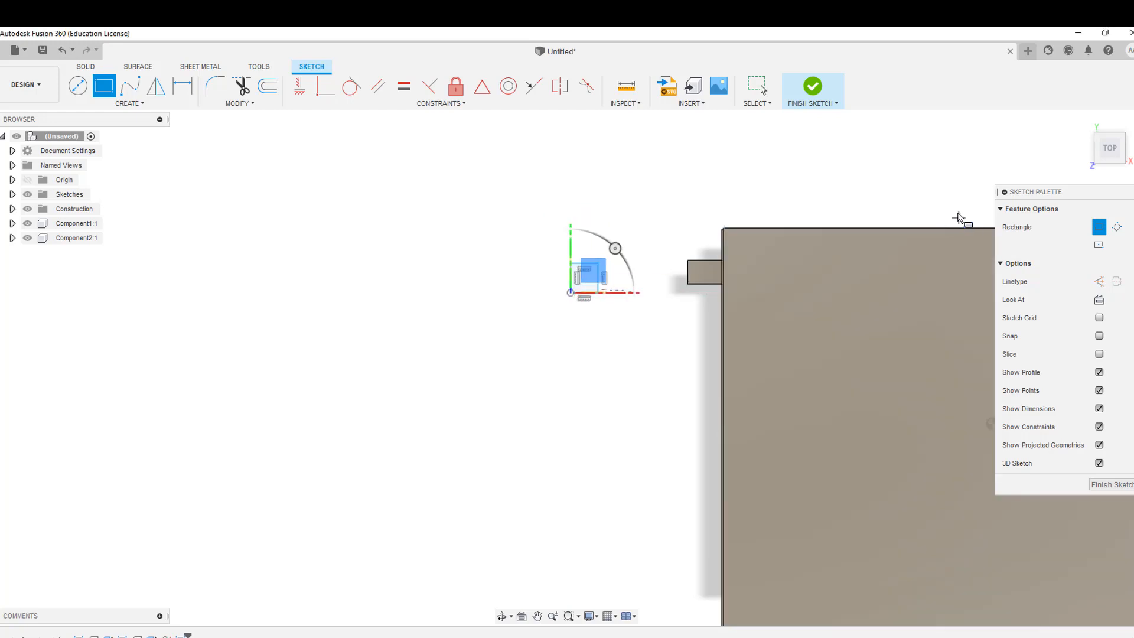
- Measure the thickness and width of the bar's protruding end face
mouse_move(1099, 148)
mouse_down()
mouse_move(1102, 108)
mouse_move(1132, 110)
mouse_up()
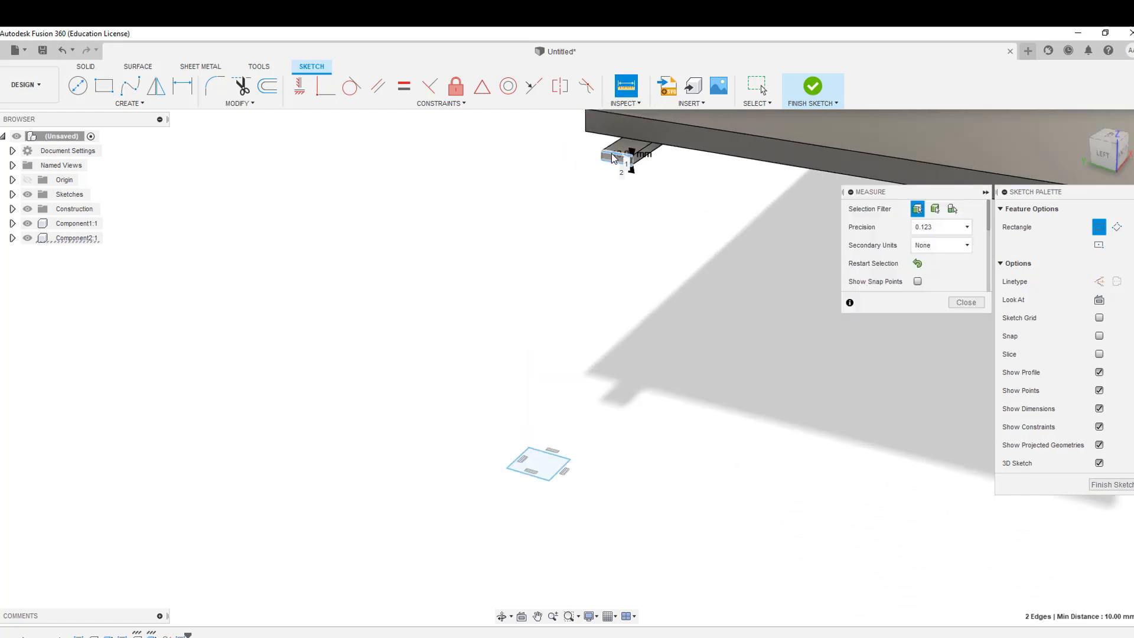
scroll(613, 159, up, 2)
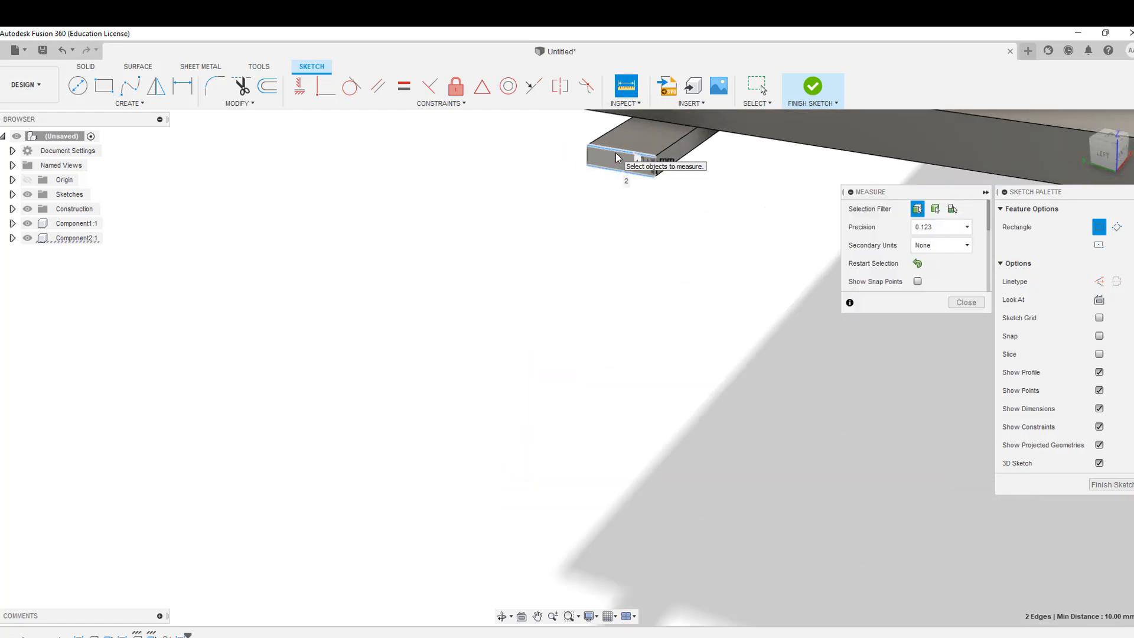
scroll(626, 160, down, 1)
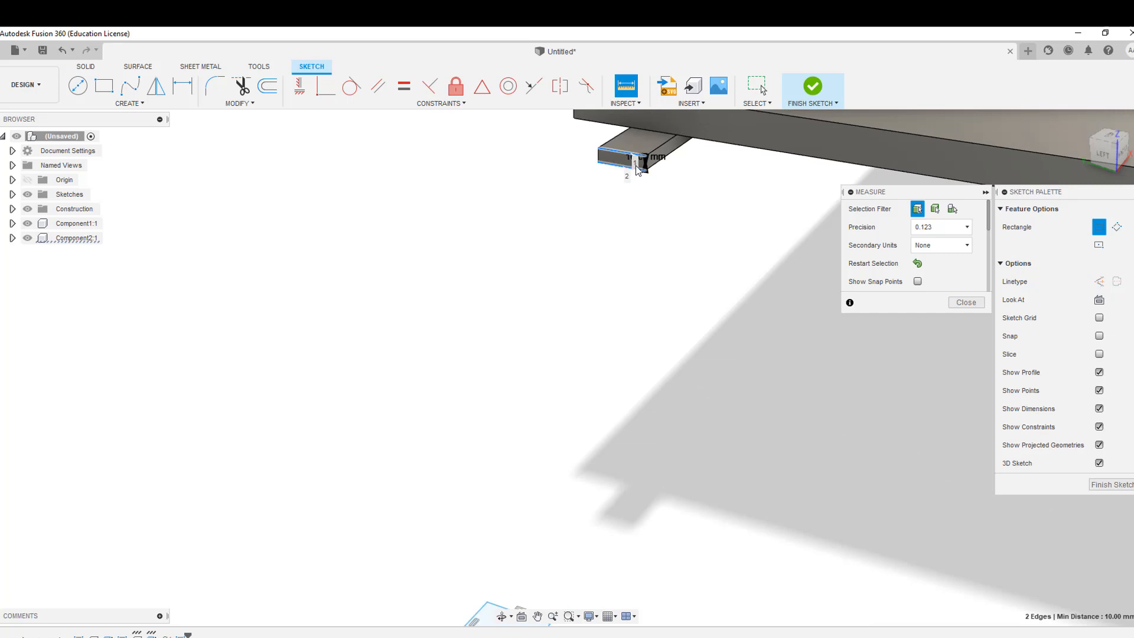
scroll(664, 200, down, 2)
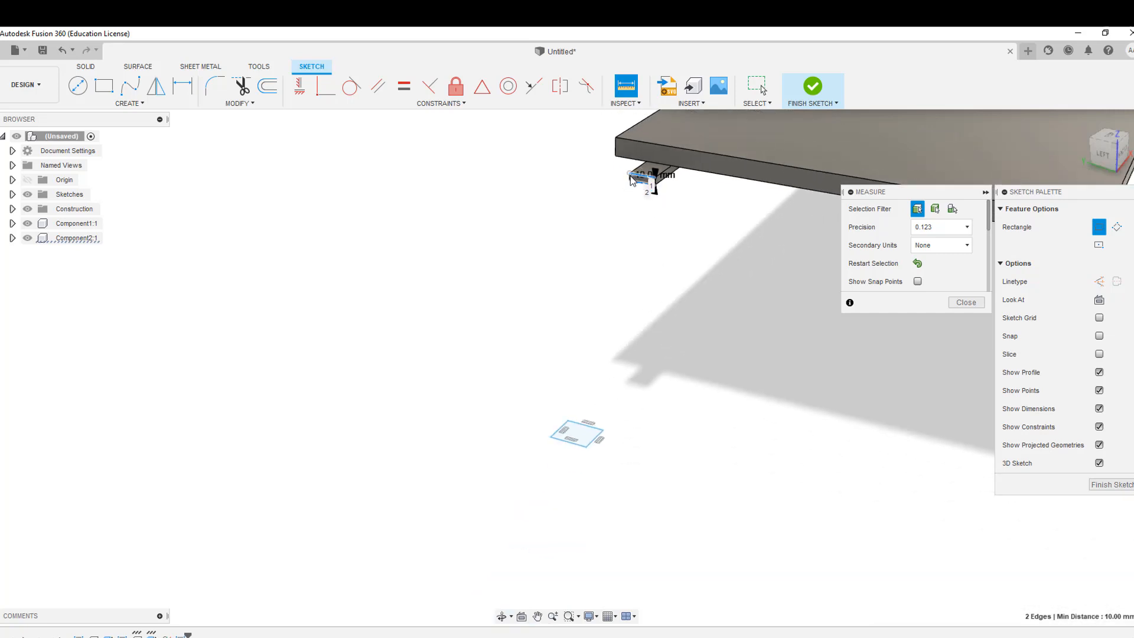
click(644, 181)
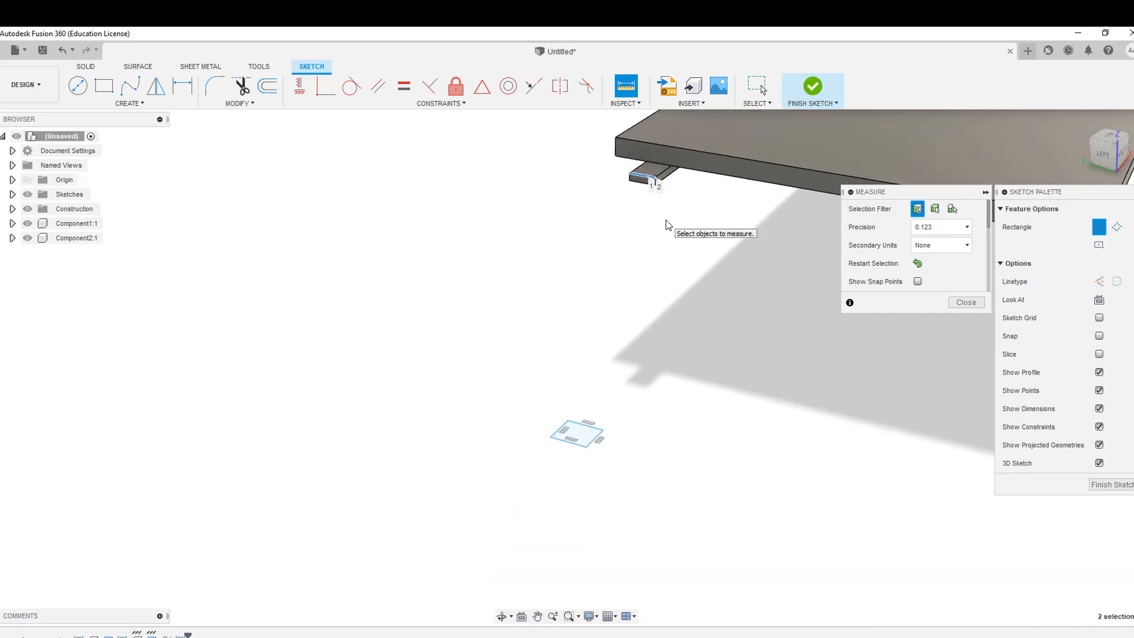
click(967, 302)
click(627, 86)
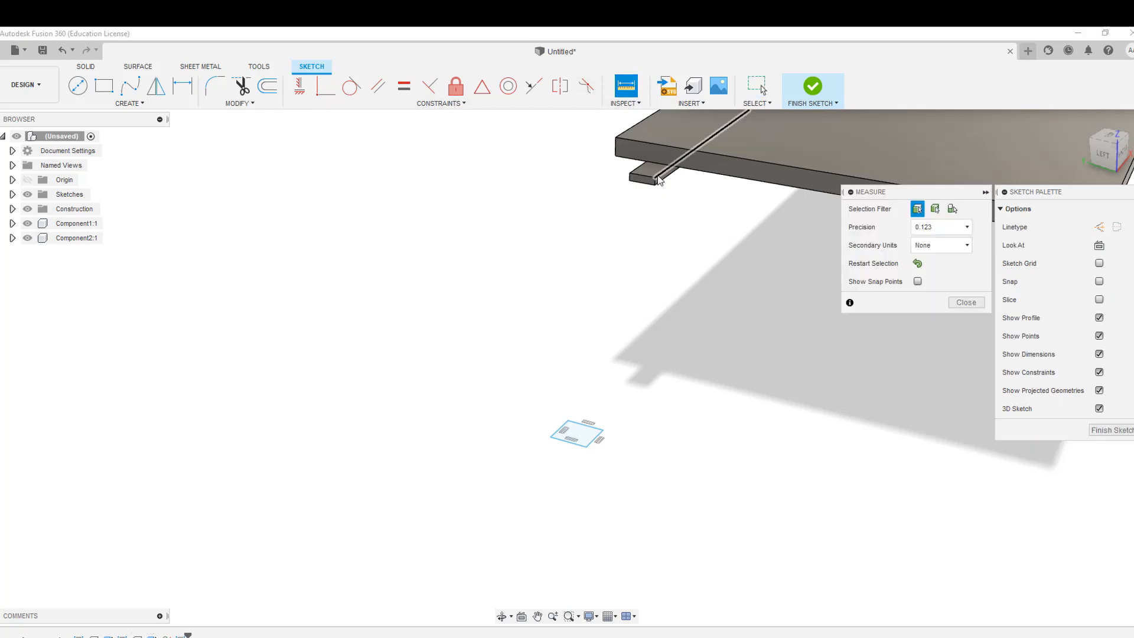
click(656, 179)
click(631, 176)
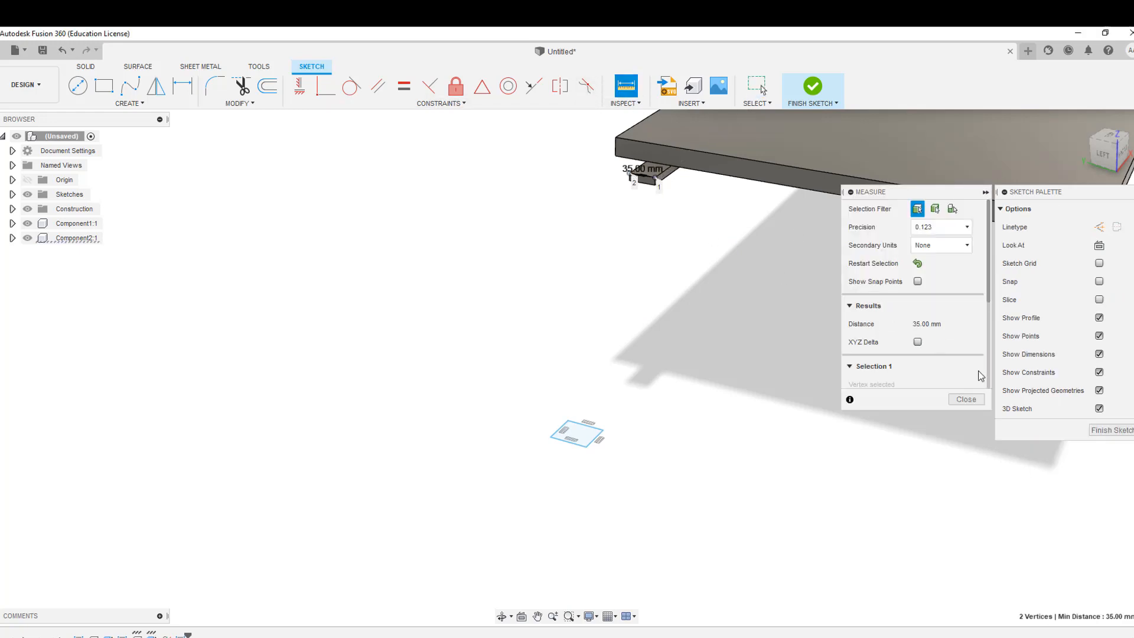
click(967, 399)
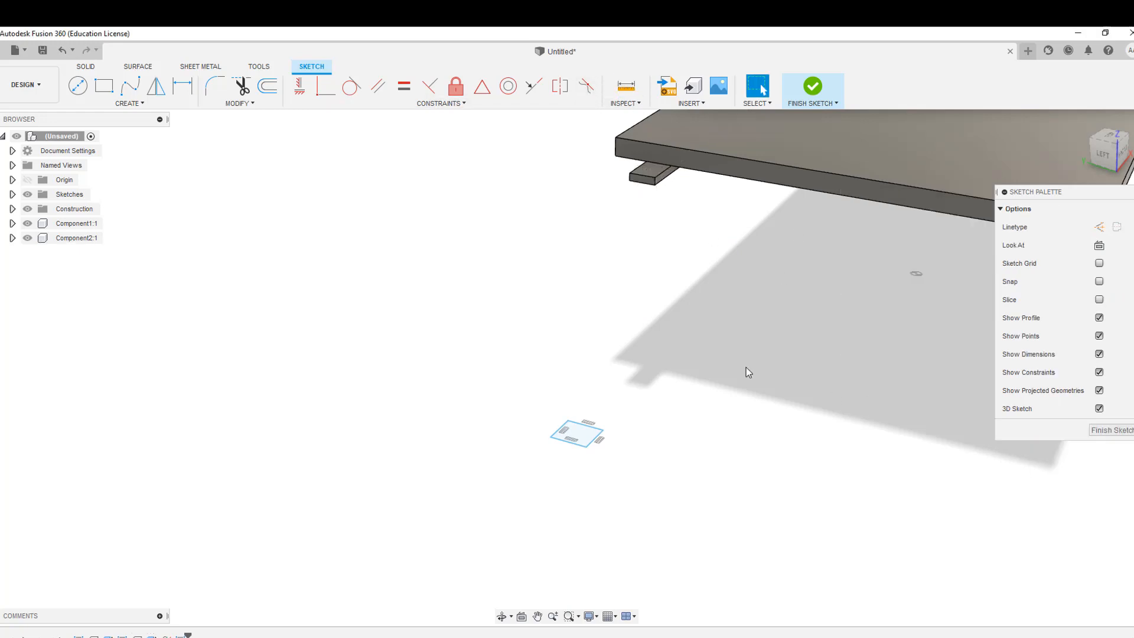
- Dimension the rectangle on the offset plane to 35 mm by 10 mm, with the 35 mm side parallel to the bar's width
click(182, 87)
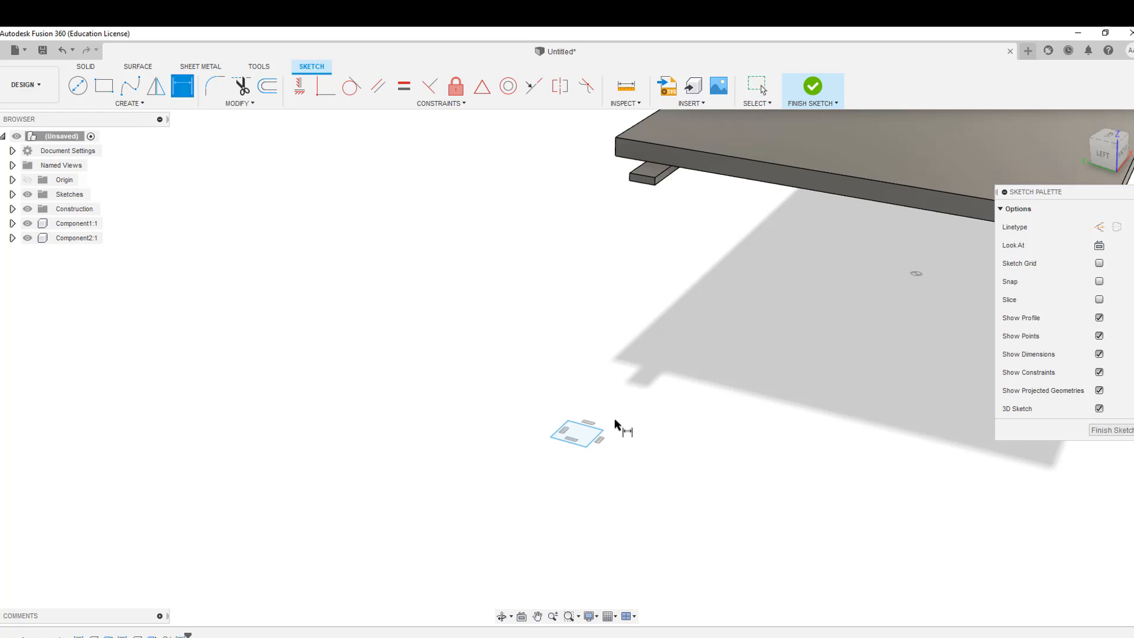
click(570, 442)
click(534, 469)
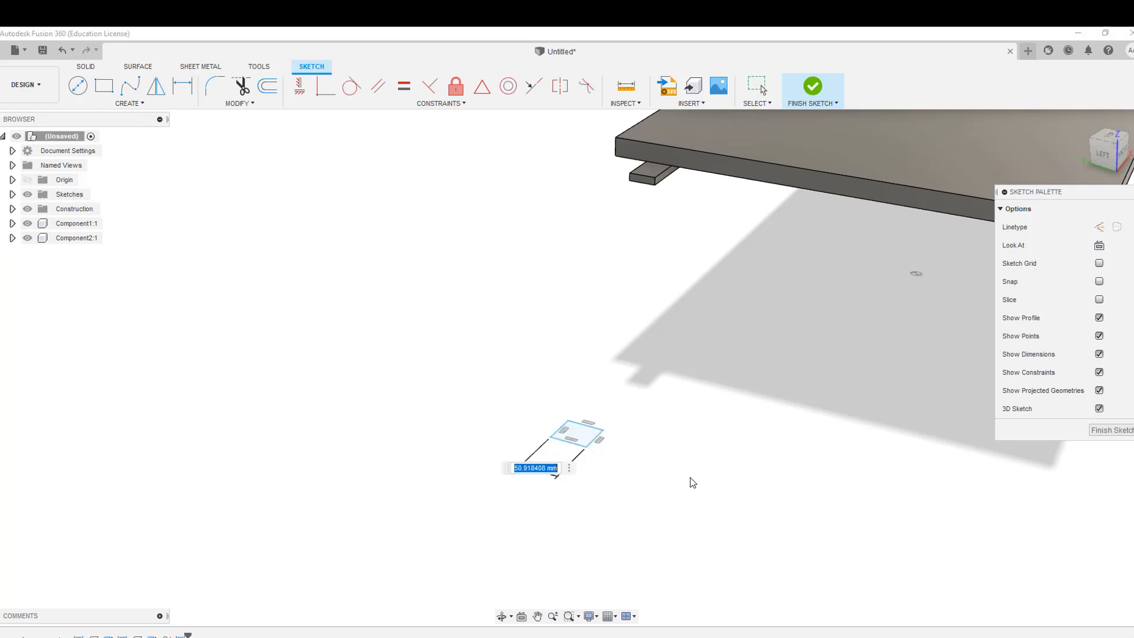
text(35)
key(Return)
click(564, 442)
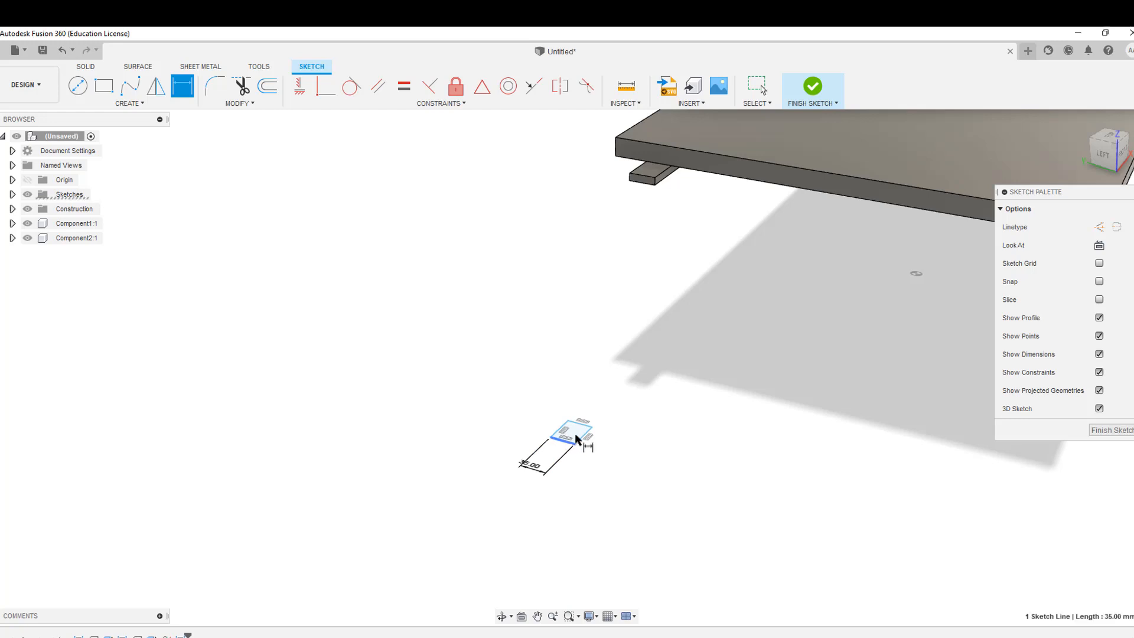
click(650, 452)
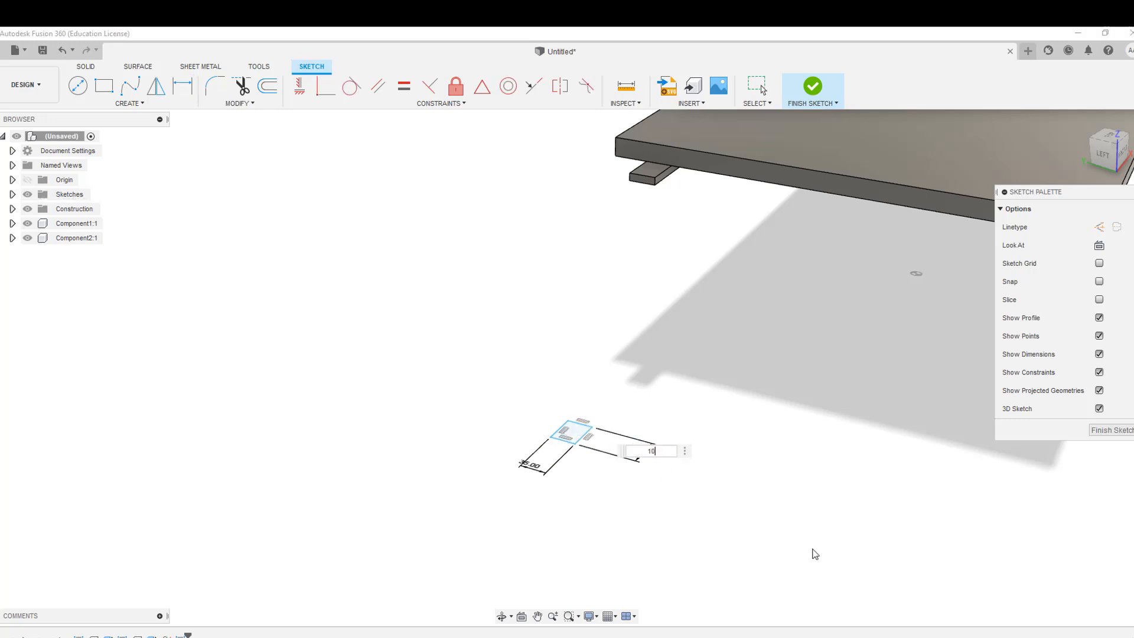
key(Return)
scroll(619, 331, up, 1)
scroll(779, 303, down, 2)
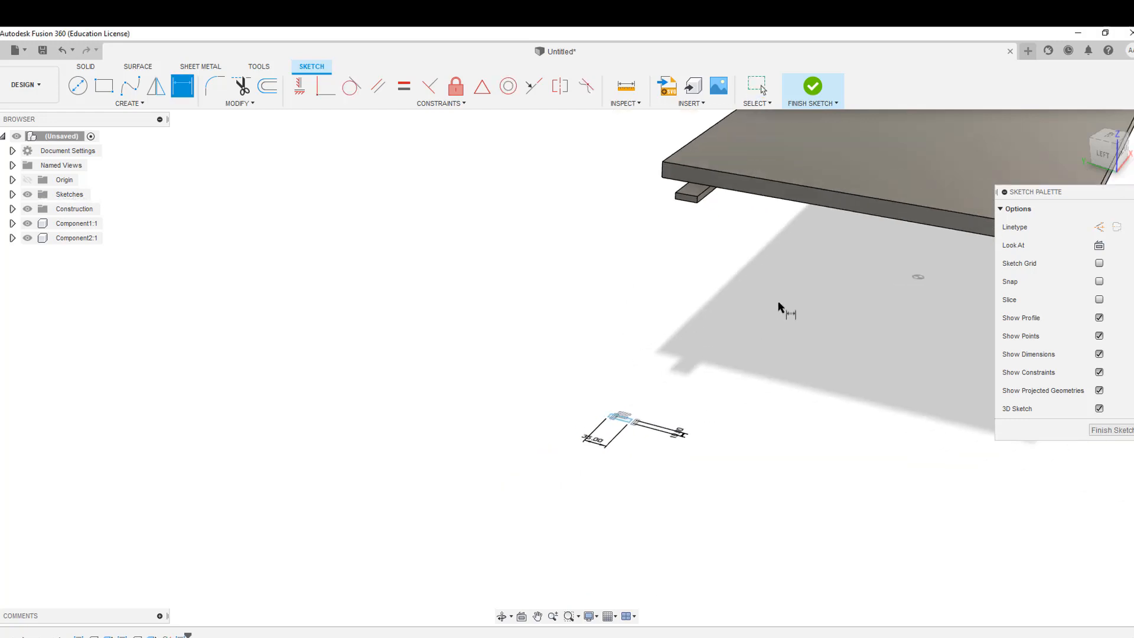
- Examine the small rectangle's position relative to the bar's protruding end, in angled views and from directly above
drag(1111, 142, 1070, 182)
middle_drag(749, 332, 632, 274)
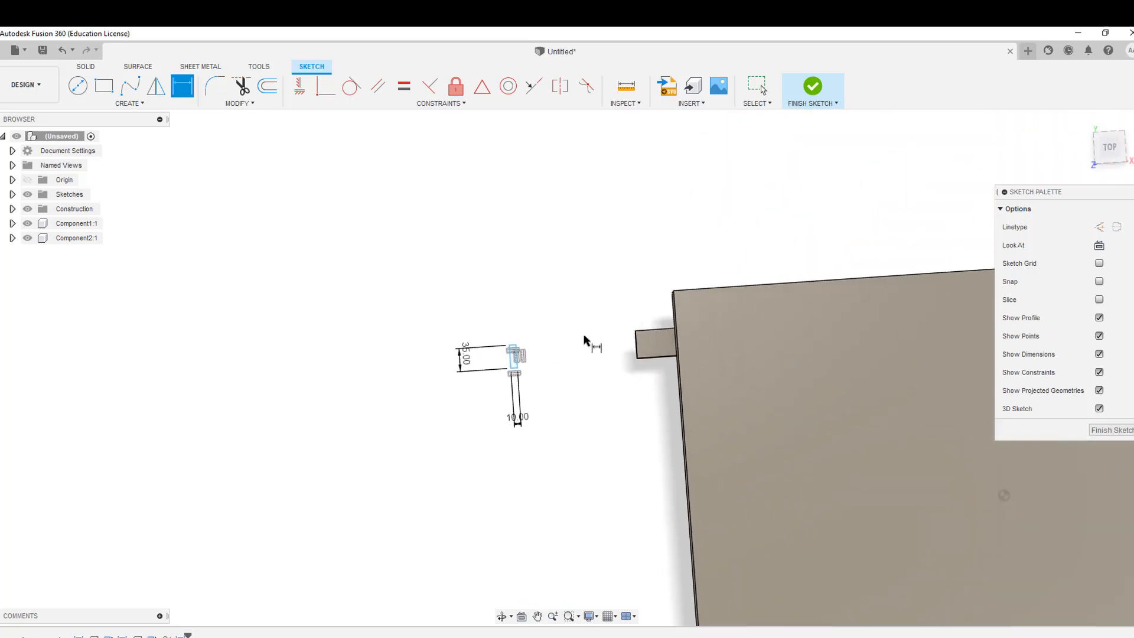
click(512, 362)
scroll(639, 353, up, 2)
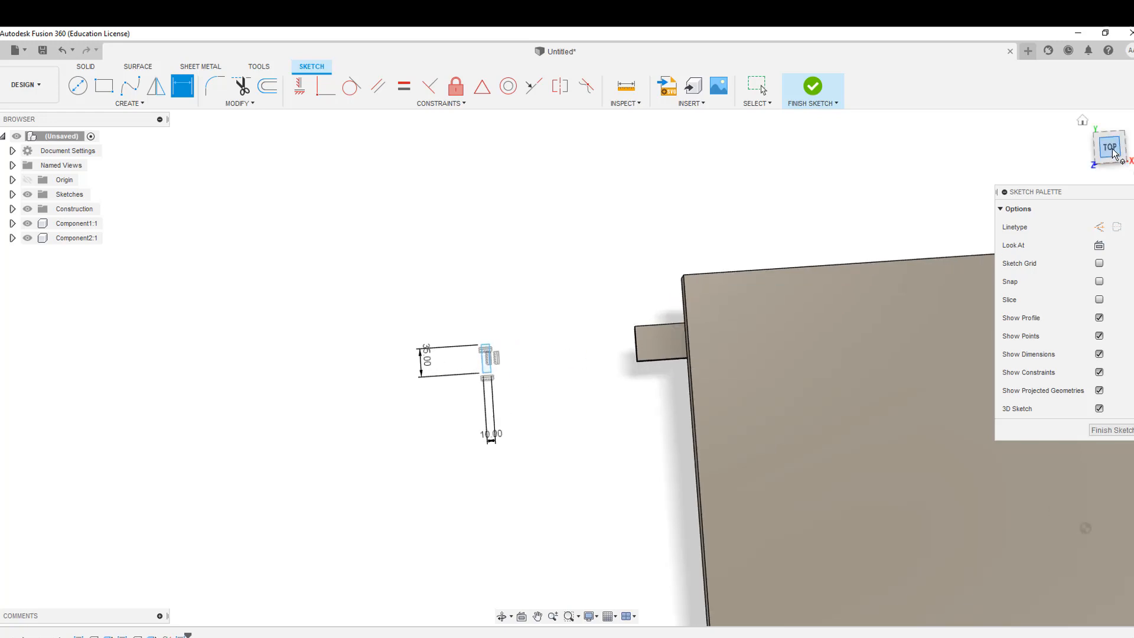
drag(1110, 150, 1119, 141)
drag(1106, 448, 1128, 331)
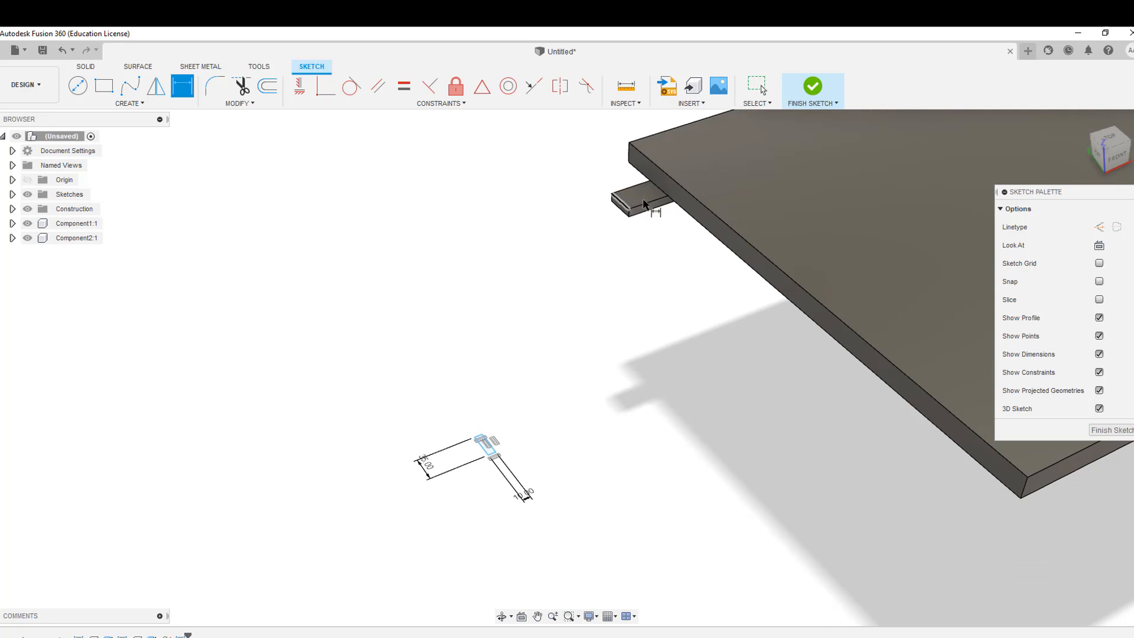
scroll(629, 212, up, 3)
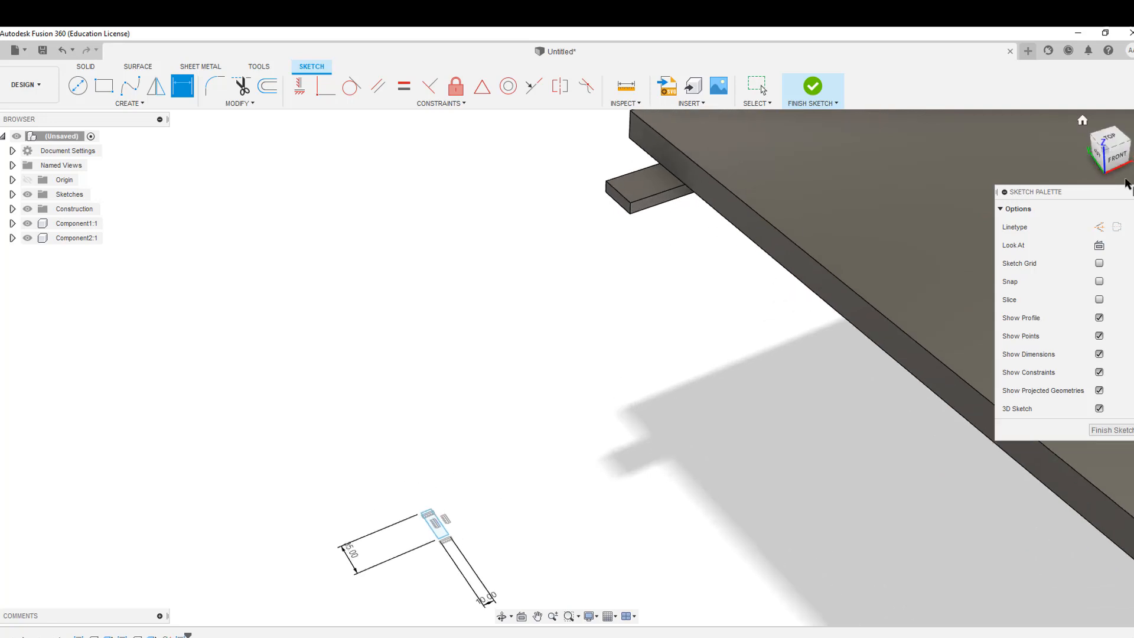
drag(1111, 154, 1105, 168)
click(1110, 147)
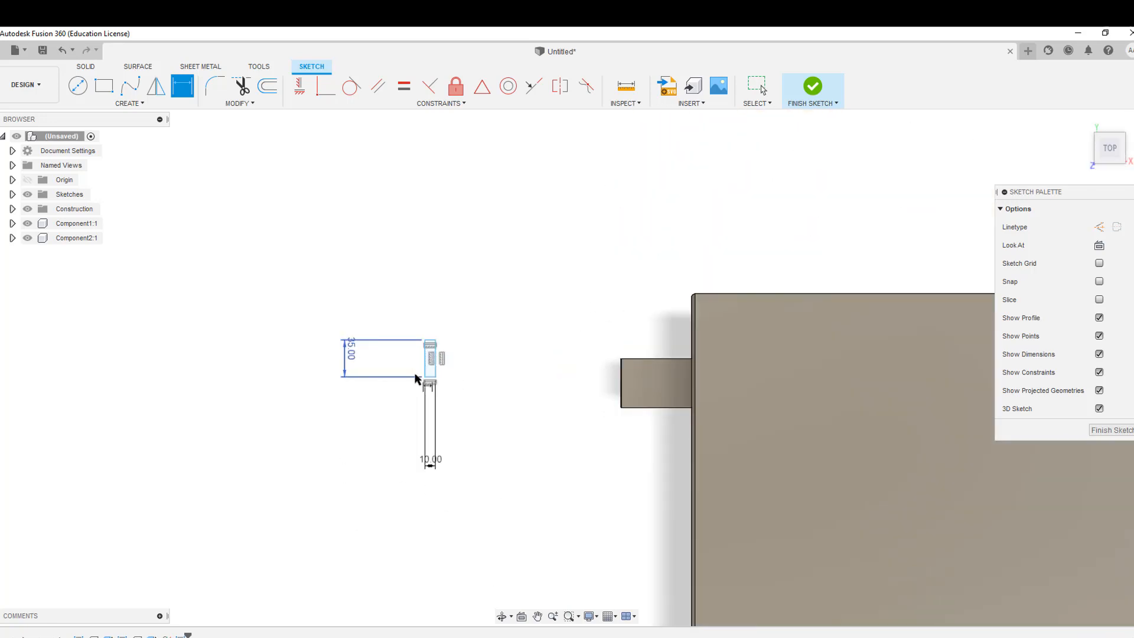
scroll(525, 381, down, 2)
scroll(543, 379, down, 2)
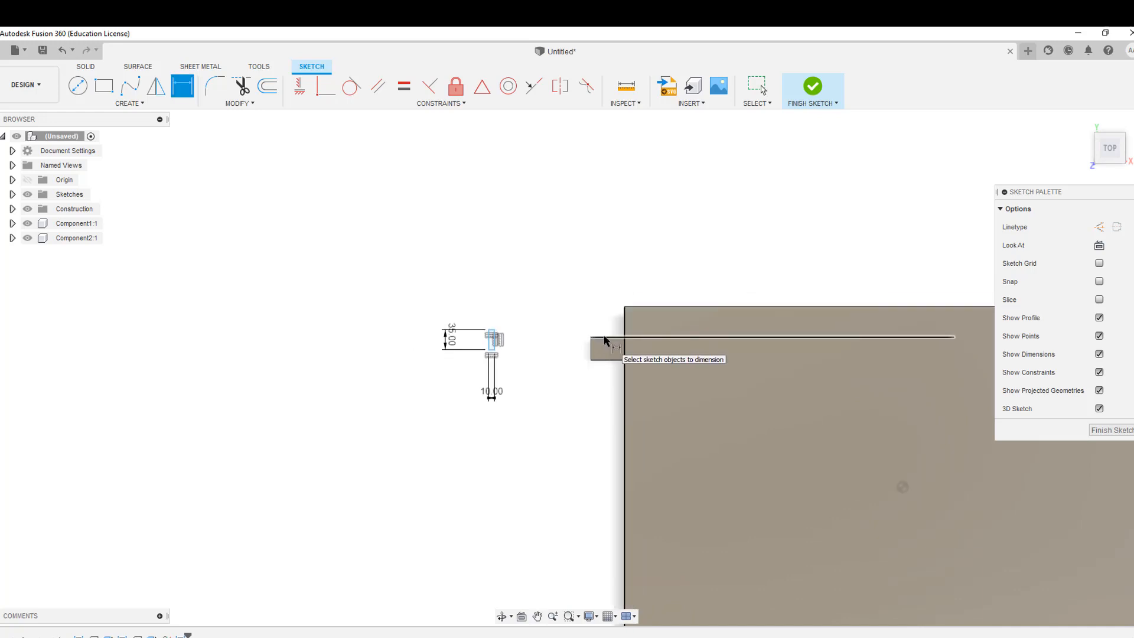
key(Escape)
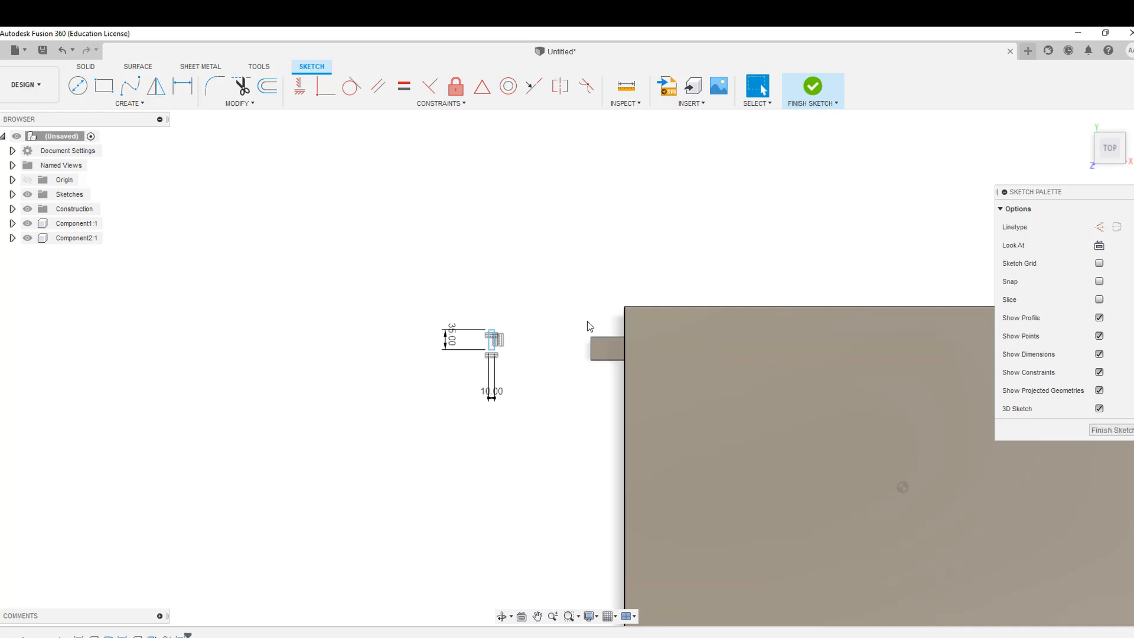
- Project the bar's two long edges onto the offset-plane sketch, keeping the projection linked
click(603, 337)
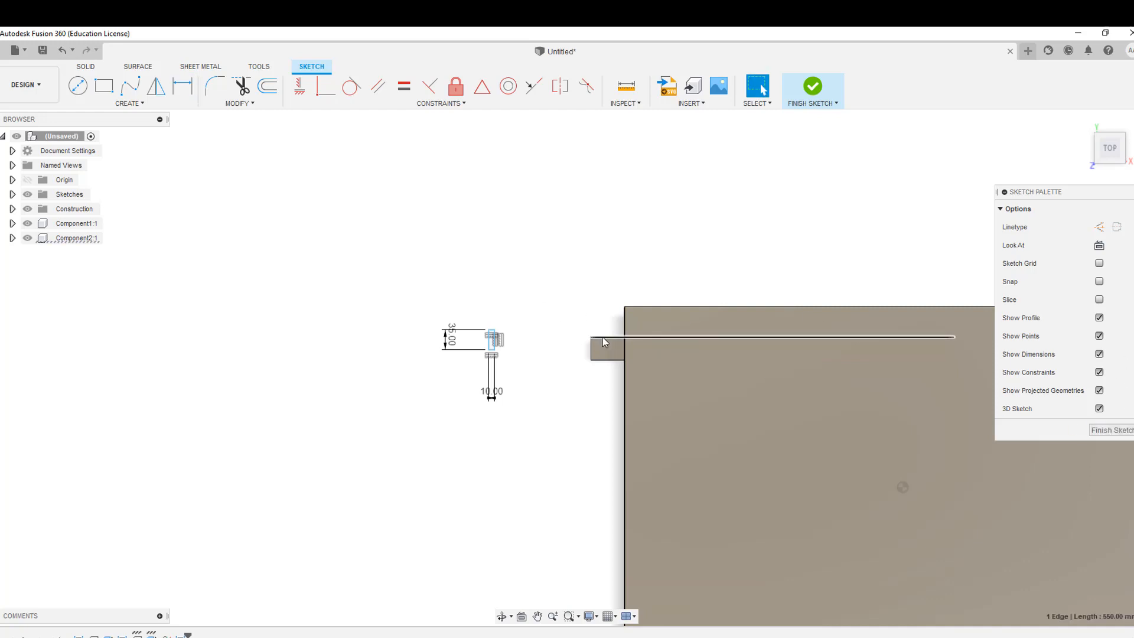
key(p)
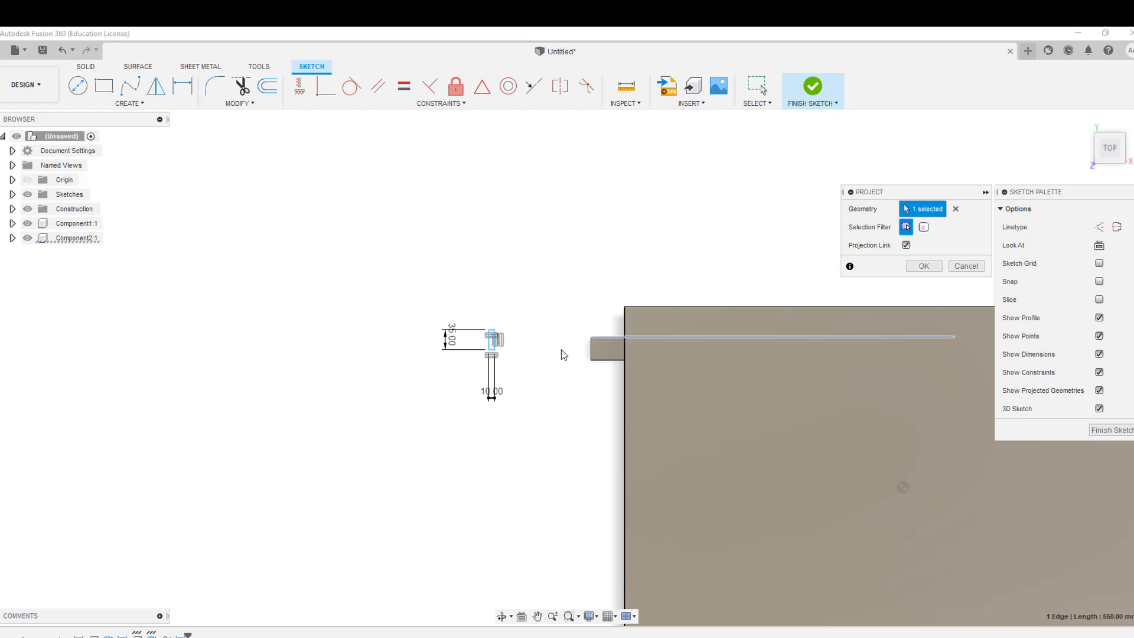
click(604, 361)
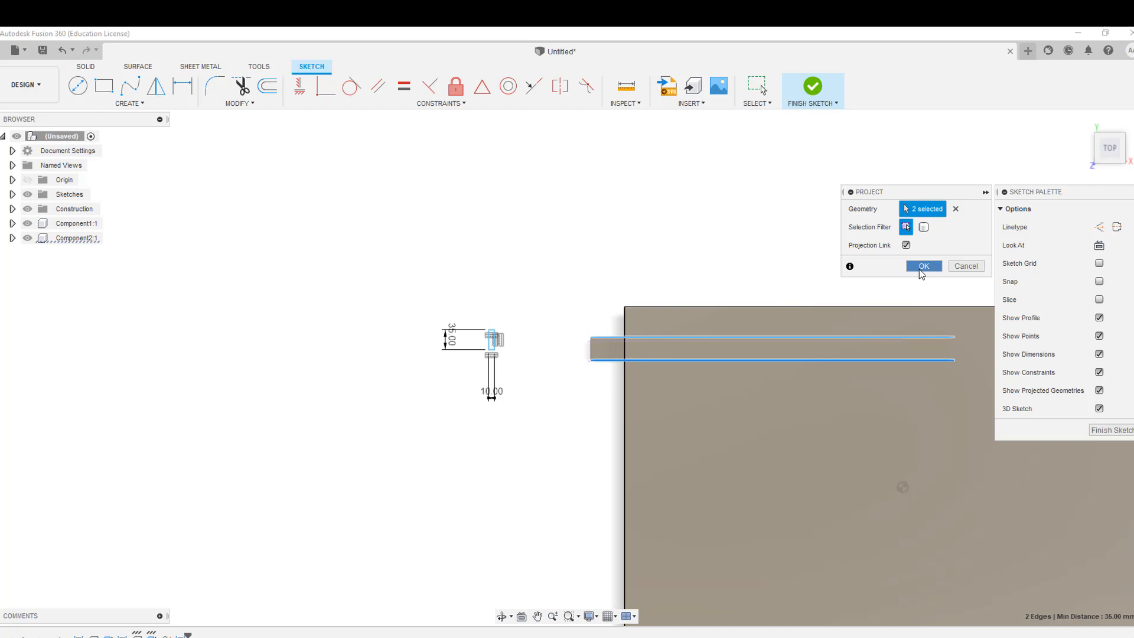
click(922, 267)
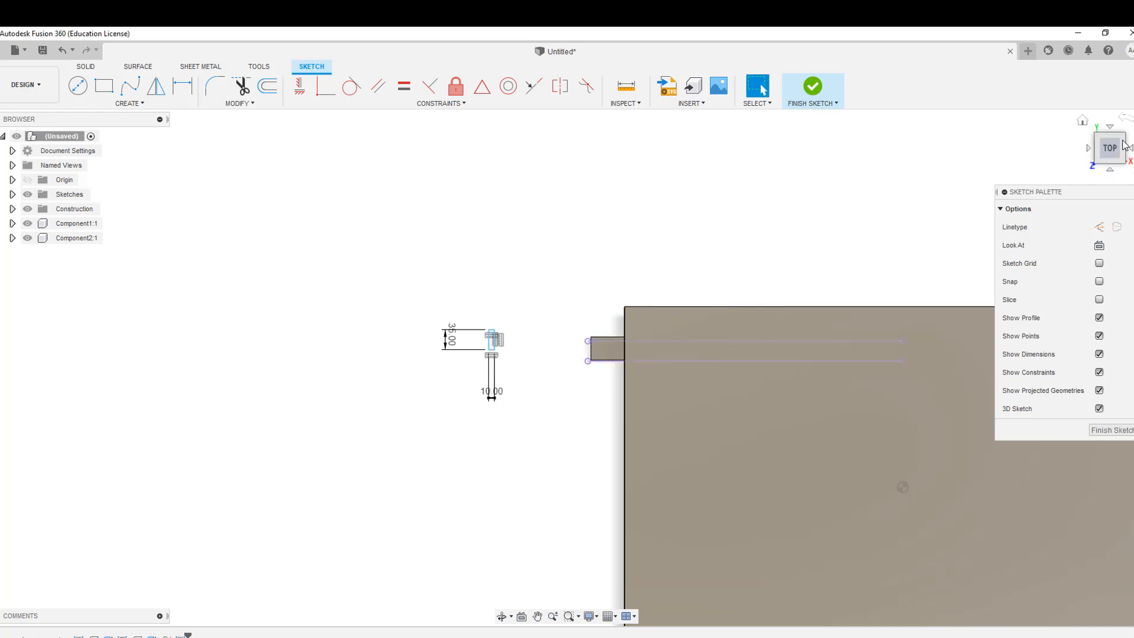
shift+middle_drag(567, 368, 594, 343)
mouse_move(922, 376)
shift+middle_down()
mouse_move(814, 354)
mouse_move(922, 336)
mouse_move(923, 368)
shift+middle_up()
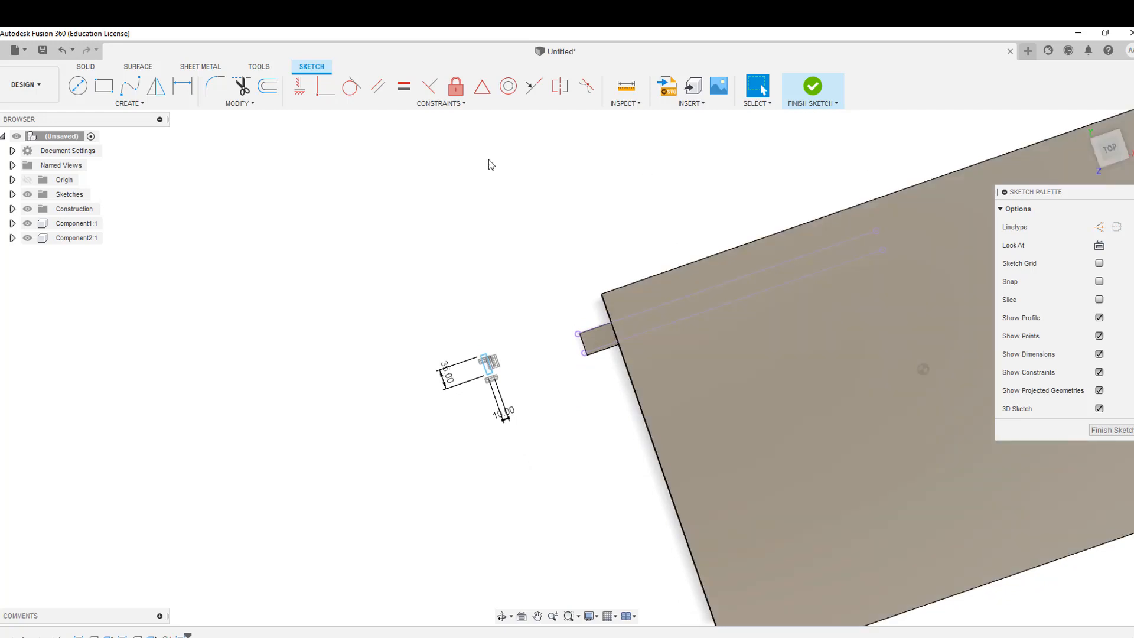
click(184, 98)
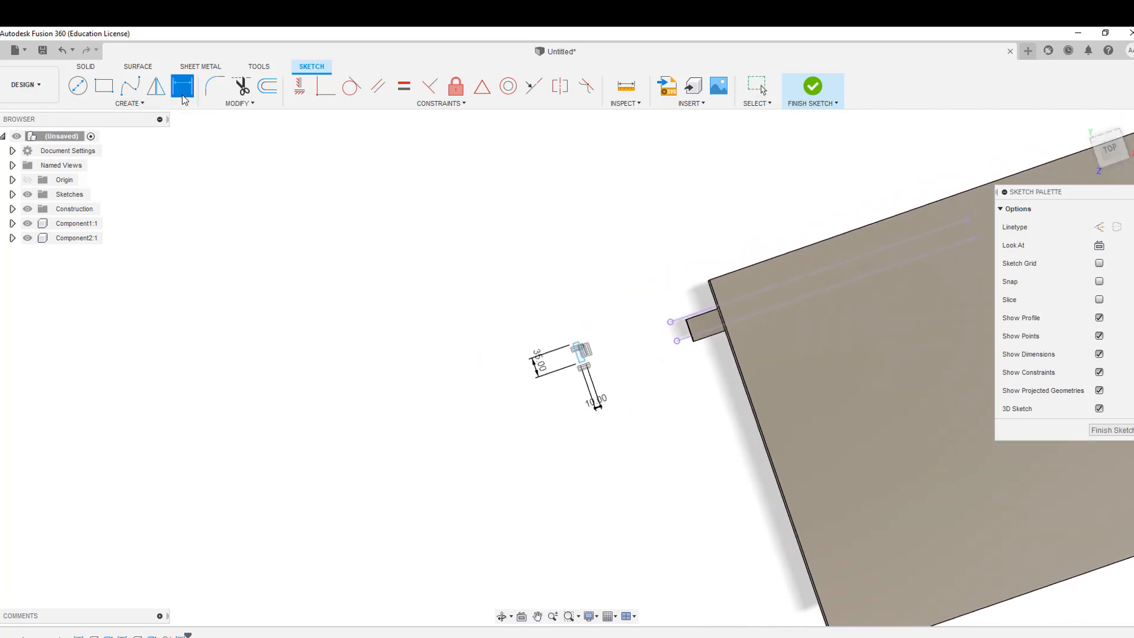
click(581, 347)
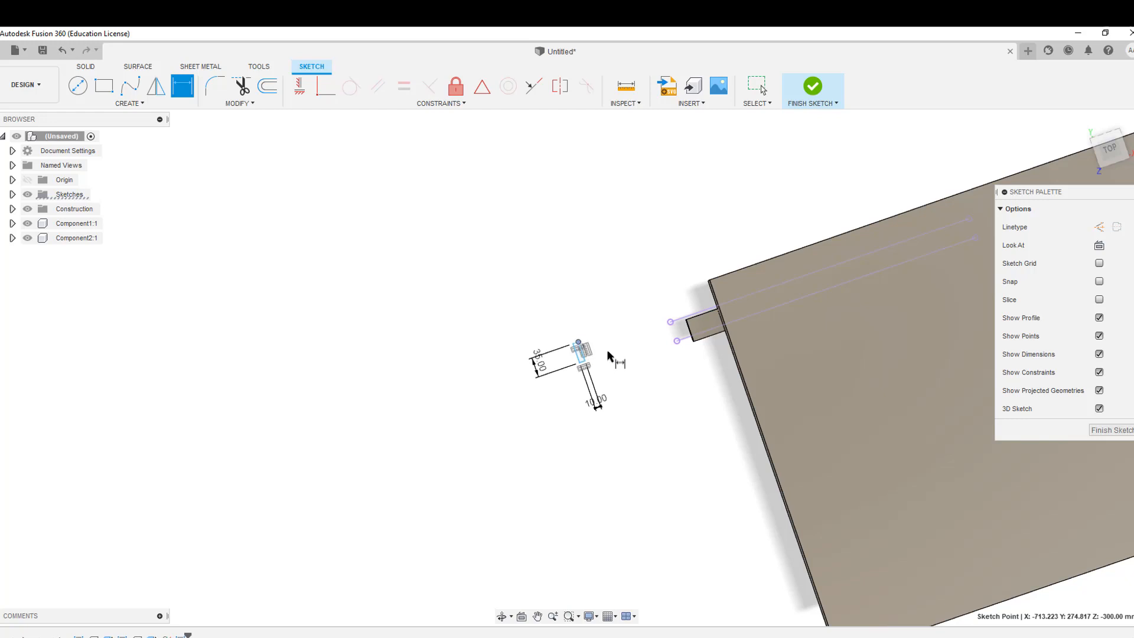
click(678, 343)
click(682, 346)
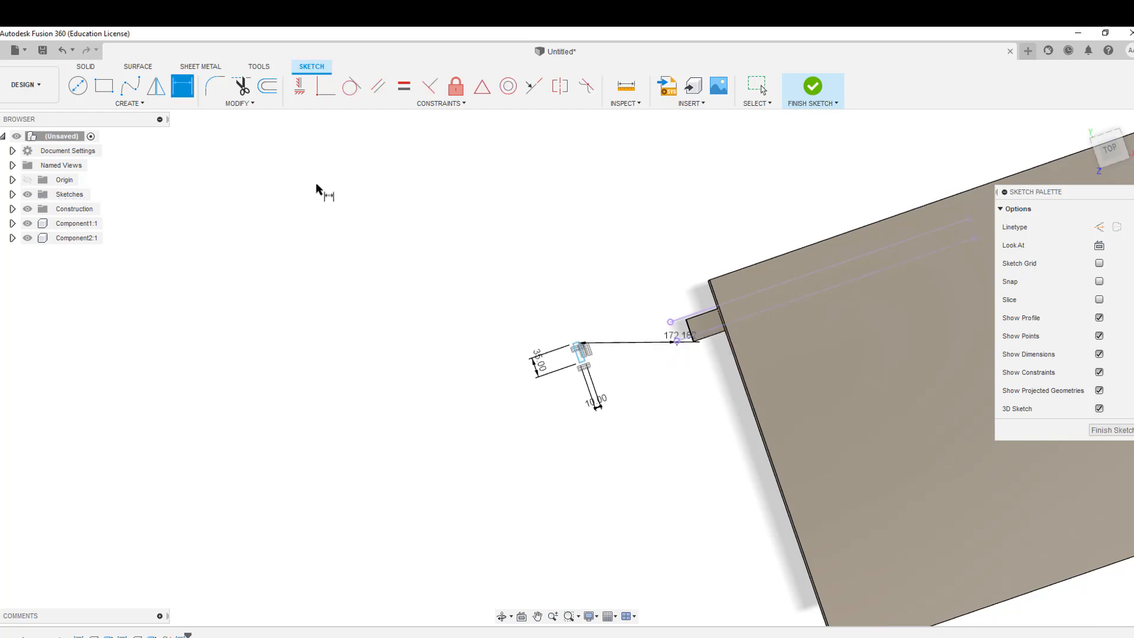
key(Escape)
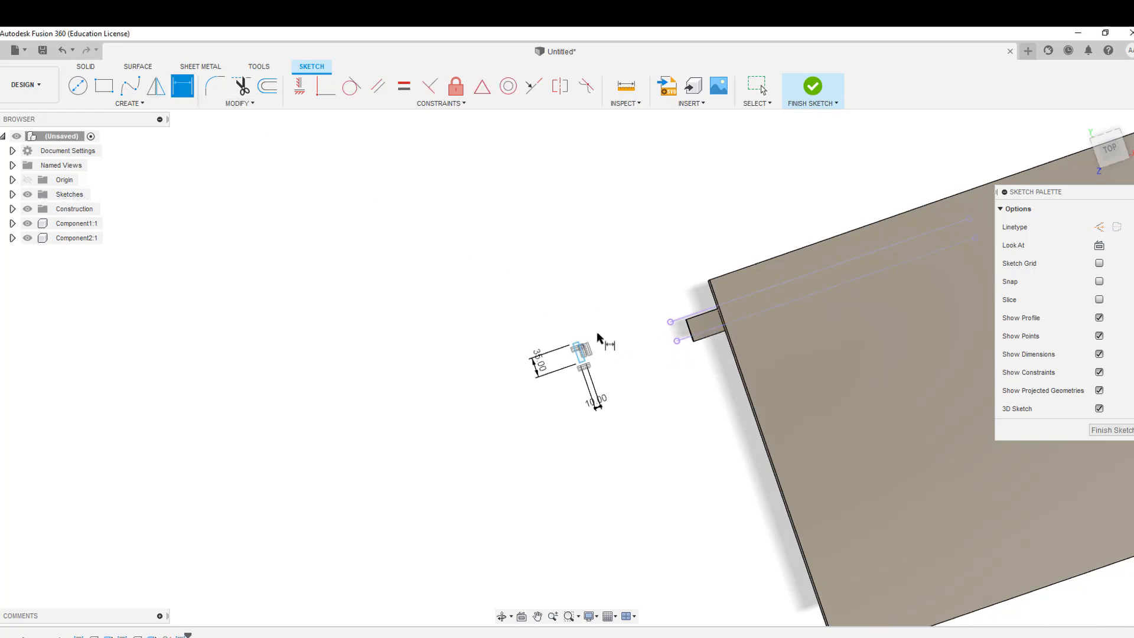
- Dimension the distance along the bar's direction from the rectangle's corner to the projected bar edge's endpoint, setting it to 150 mm
click(676, 341)
click(580, 346)
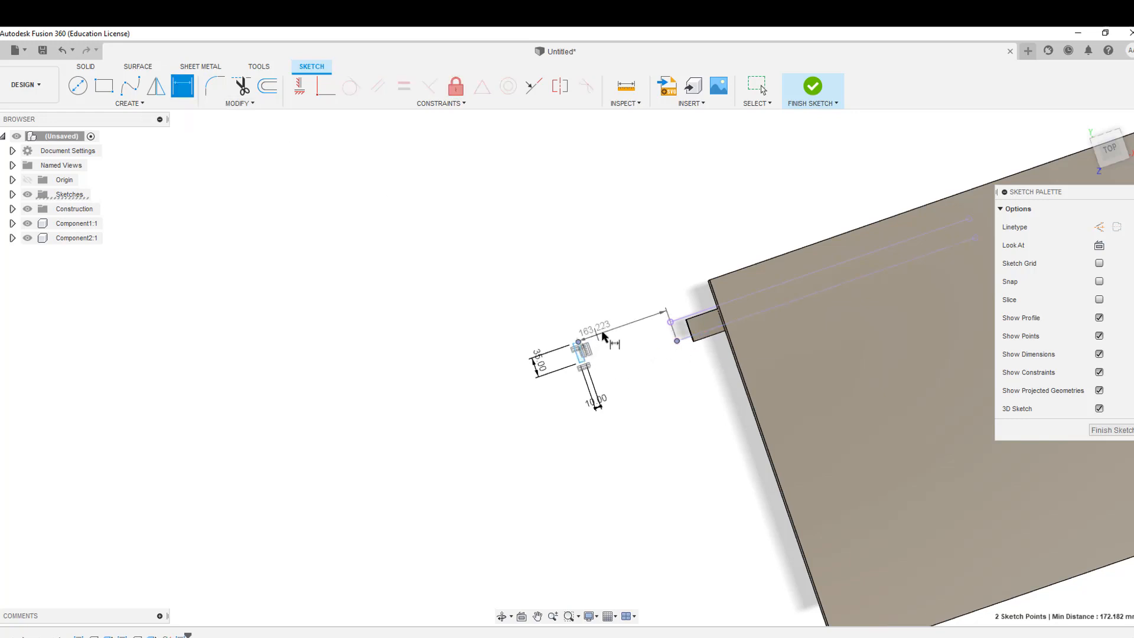
click(617, 298)
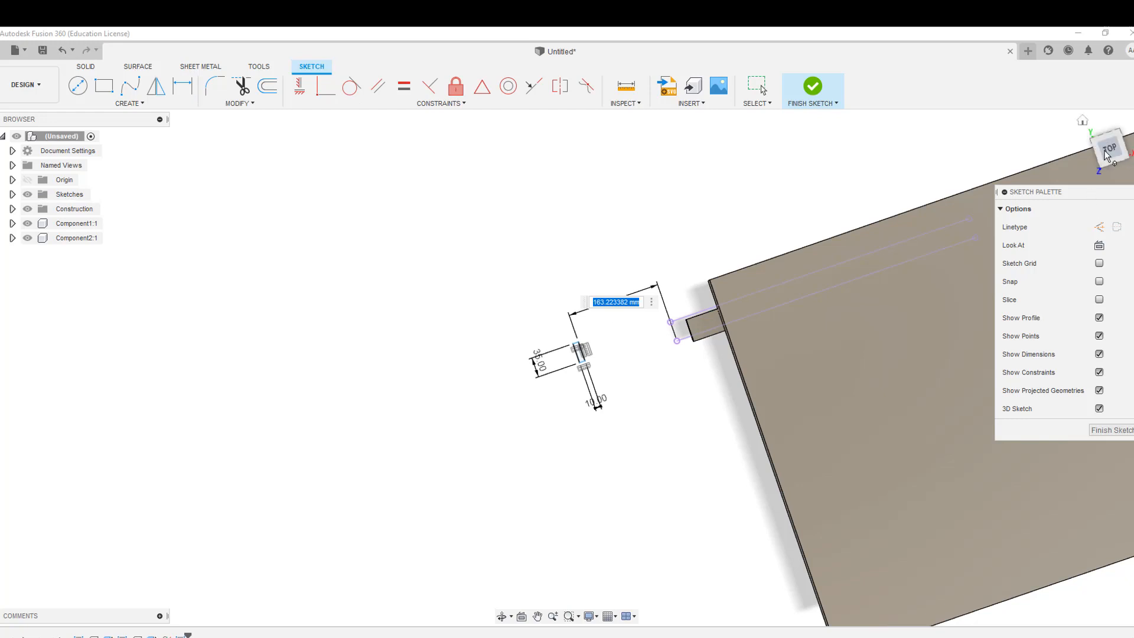
mouse_move(1105, 151)
mouse_down()
mouse_move(1124, 101)
mouse_move(1094, 107)
mouse_move(1080, 145)
mouse_up()
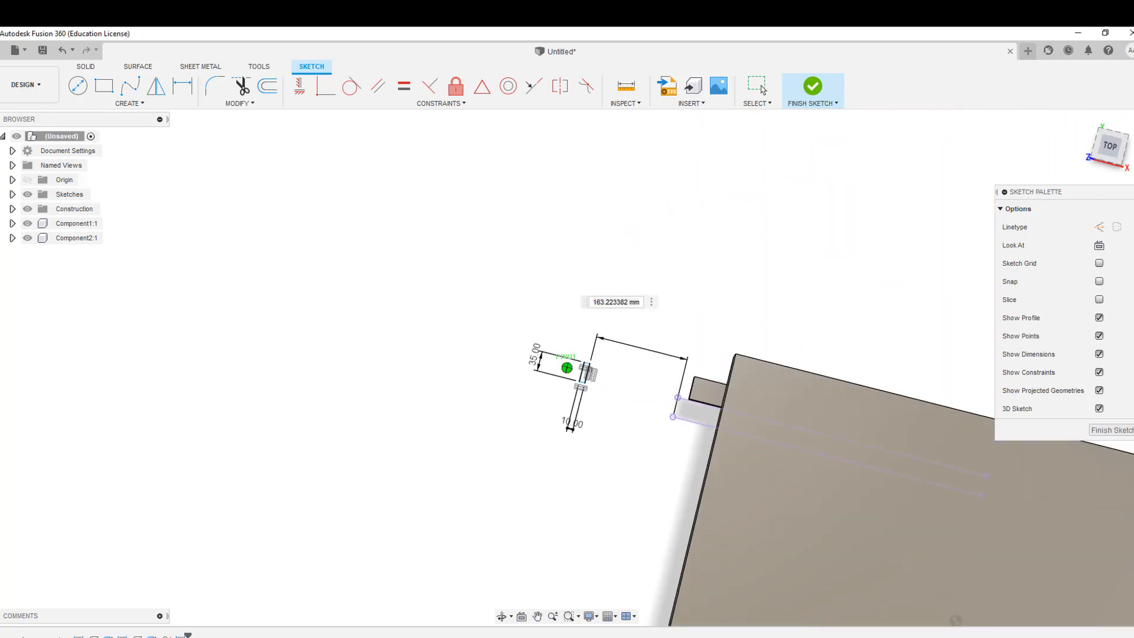
shift+middle_drag(584, 309, 585, 312)
click(614, 303)
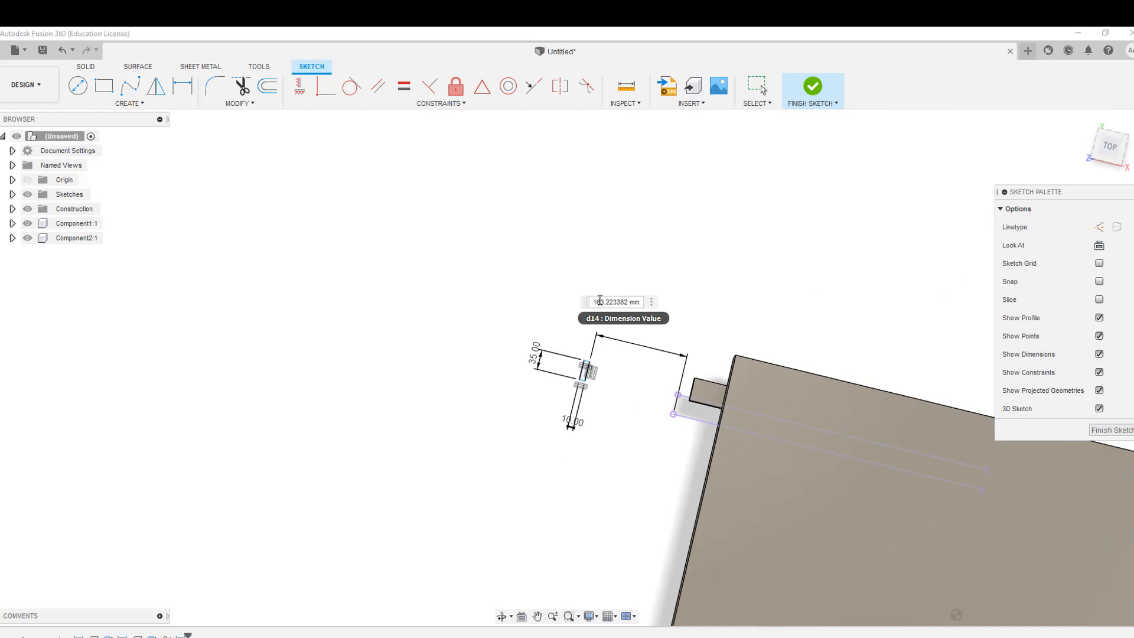
drag(630, 301, 583, 303)
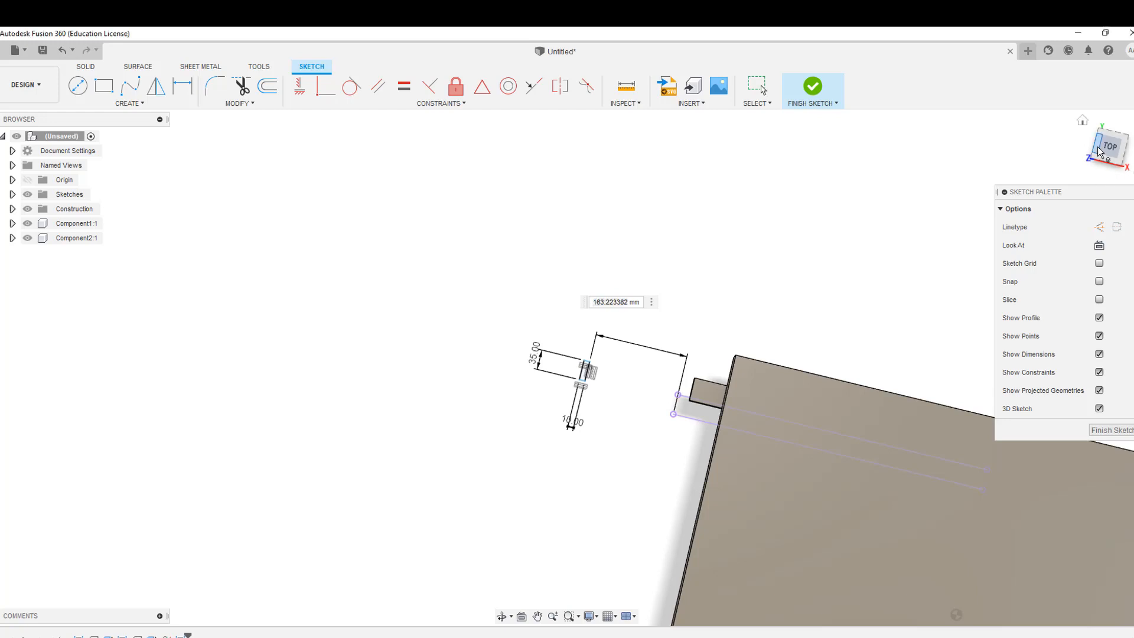
mouse_move(1109, 148)
mouse_down()
mouse_move(1117, 179)
mouse_move(1133, 121)
mouse_move(1133, 155)
mouse_move(1133, 126)
mouse_move(1118, 108)
mouse_move(1116, 148)
mouse_up()
drag(605, 302, 577, 302)
text(150)
key(Return)
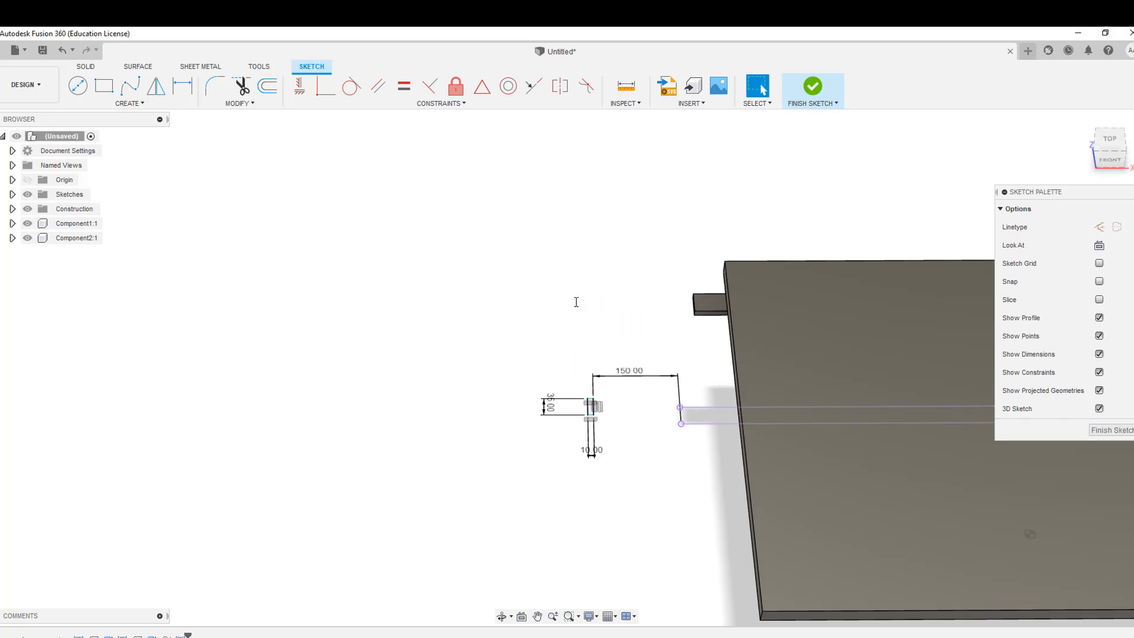
- Dimension the distance across the bar's direction from the small rectangle's inner corner to the sketch origin, setting it to 220 mm
drag(1102, 148, 1111, 151)
scroll(567, 338, up, 5)
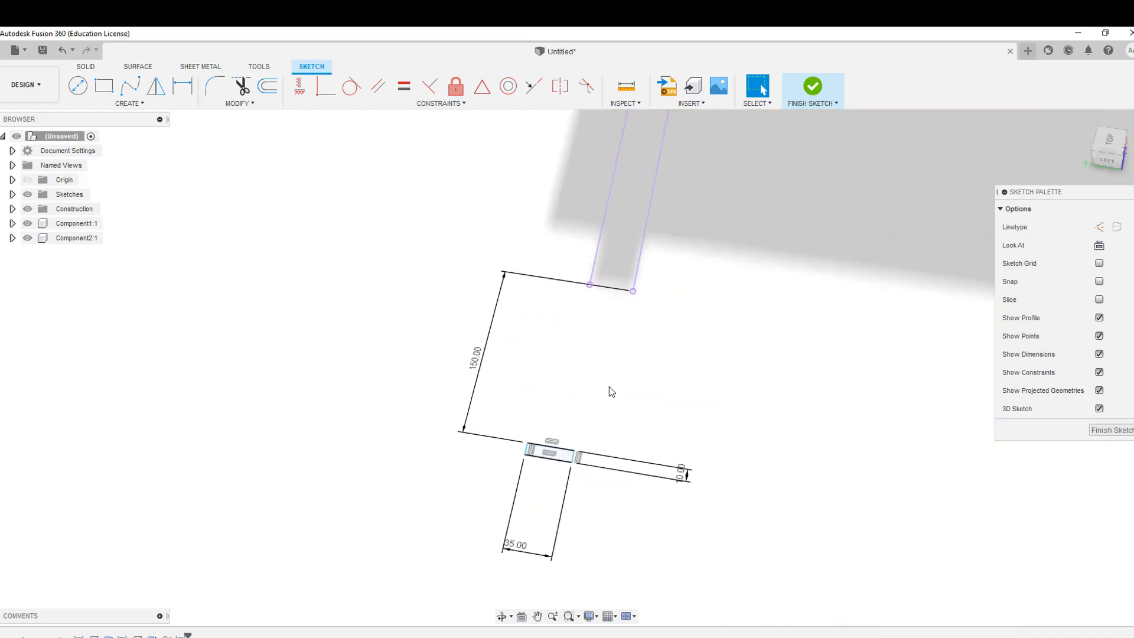
scroll(643, 293, down, 5)
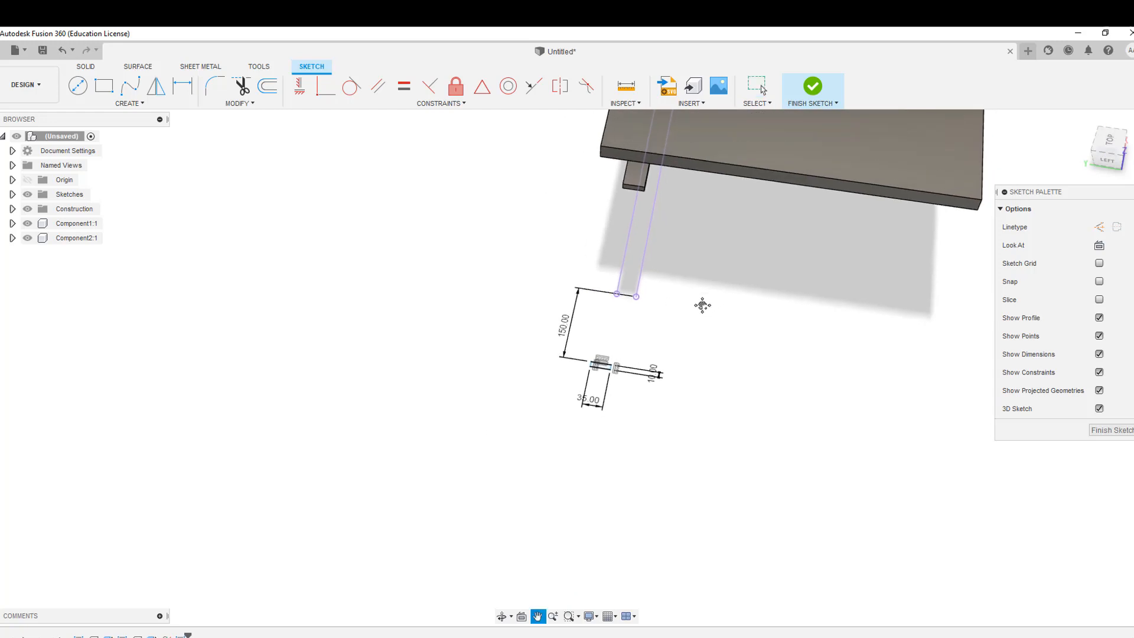
drag(1111, 155, 1050, 152)
mouse_move(1009, 532)
shift+middle_down()
mouse_move(1026, 534)
mouse_move(936, 483)
shift+middle_up()
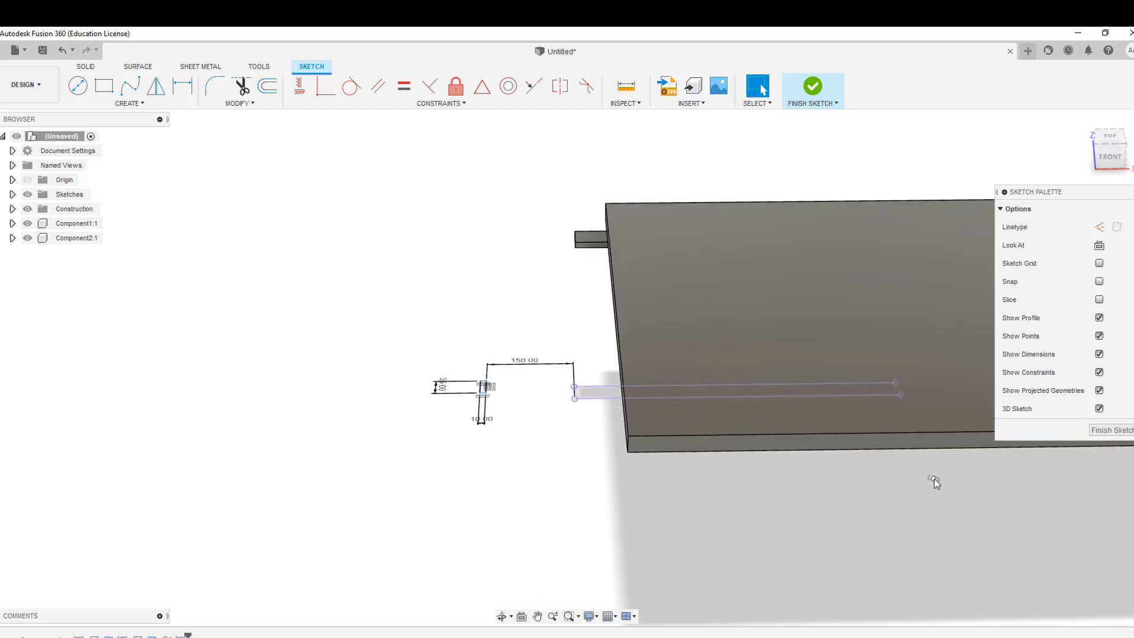
click(183, 86)
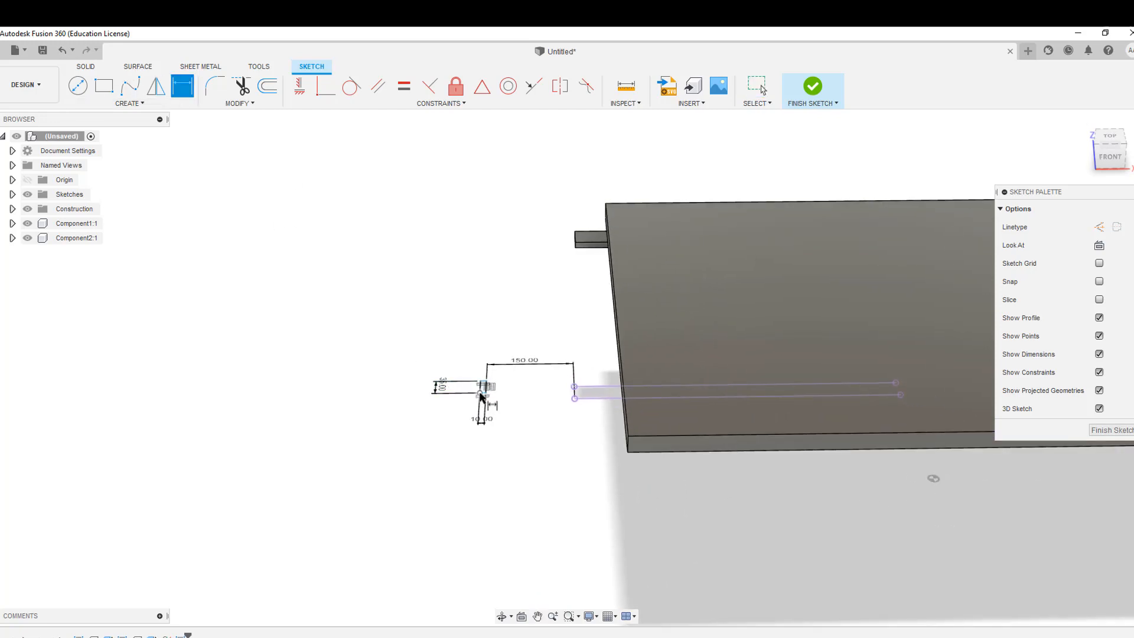
click(484, 393)
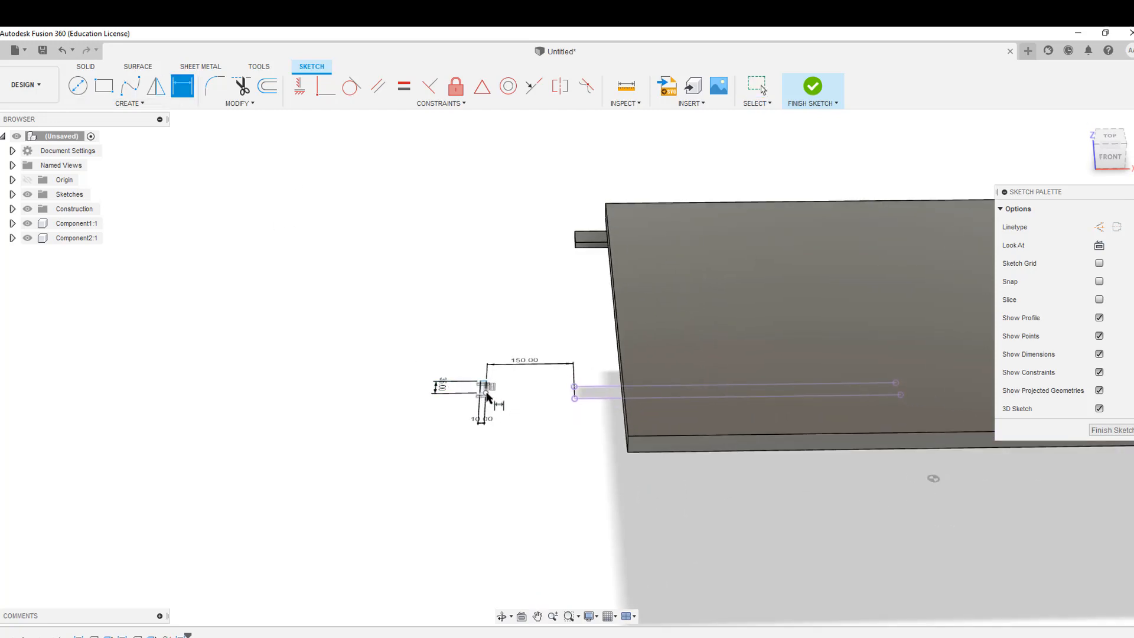
click(933, 479)
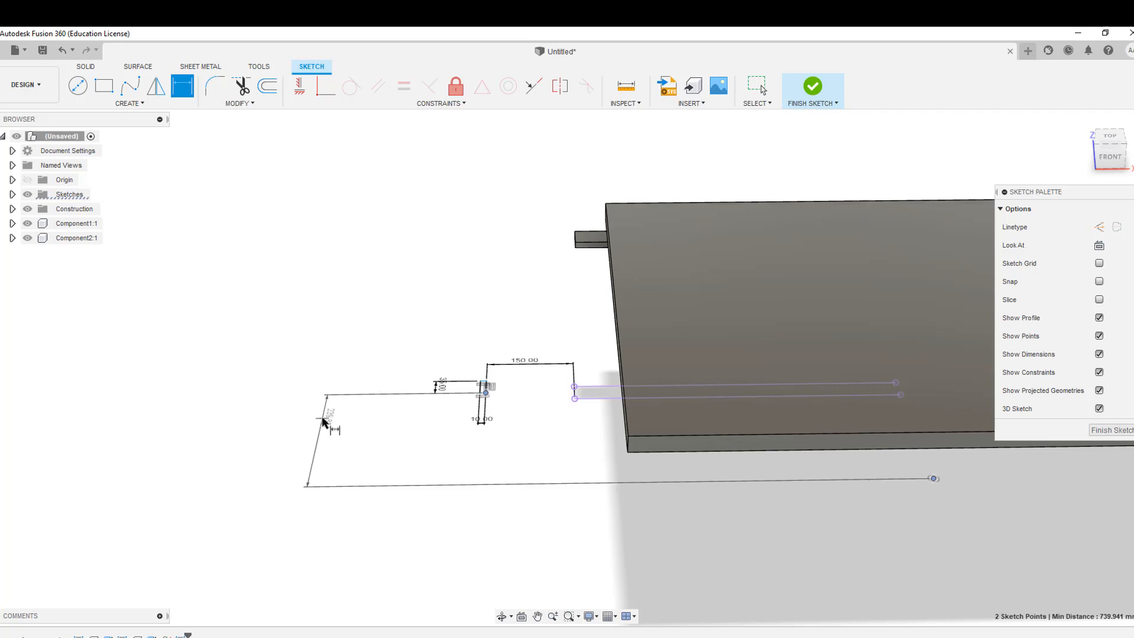
click(325, 424)
mouse_move(1104, 151)
mouse_down()
mouse_move(1133, 156)
mouse_move(1113, 152)
mouse_up()
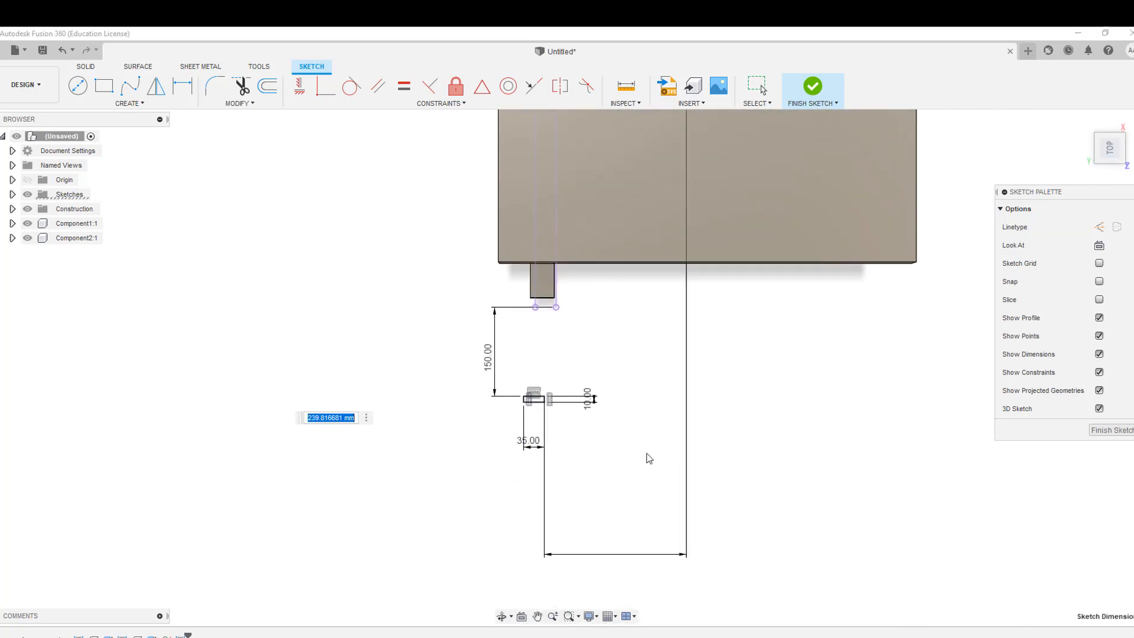
text(220)
key(Return)
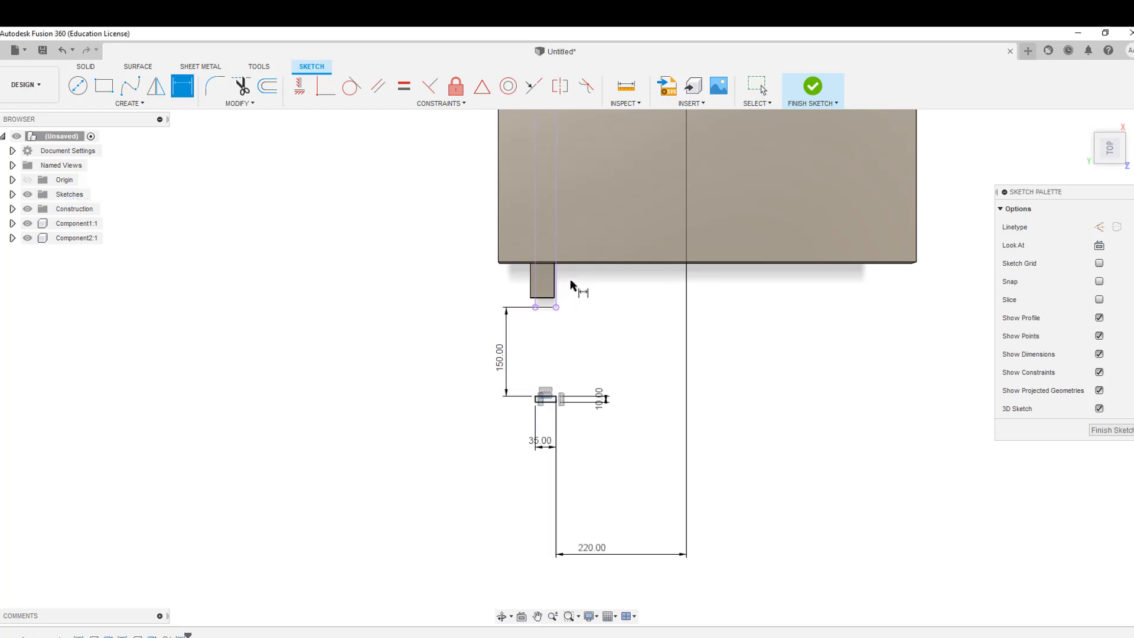
middle_drag(570, 283, 551, 507)
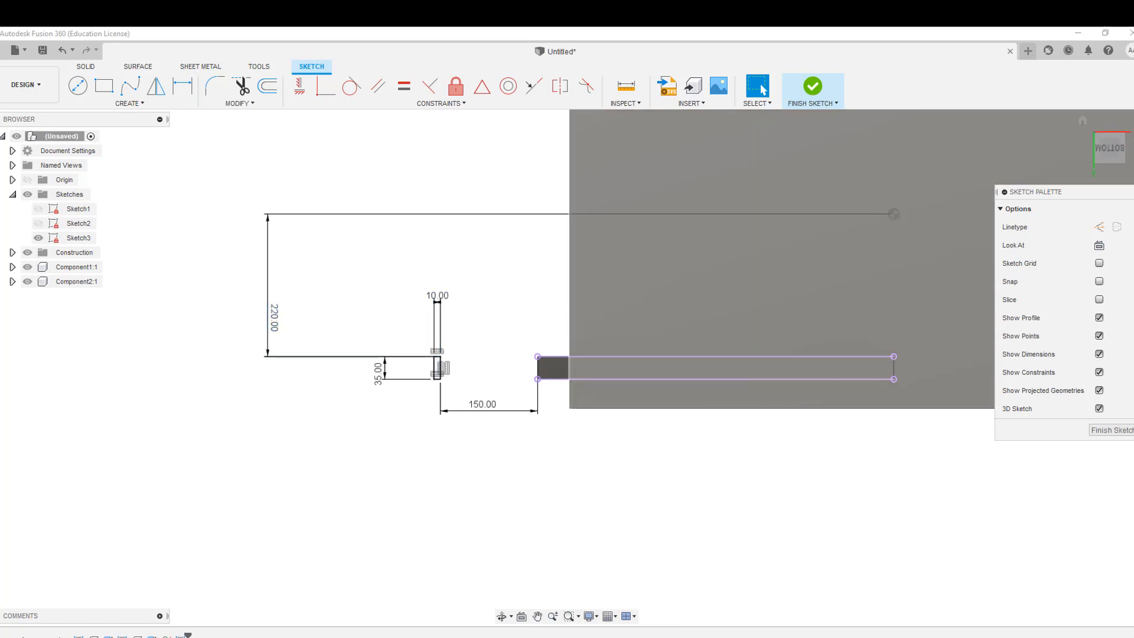
- Examine the rectangle's alignment with the bar and its projected edges, from below, at an angle and from above
mouse_move(1115, 160)
mouse_down()
mouse_move(1132, 117)
mouse_move(1129, 140)
mouse_move(1100, 135)
mouse_up()
middle_drag(892, 433, 822, 390)
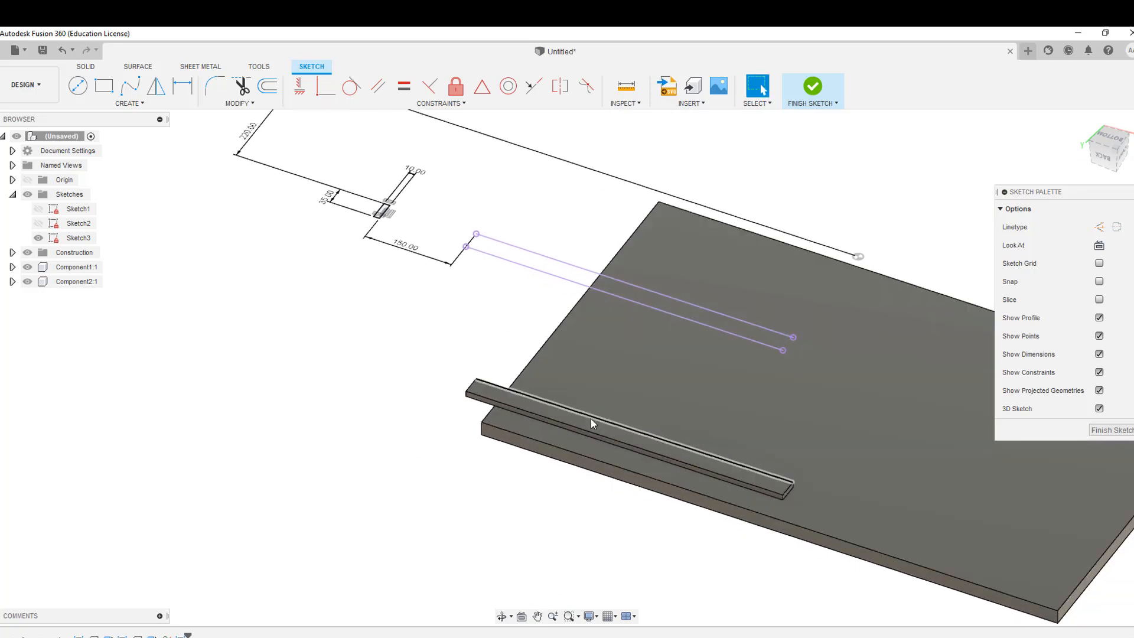
click(592, 418)
click(410, 336)
middle_drag(425, 258, 507, 353)
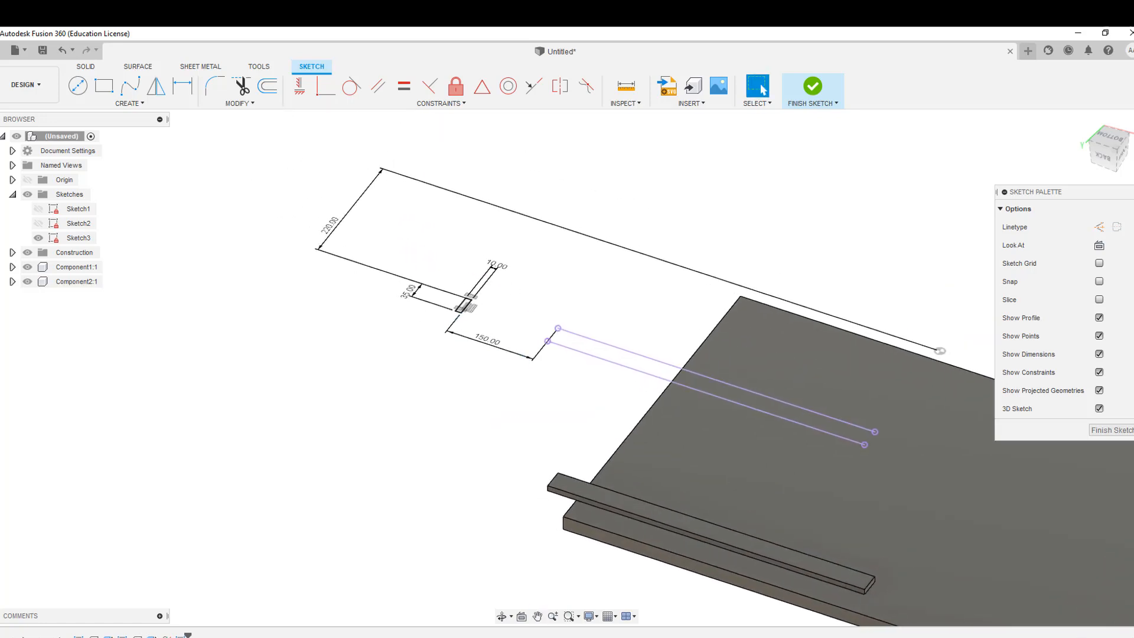
drag(1109, 134, 965, 203)
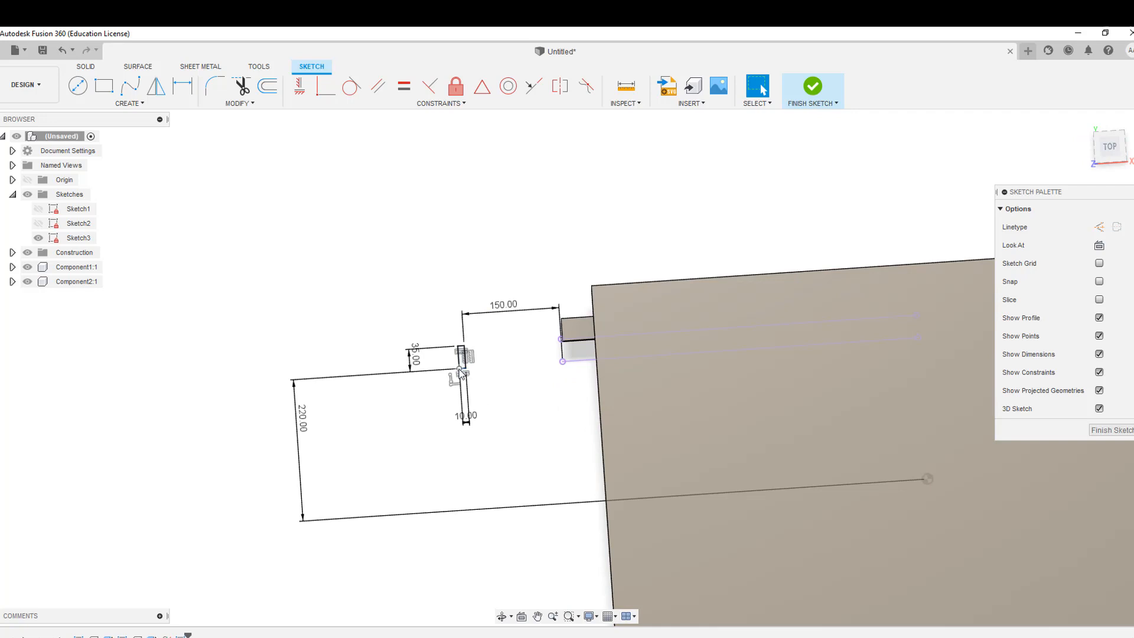
scroll(467, 372, up, 3)
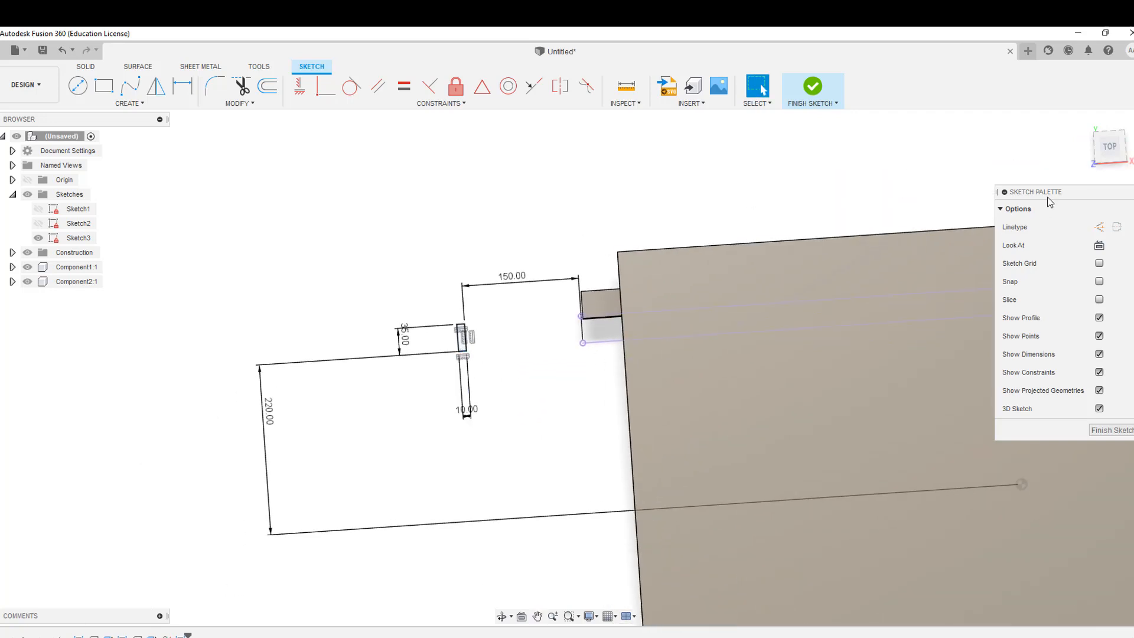
mouse_move(1109, 146)
mouse_down()
mouse_move(1090, 179)
mouse_move(1128, 135)
mouse_move(1112, 147)
mouse_move(1116, 177)
mouse_up()
- Finish the offset-plane sketch, keeping the rectangle shown in the model
click(1112, 430)
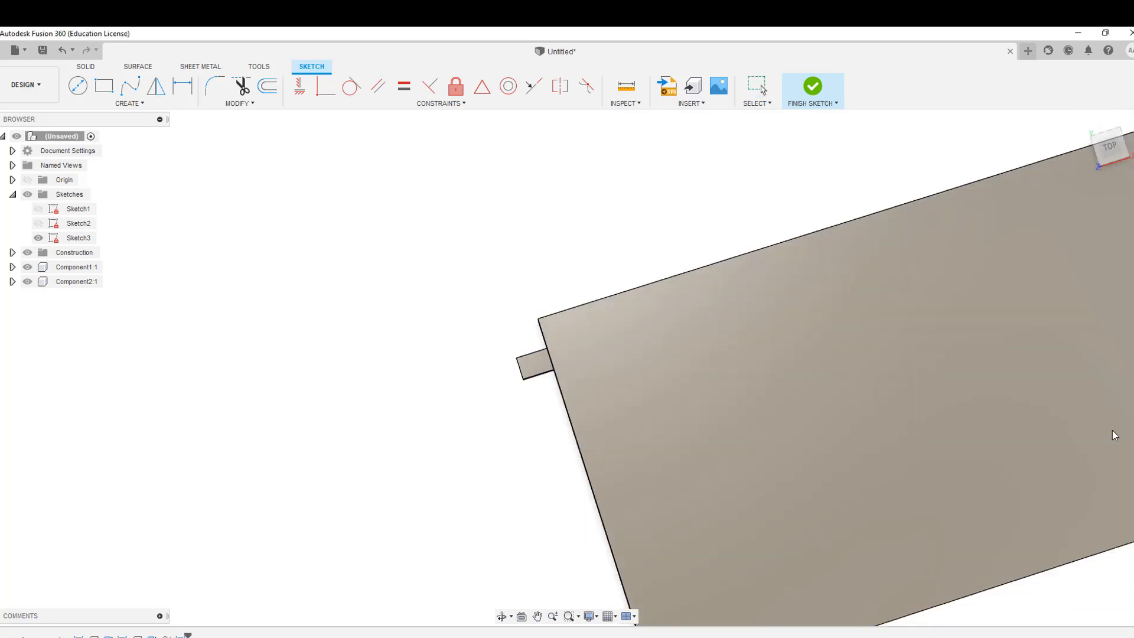
middle_drag(524, 485, 585, 429)
click(38, 237)
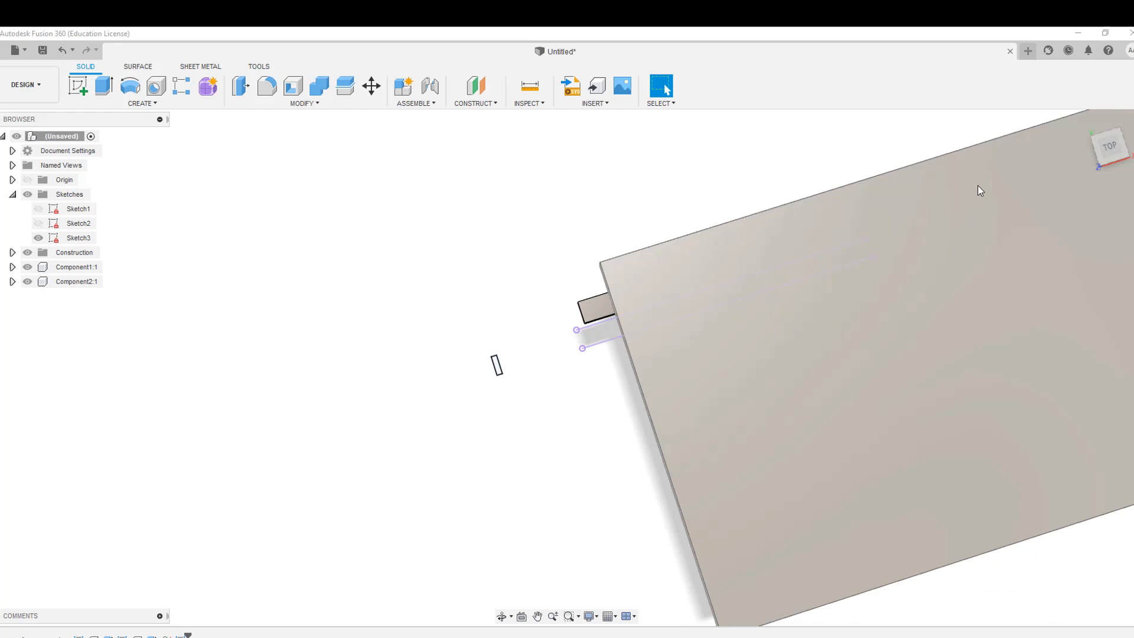
- Loft from the bar's protruding end face to the rectangle on the offset plane, using the Join operation to form a sloped leg
drag(1116, 154, 1130, 104)
mouse_move(729, 314)
middle_down()
mouse_move(674, 255)
mouse_move(620, 242)
middle_up()
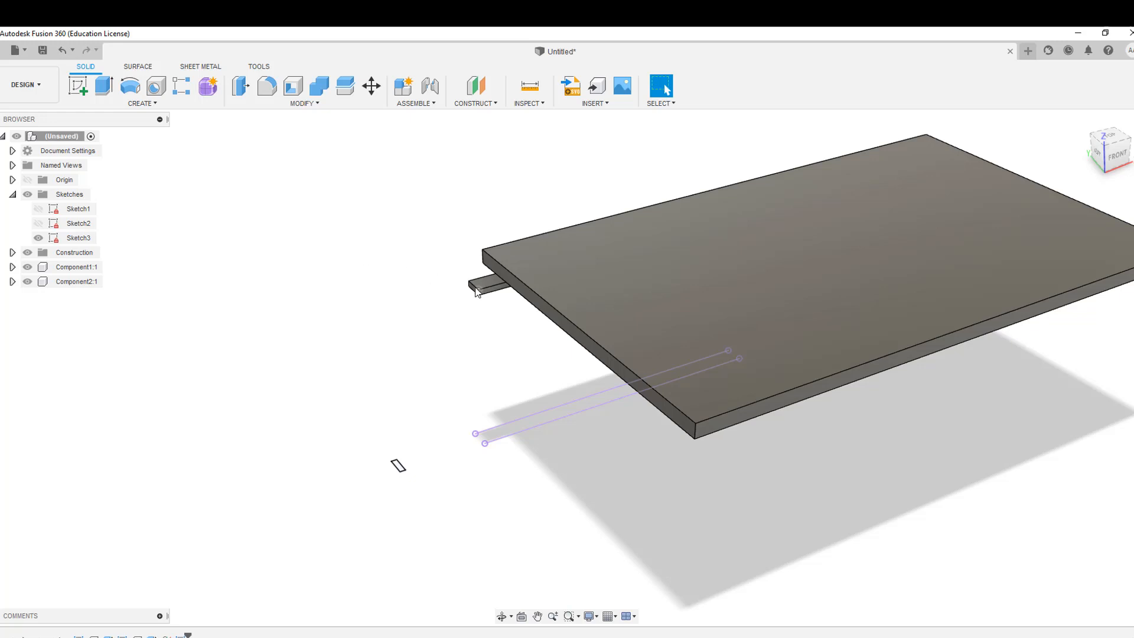
scroll(473, 289, up, 3)
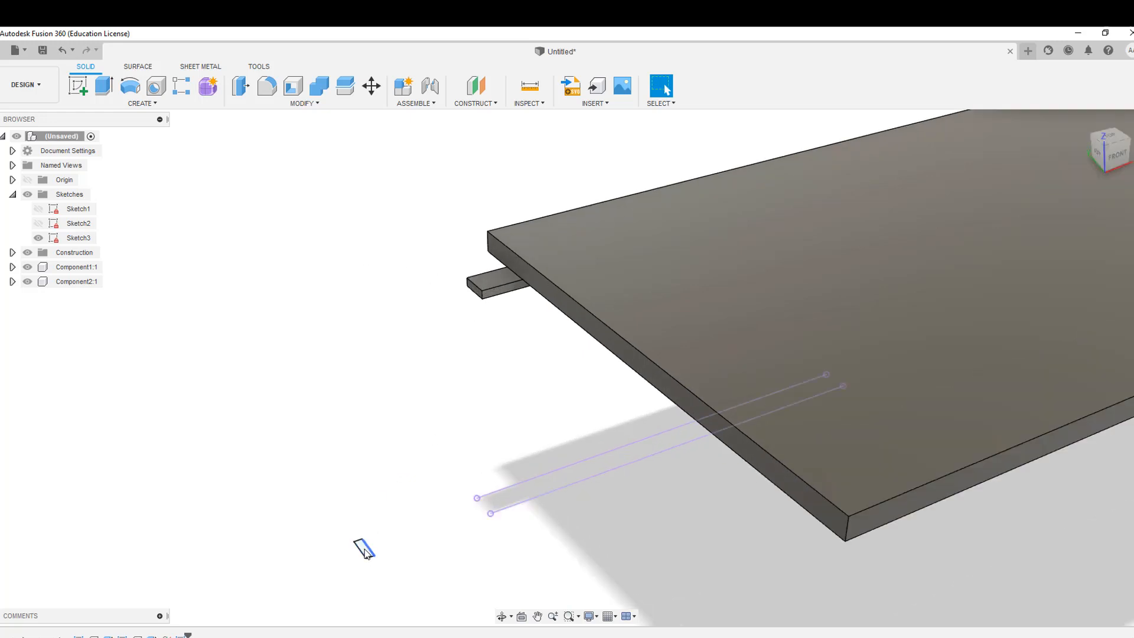
click(125, 104)
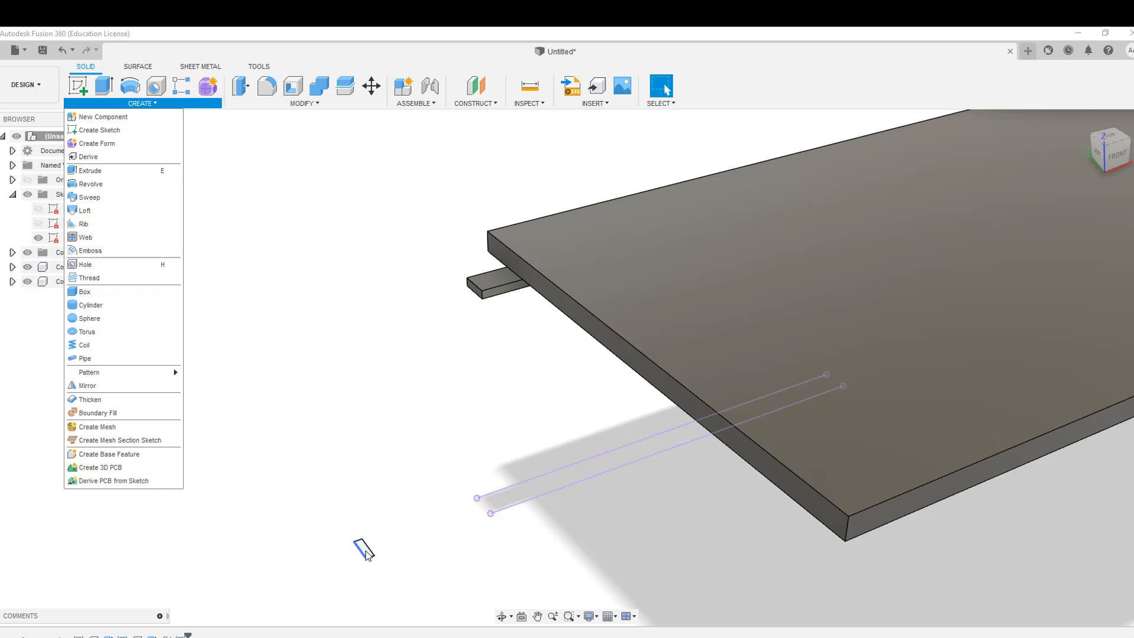
middle_drag(385, 548, 417, 507)
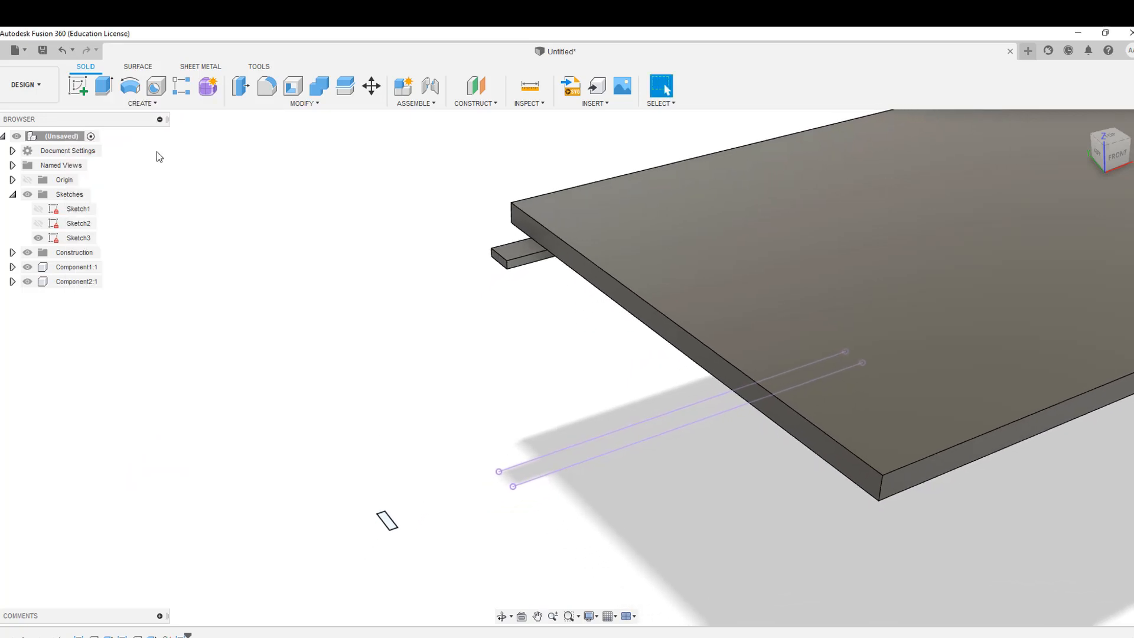
click(126, 105)
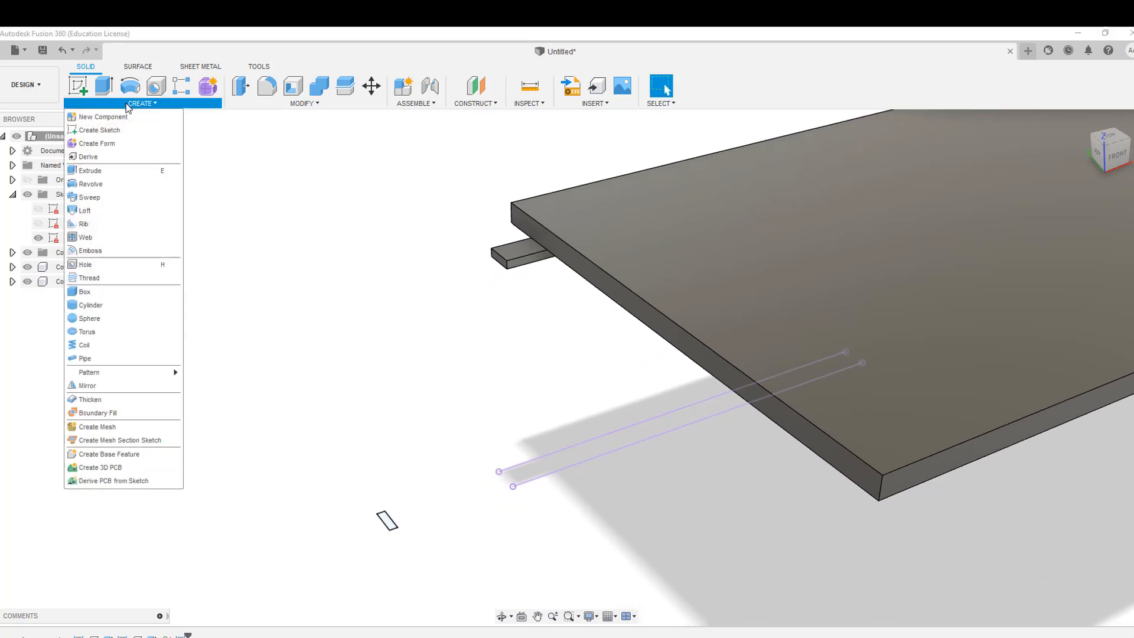
click(105, 210)
middle_drag(463, 301, 552, 299)
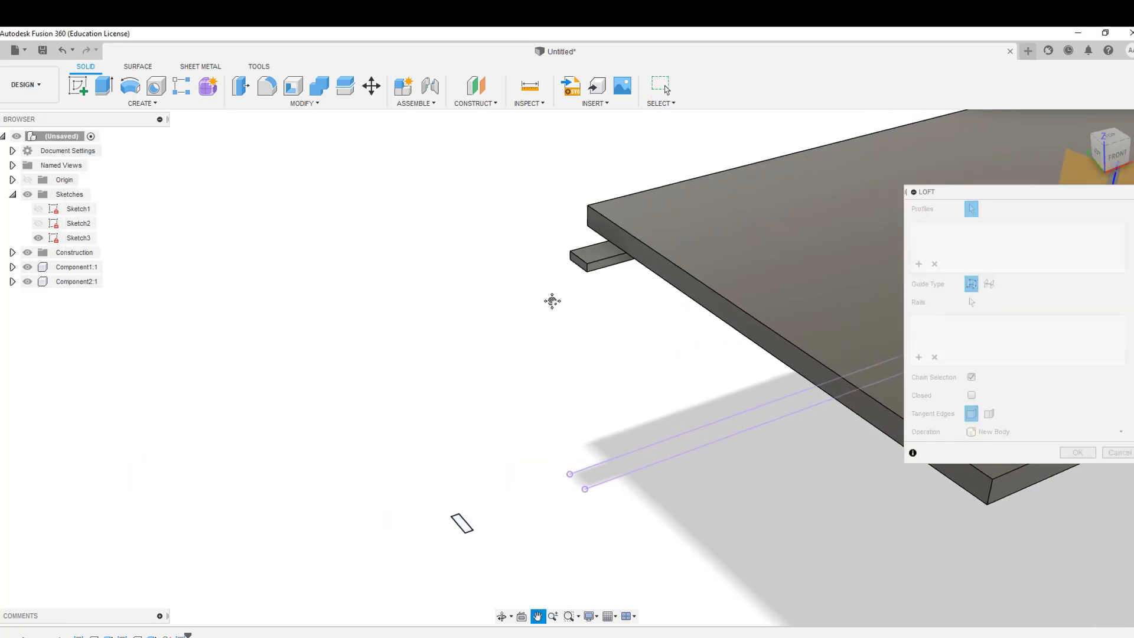
click(578, 260)
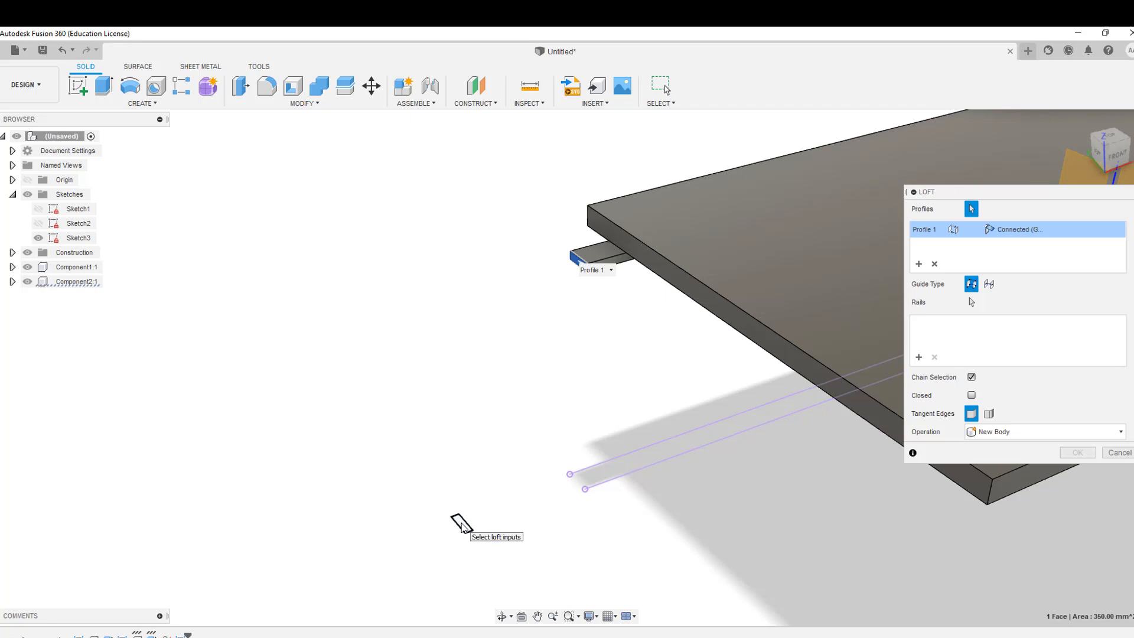
click(460, 523)
middle_drag(542, 507, 496, 457)
drag(1115, 156, 1084, 154)
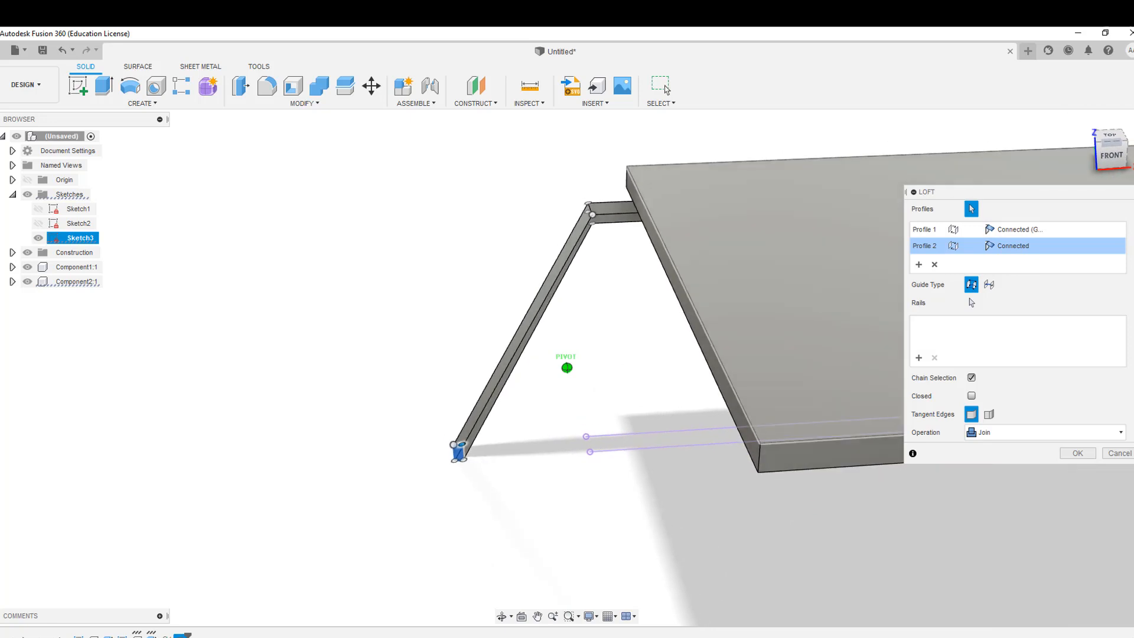
click(1051, 435)
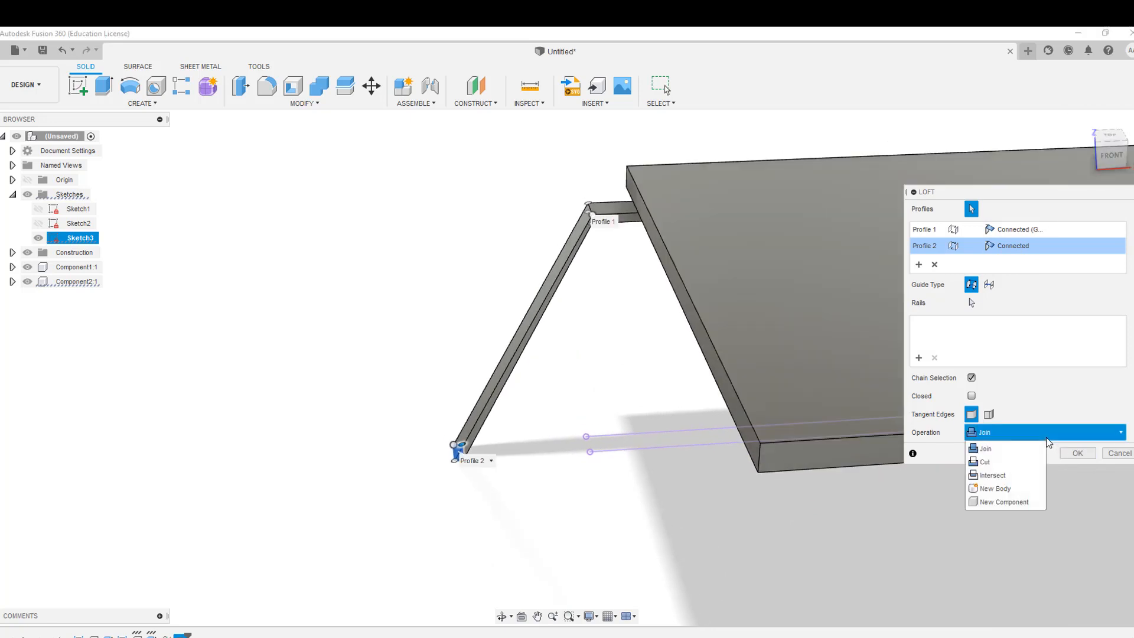
click(1003, 439)
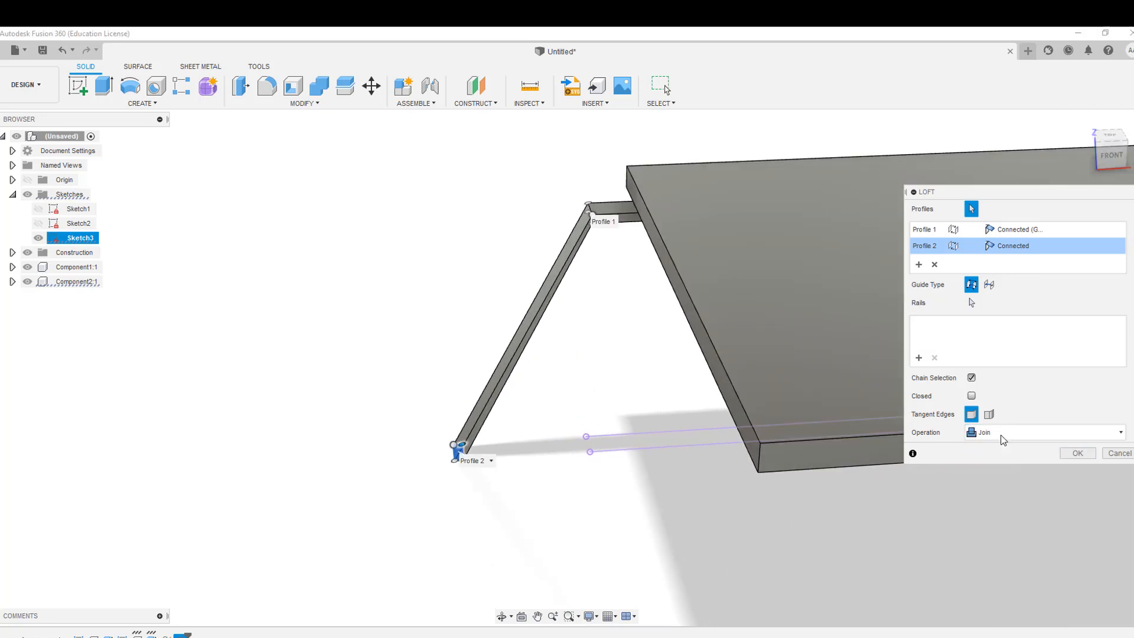
click(1076, 453)
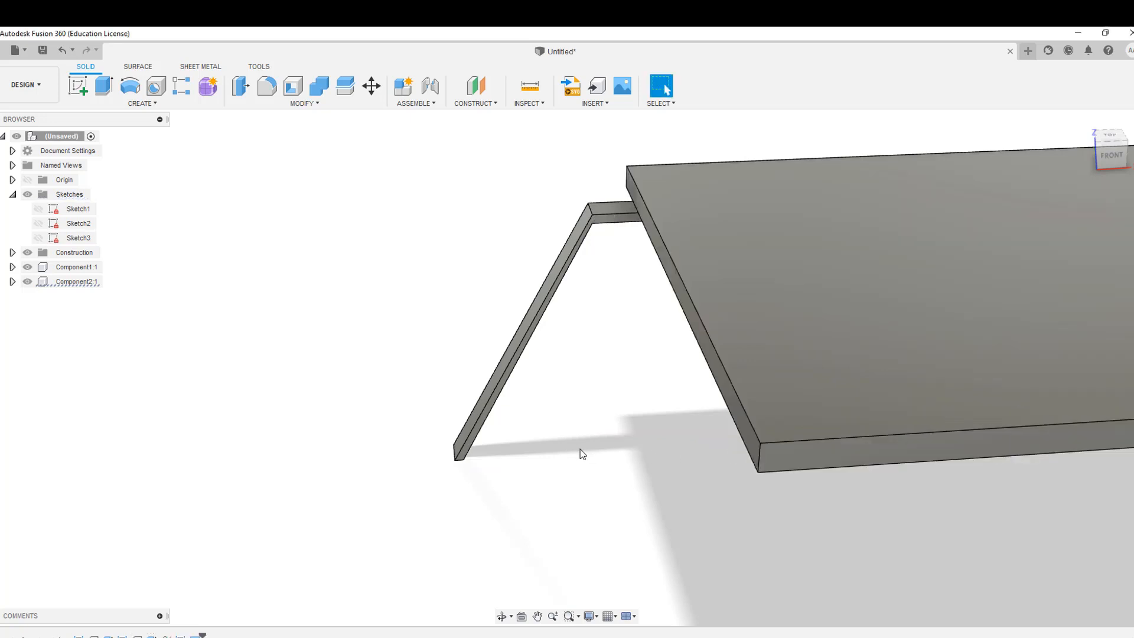
- Mirror the bar-and-leg component across the vertical YZ origin plane, using the Components type, to form a leg at the opposite end
mouse_move(580, 449)
shift+middle_down()
mouse_move(622, 450)
mouse_move(569, 427)
mouse_move(575, 307)
shift+middle_up()
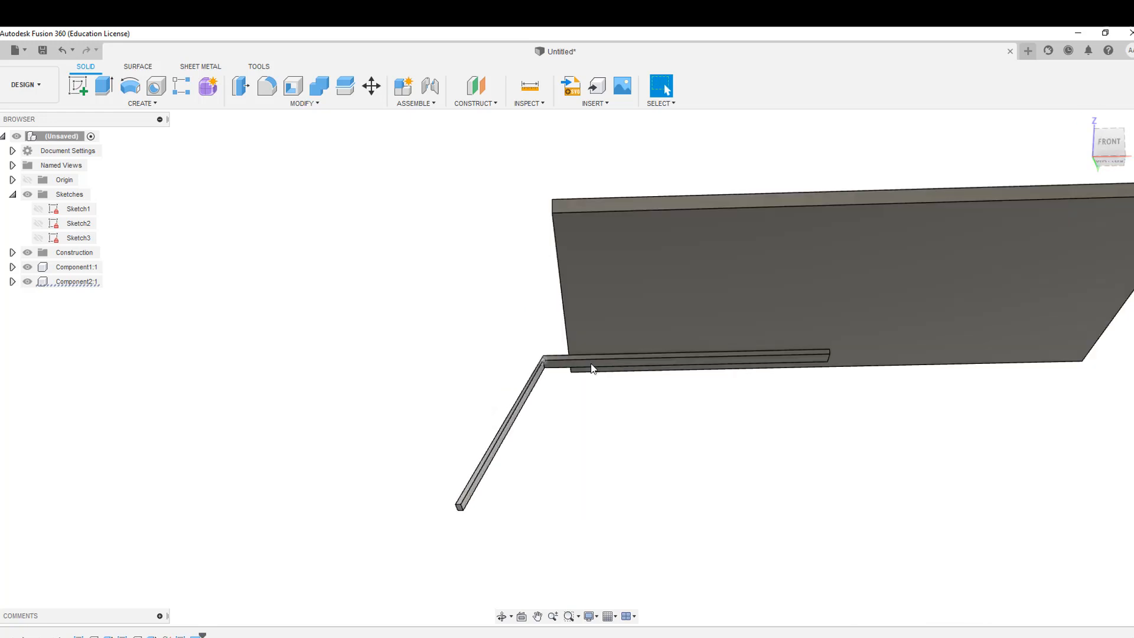
middle_drag(1015, 381, 955, 381)
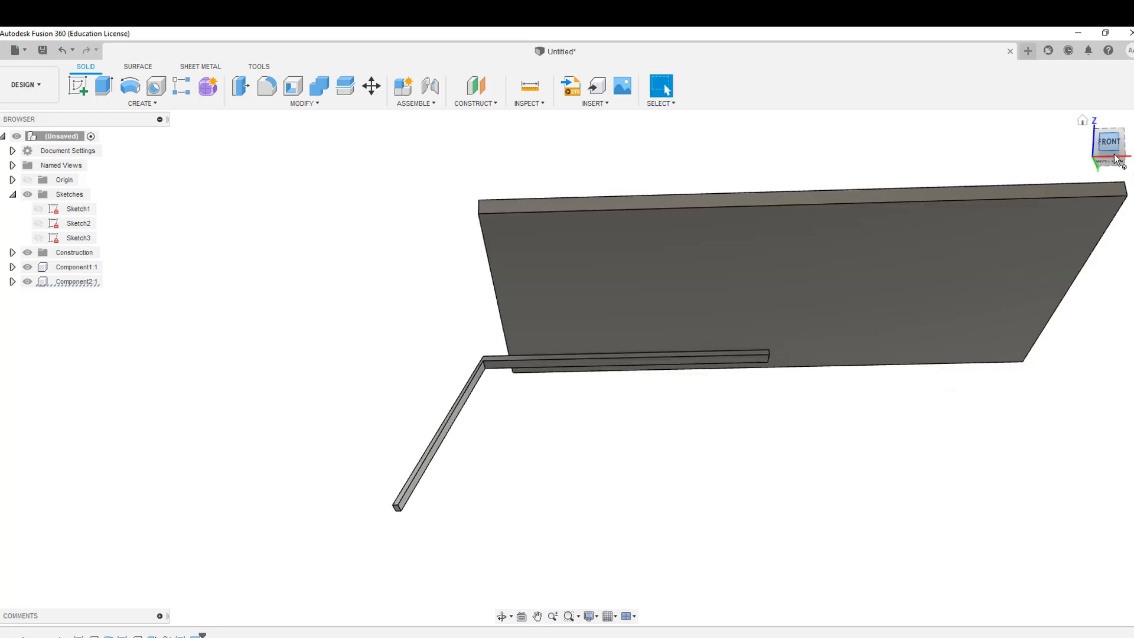
mouse_move(1113, 147)
mouse_down()
mouse_move(1133, 172)
mouse_move(1118, 155)
mouse_move(1108, 95)
mouse_move(1111, 158)
mouse_up()
click(175, 102)
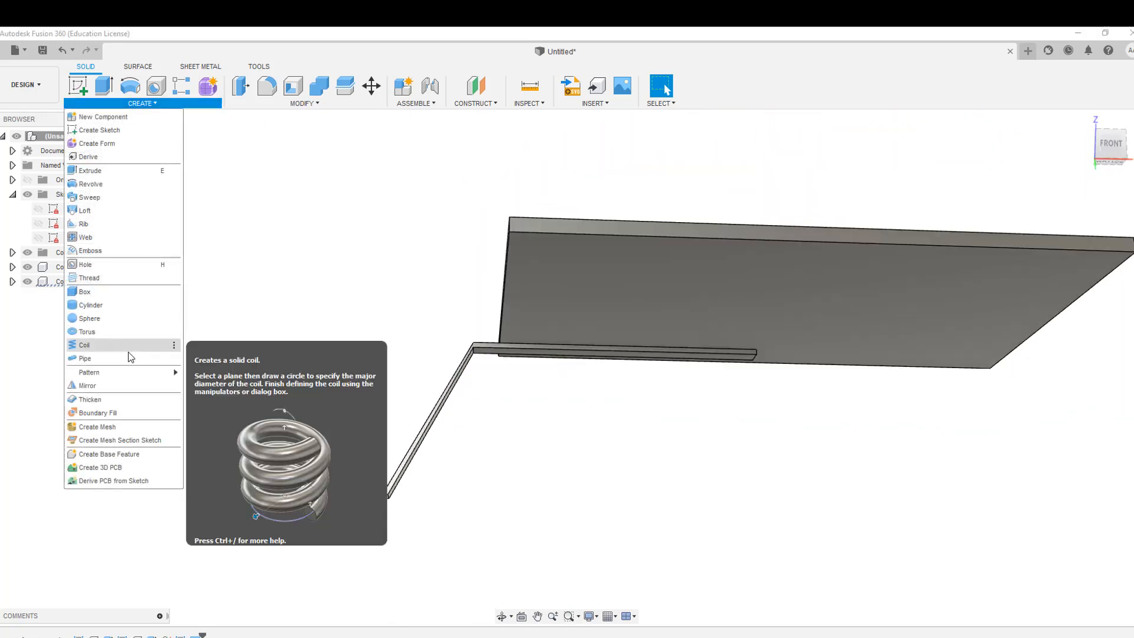
click(116, 385)
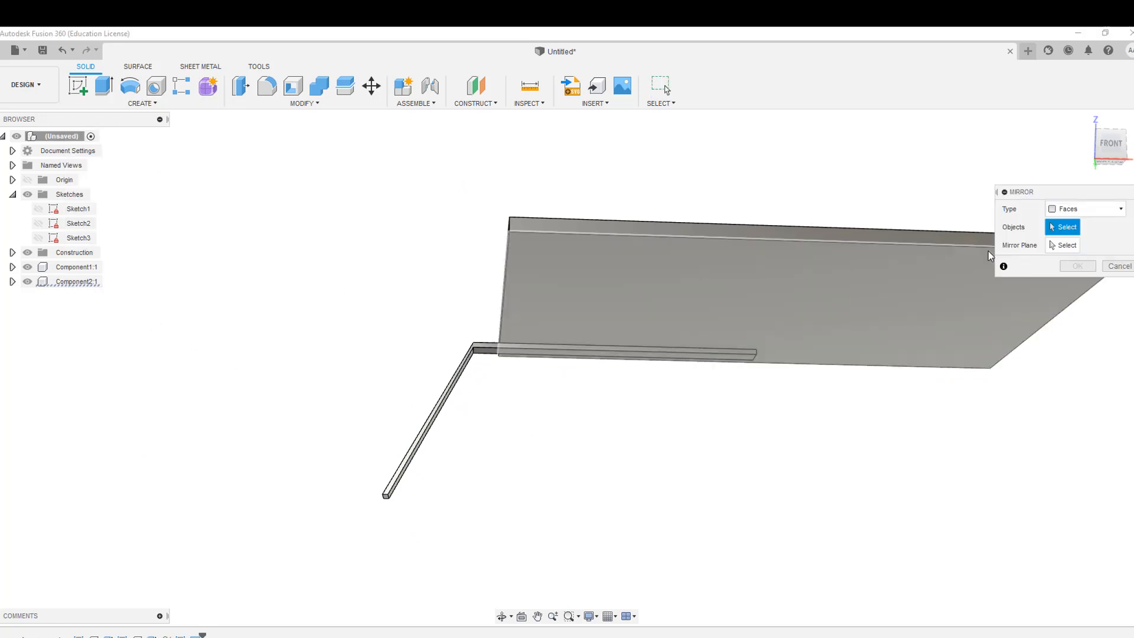
click(1086, 210)
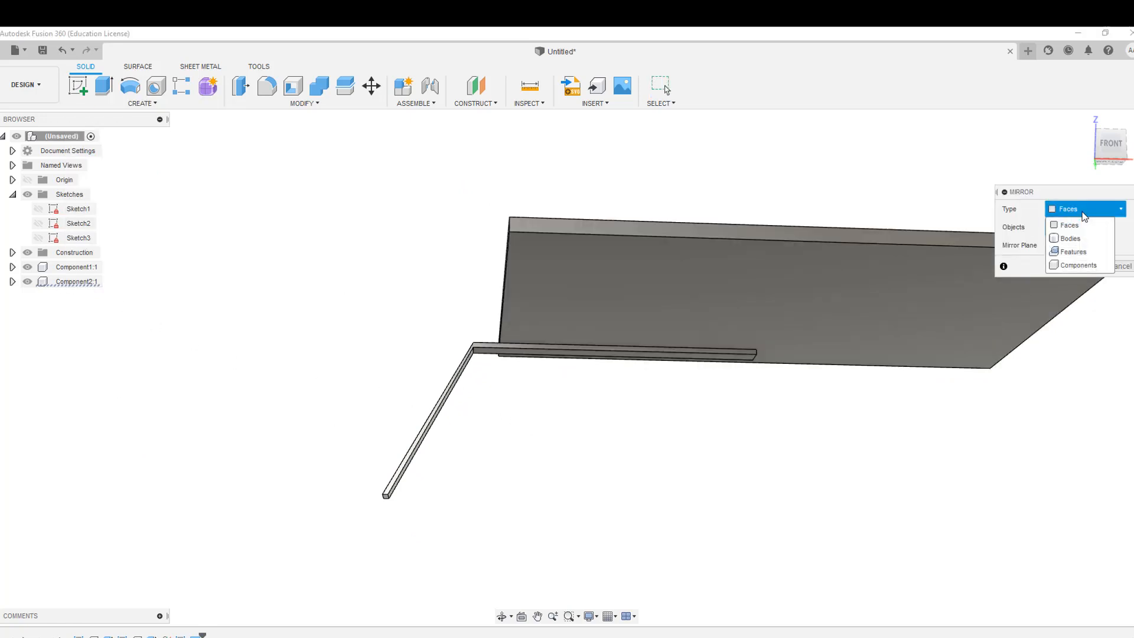
click(1076, 266)
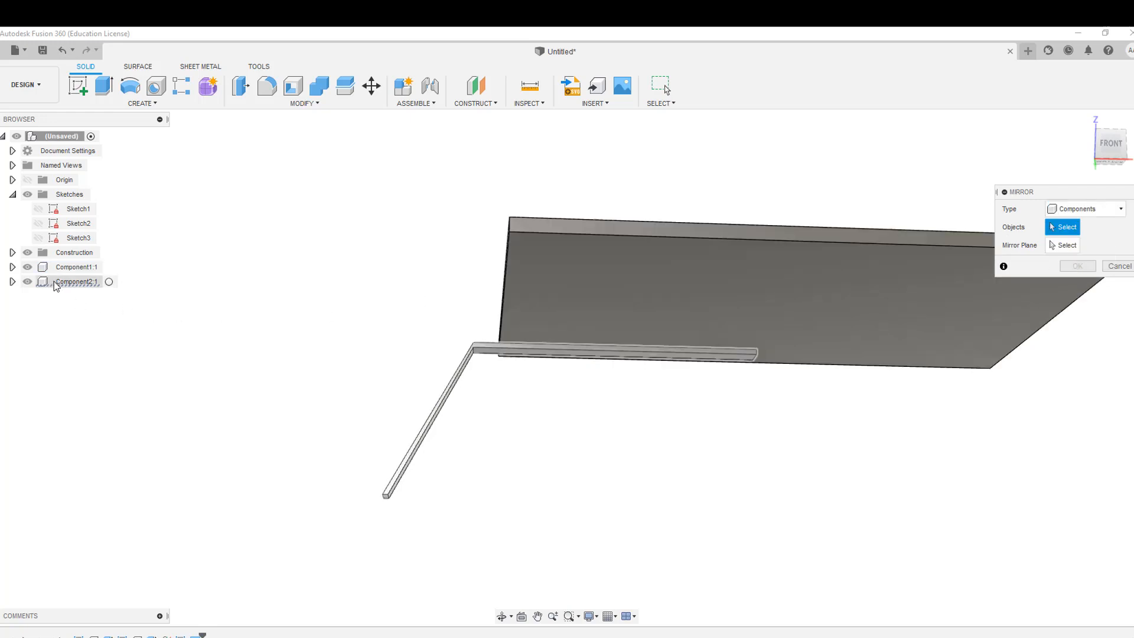
click(56, 282)
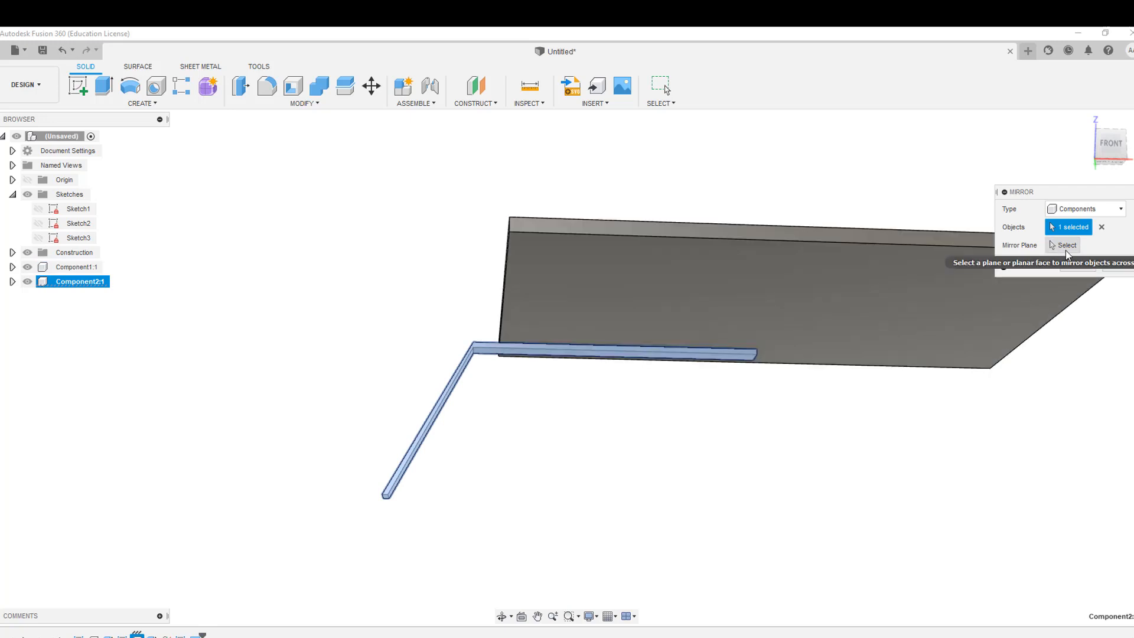
click(1065, 246)
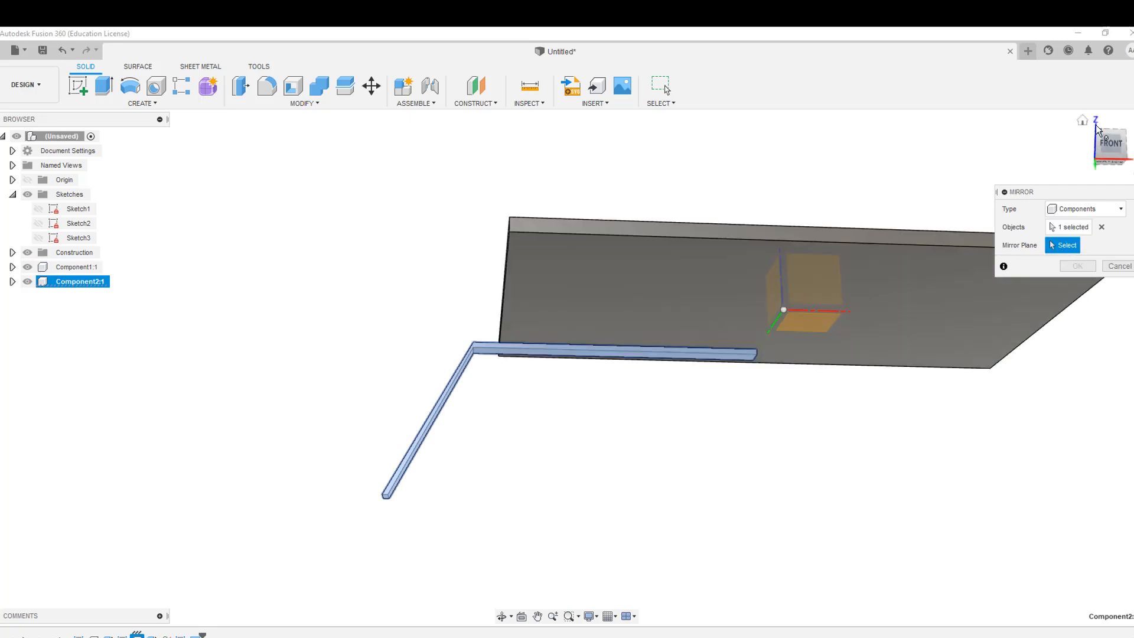
drag(1105, 142, 1130, 140)
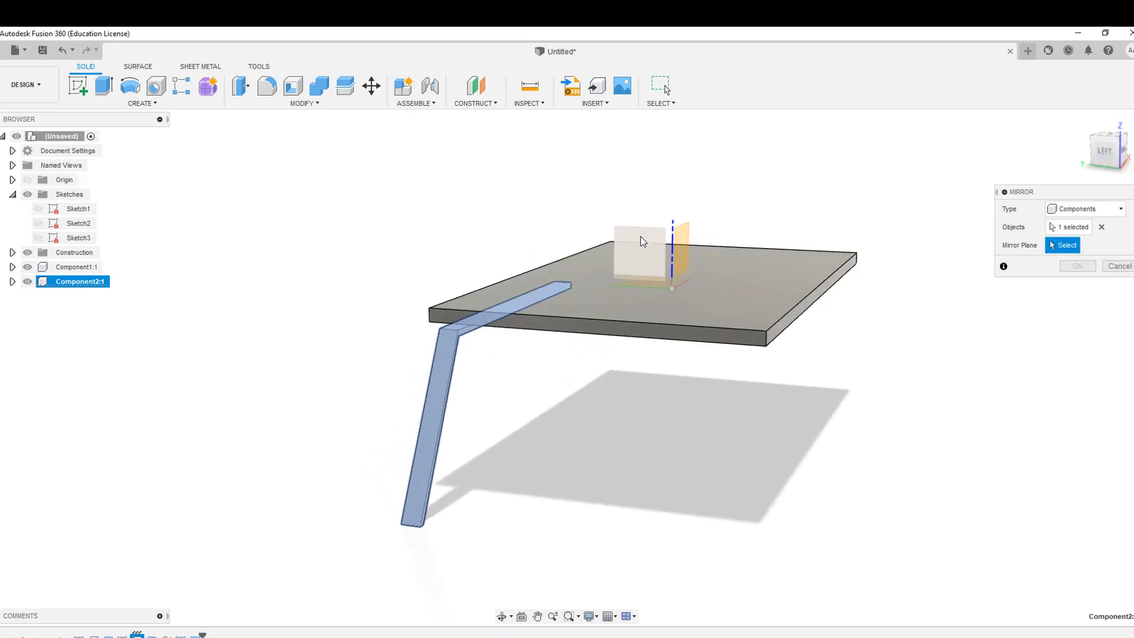
click(644, 242)
drag(1112, 156, 1088, 144)
mouse_move(912, 396)
middle_down()
mouse_move(661, 396)
mouse_move(751, 396)
middle_up()
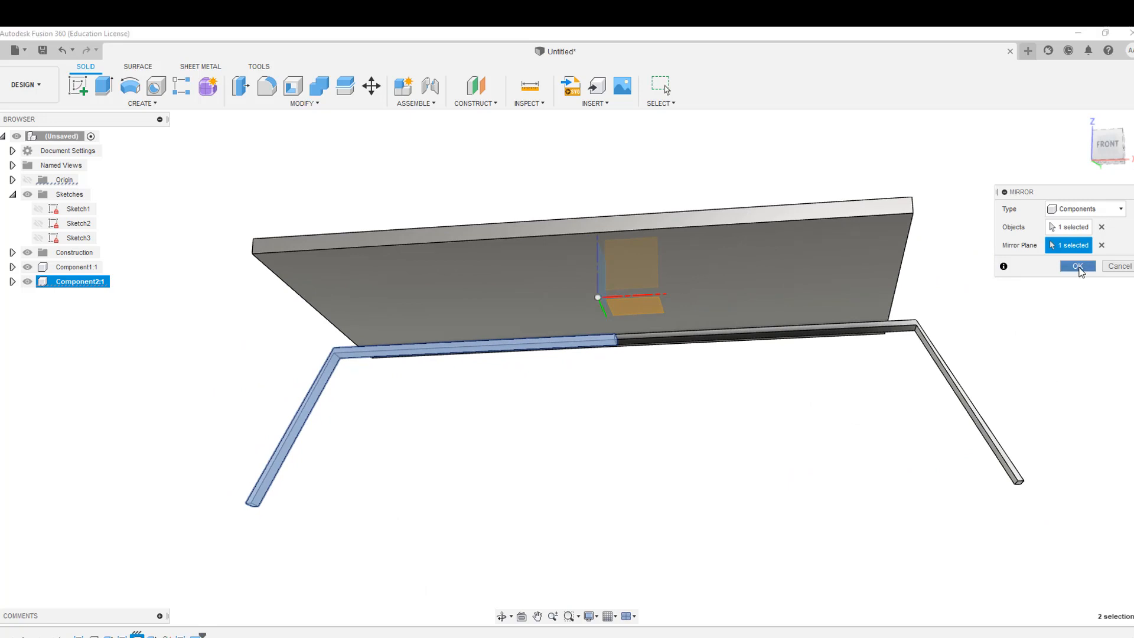
click(1078, 267)
- Mirror both bar-and-leg components across the vertical XZ origin plane to form the pair along the tabletop's other long side
scroll(683, 375, down, 4)
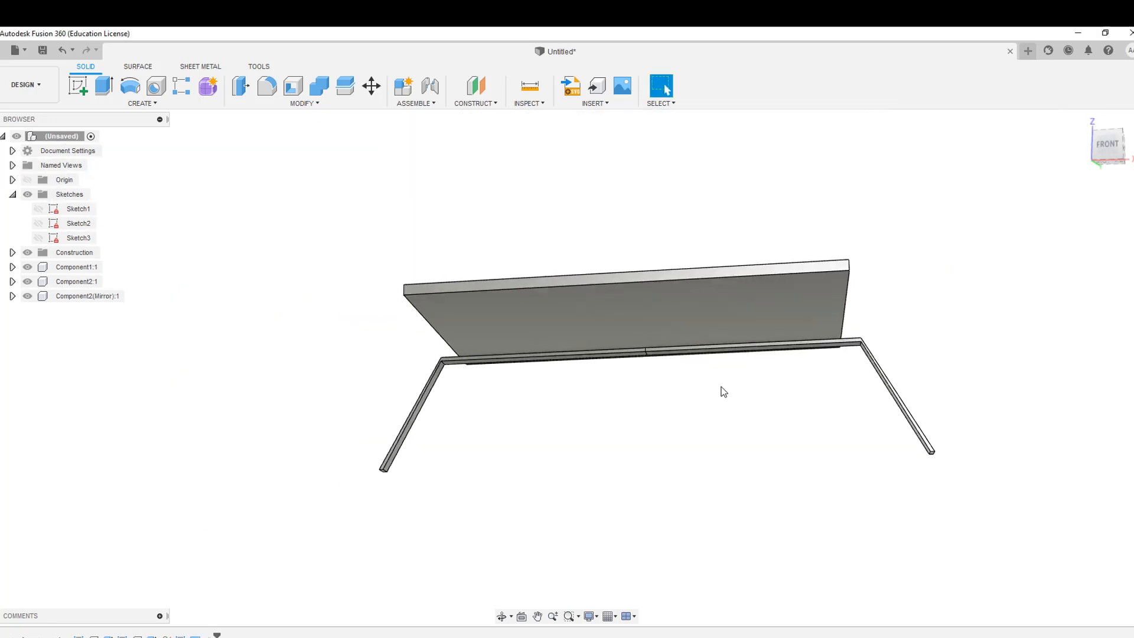
mouse_move(1107, 145)
mouse_down()
mouse_move(1133, 148)
mouse_move(1083, 150)
mouse_move(1110, 138)
mouse_up()
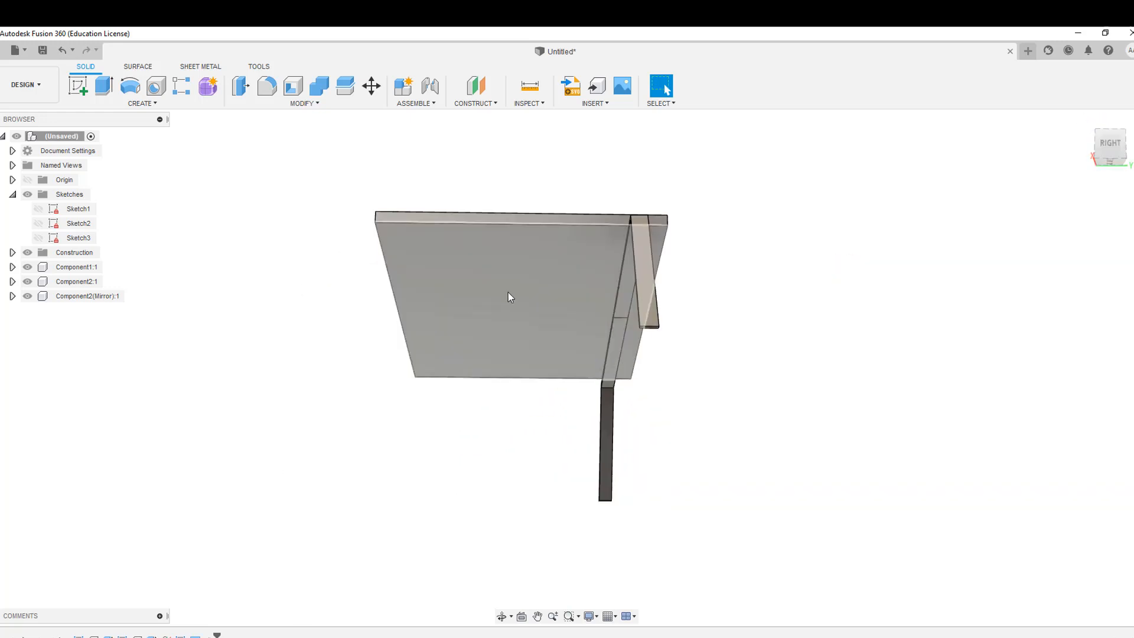
middle_drag(295, 224, 349, 276)
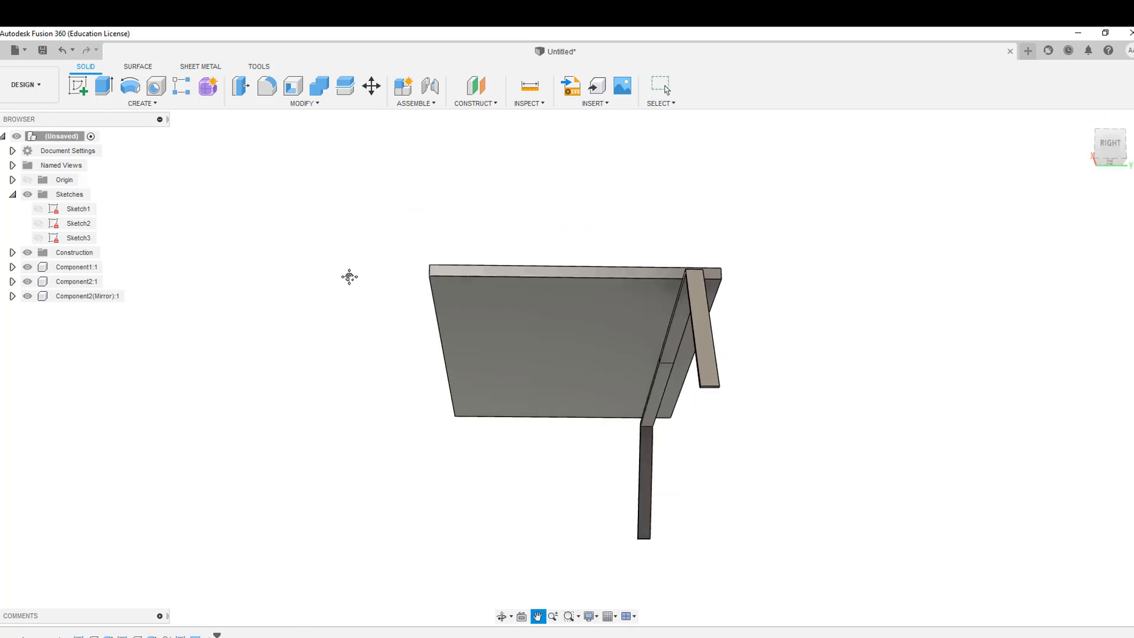
click(1116, 143)
click(145, 104)
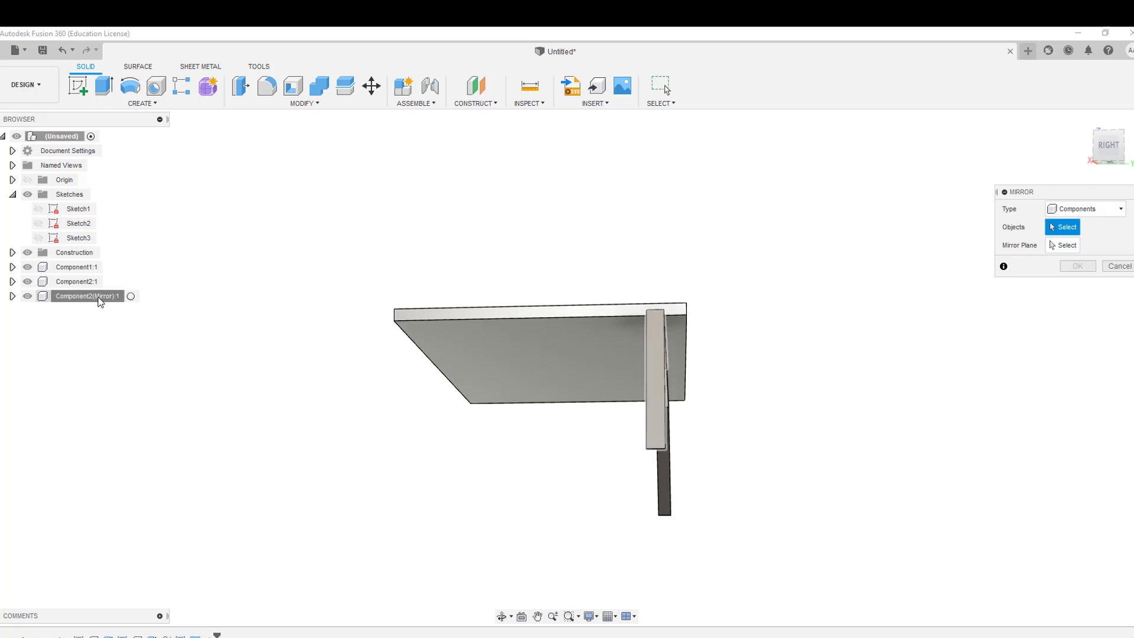
click(98, 297)
click(81, 283)
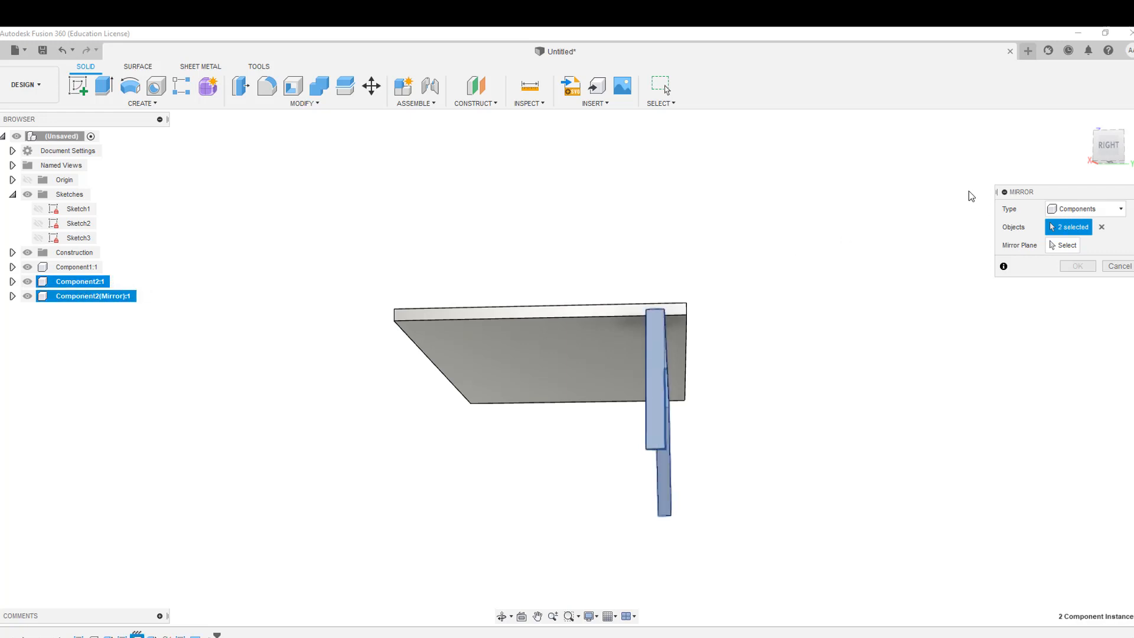
click(1082, 120)
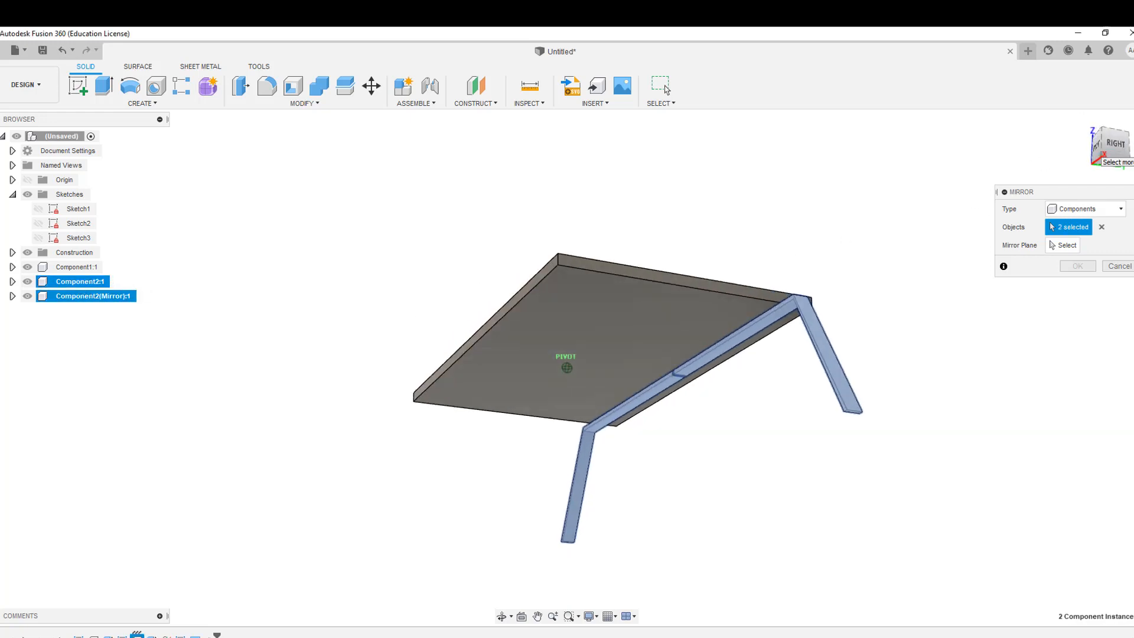
click(1062, 246)
click(1115, 149)
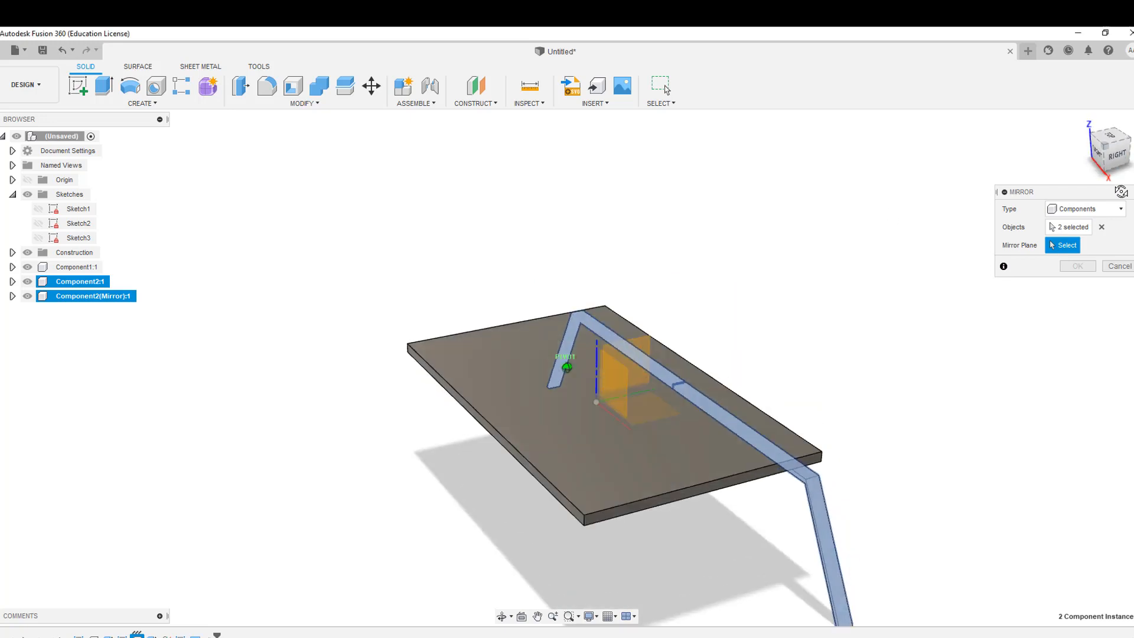
click(614, 397)
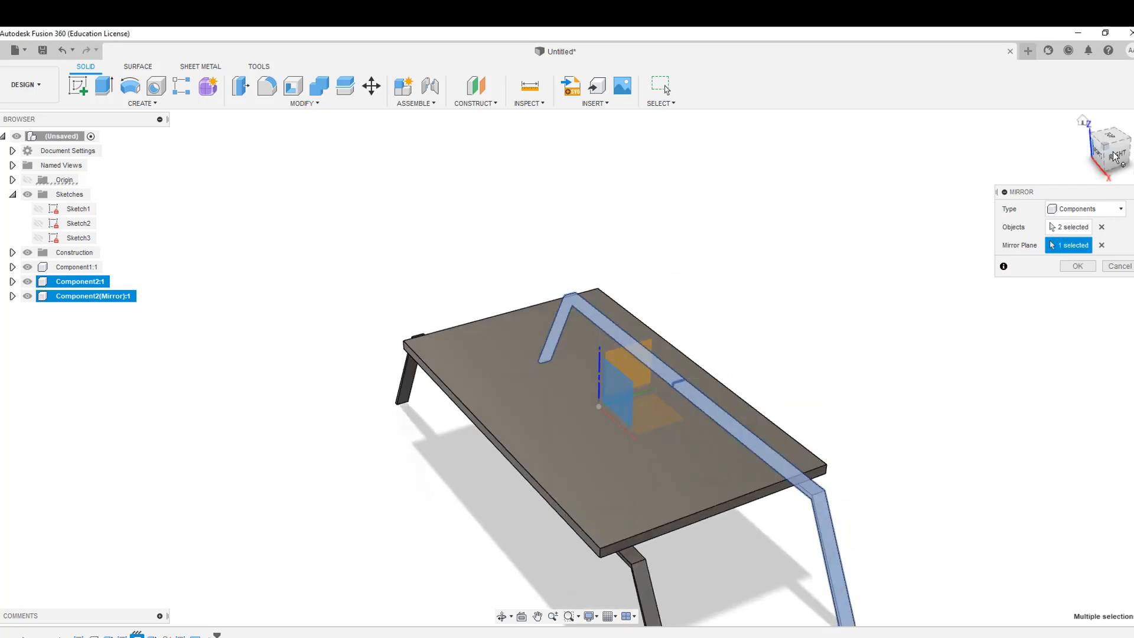
drag(1113, 154, 1060, 147)
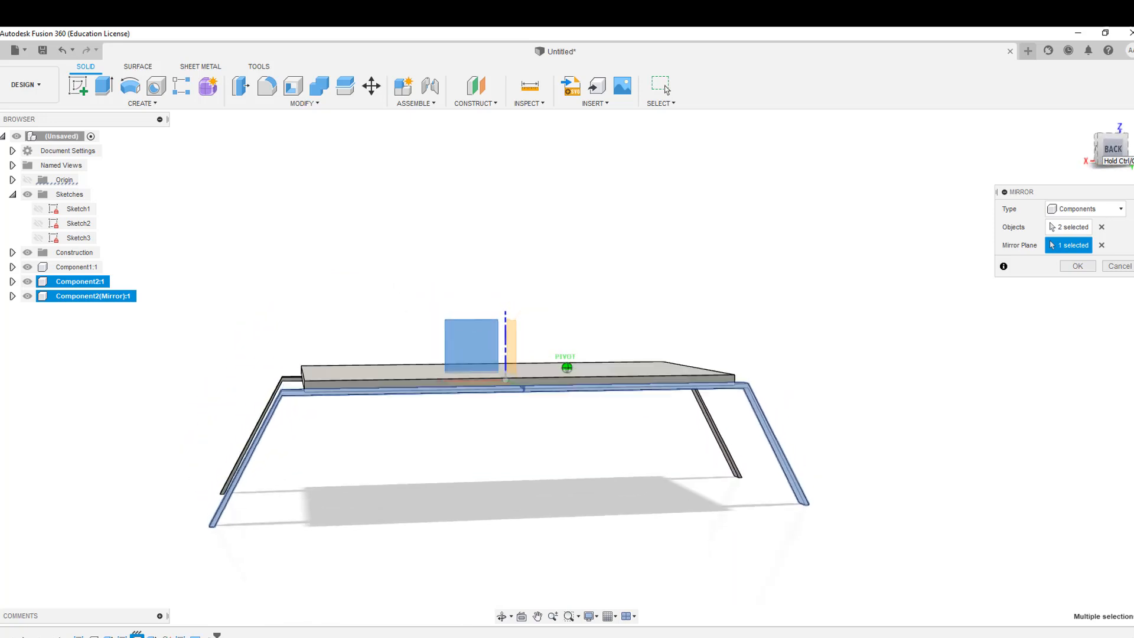
click(1077, 266)
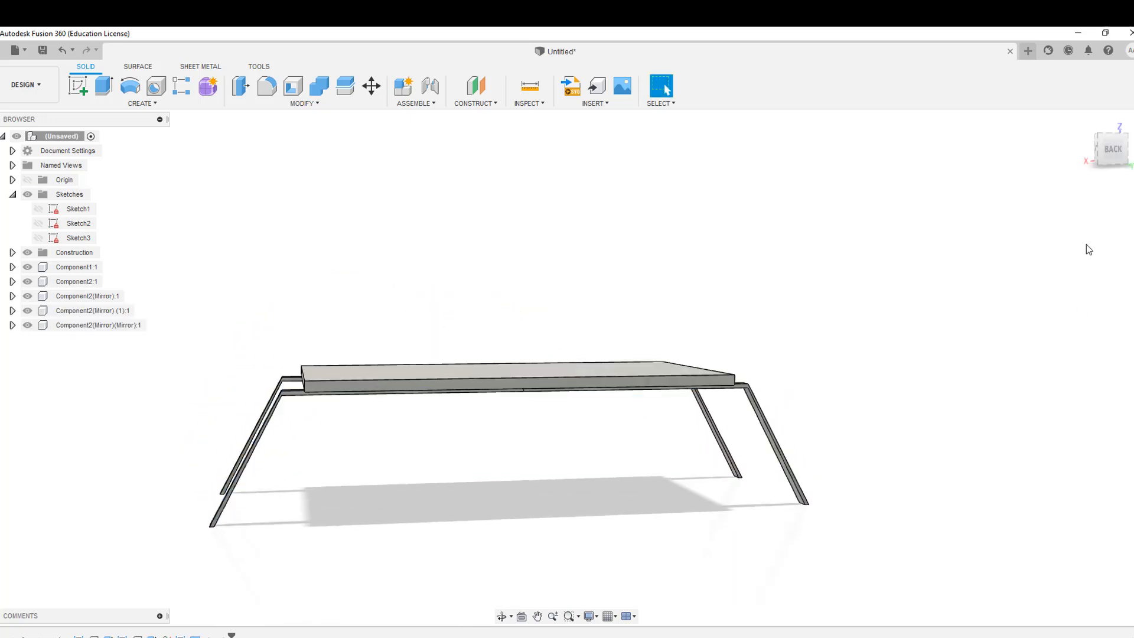
scroll(679, 322, down, 3)
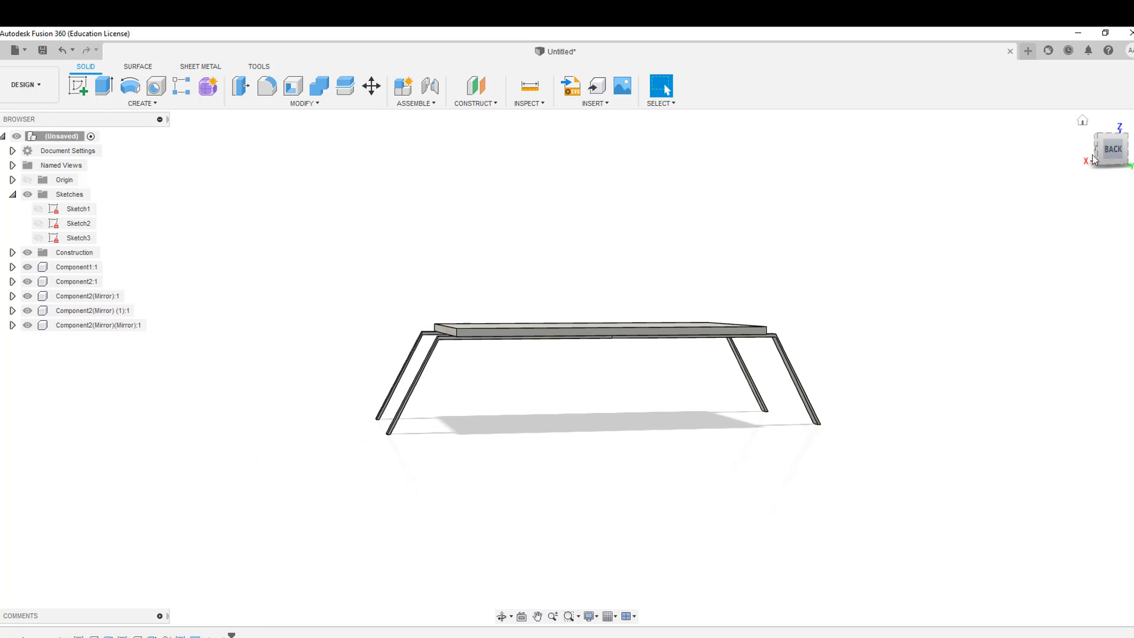
mouse_move(1098, 155)
mouse_down()
mouse_move(1095, 125)
mouse_move(1013, 173)
mouse_move(984, 160)
mouse_move(984, 144)
mouse_move(1083, 151)
mouse_move(1047, 140)
mouse_move(985, 151)
mouse_move(997, 169)
mouse_move(847, 164)
mouse_move(856, 153)
mouse_up()
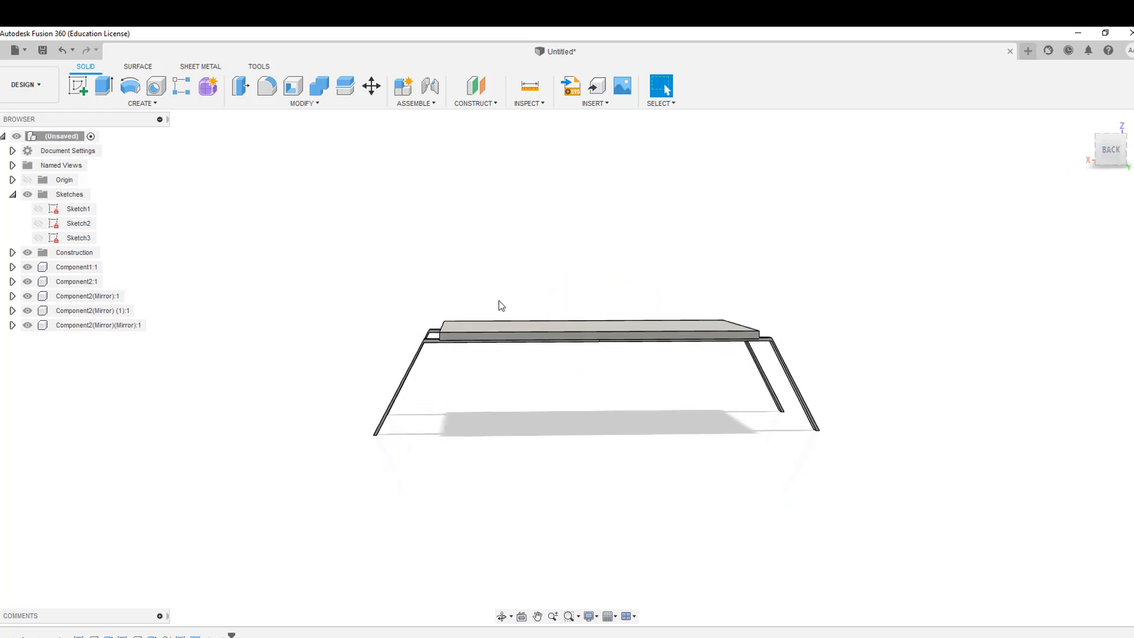
scroll(484, 311, up, 1)
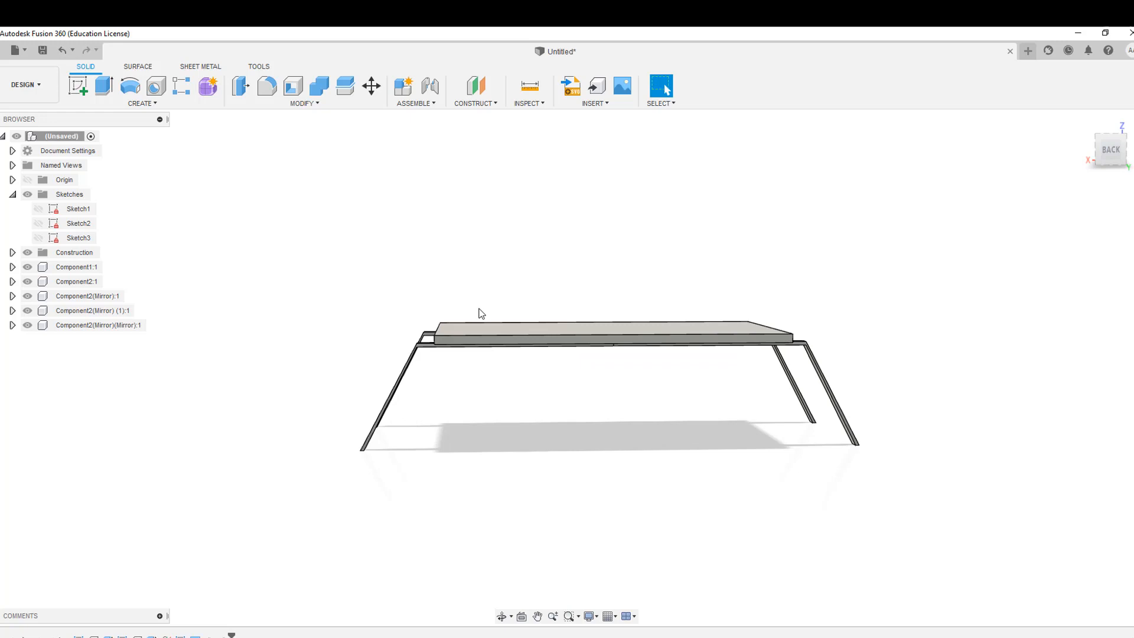
- Start a fillet on the four upper outer edges where the bars bend into the sloped legs, with a 25 mm radius
click(1088, 152)
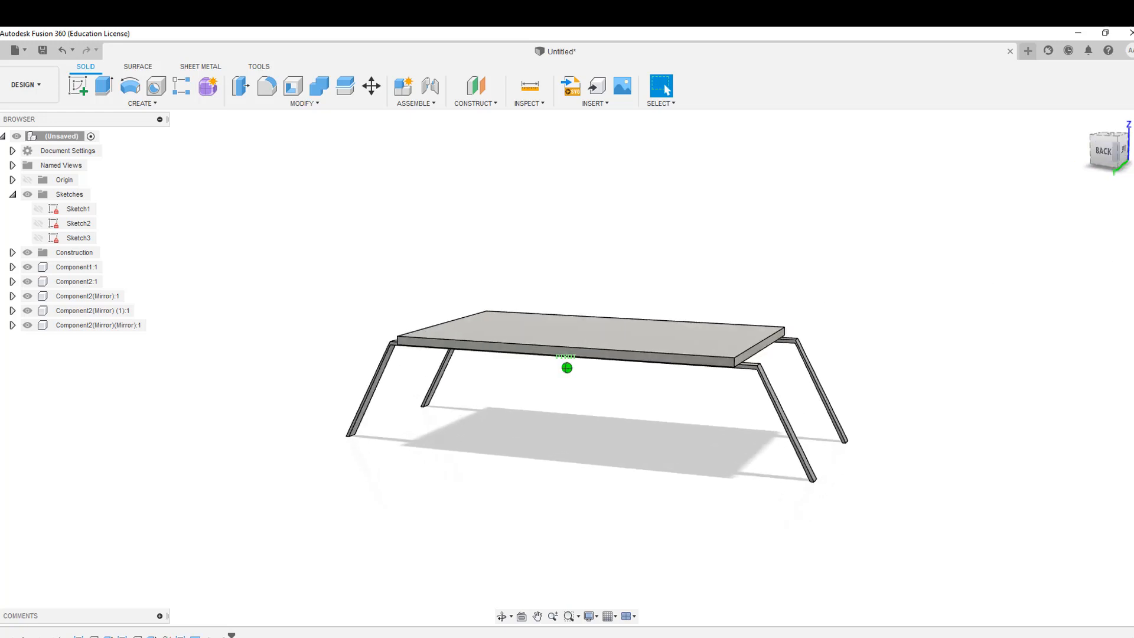
scroll(795, 423, up, 4)
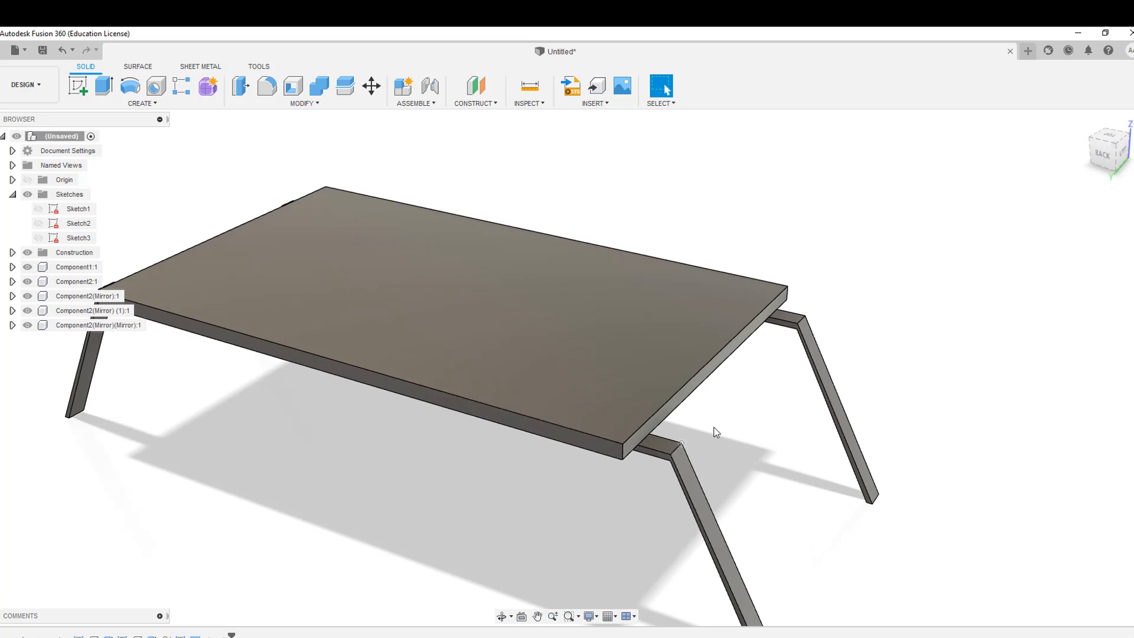
click(676, 449)
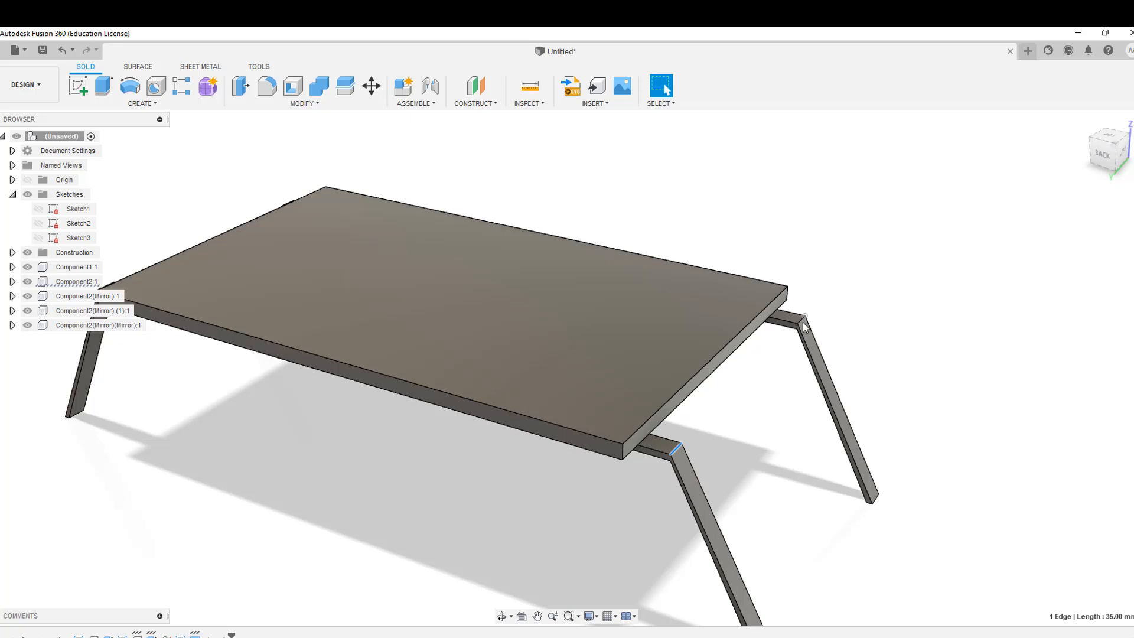
scroll(801, 322, up, 3)
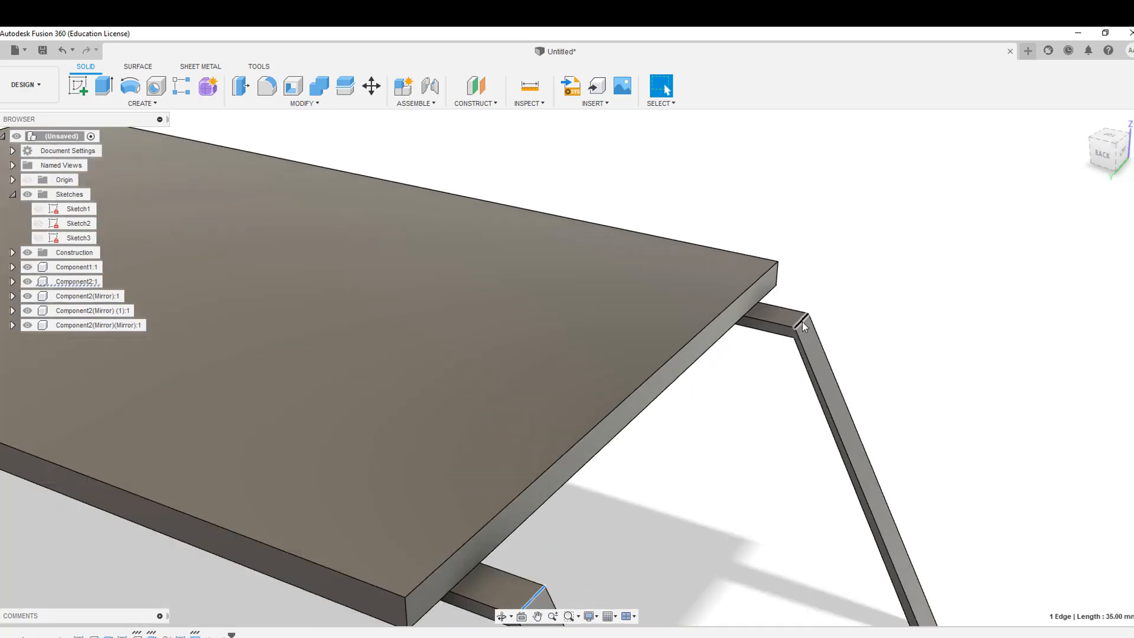
ctrl+click(801, 322)
scroll(647, 429, down, 5)
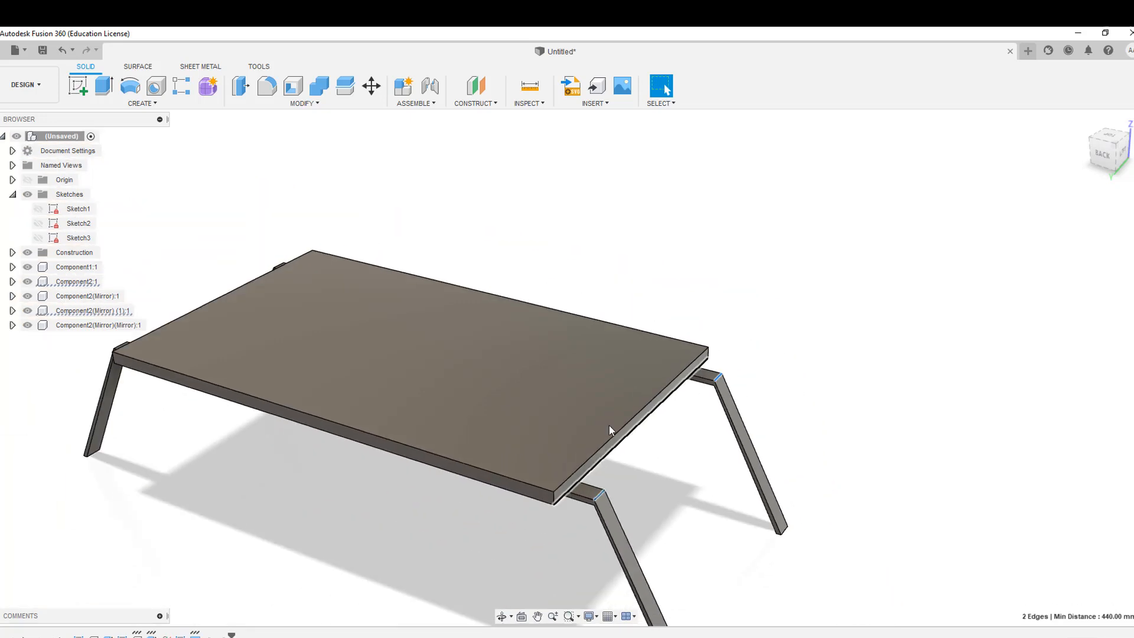
middle_drag(323, 319, 539, 383)
scroll(411, 411, up, 3)
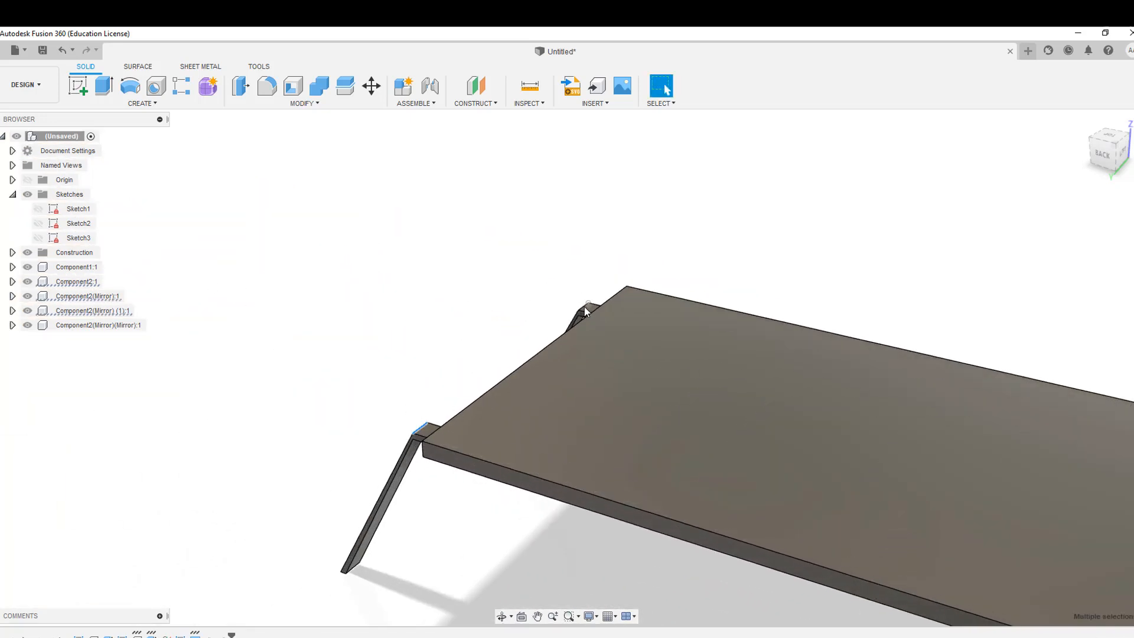
scroll(585, 310, up, 3)
scroll(583, 313, down, 10)
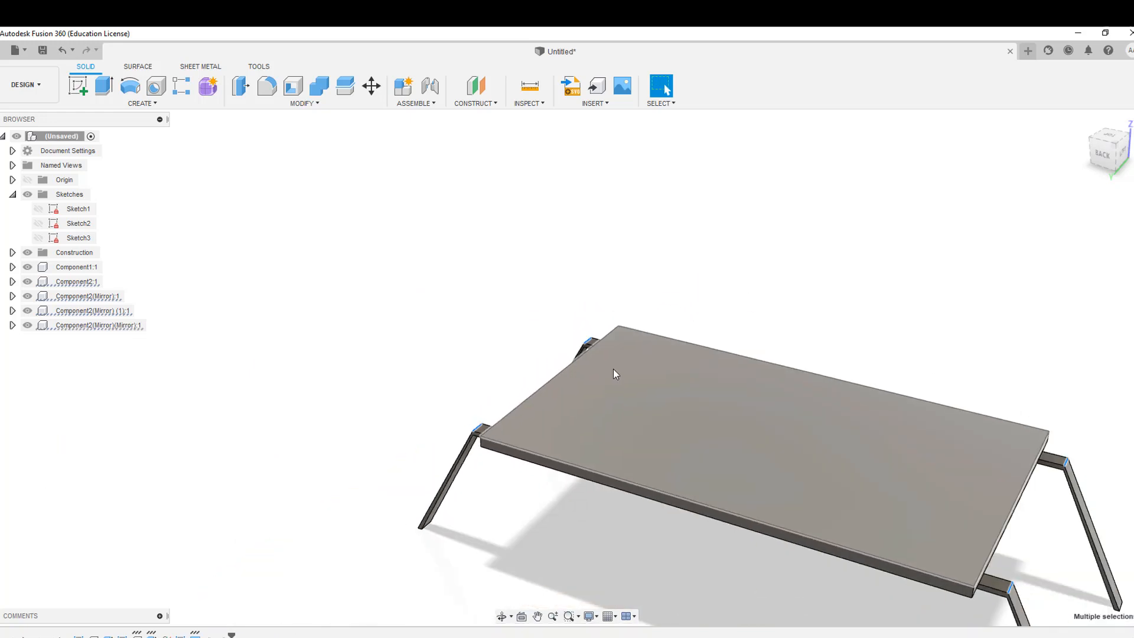
click(267, 86)
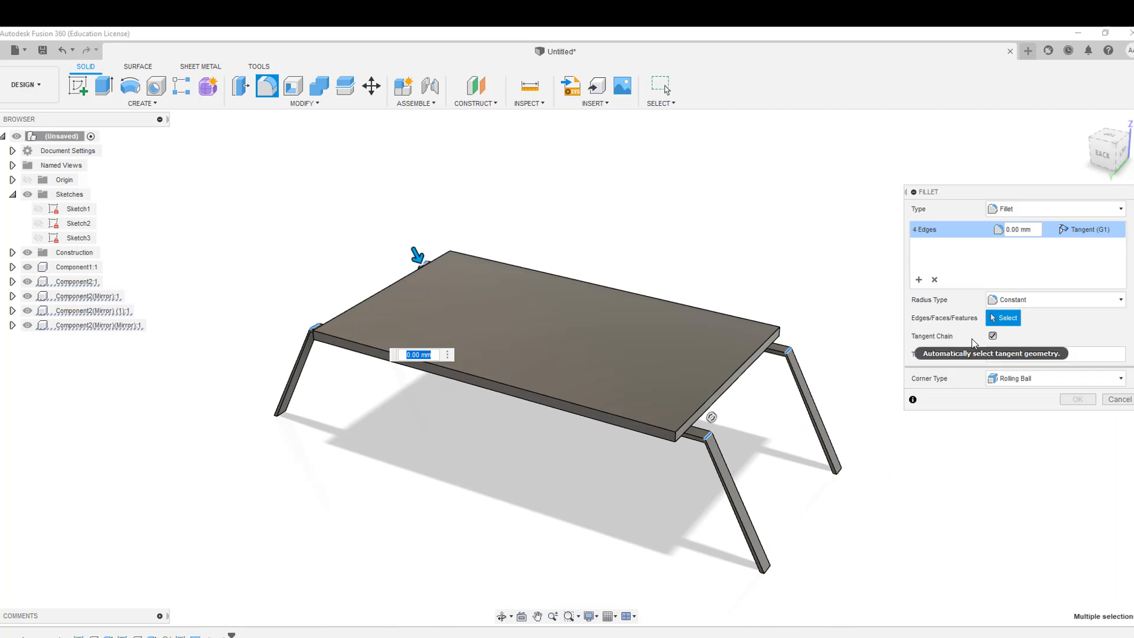
drag(417, 253, 418, 257)
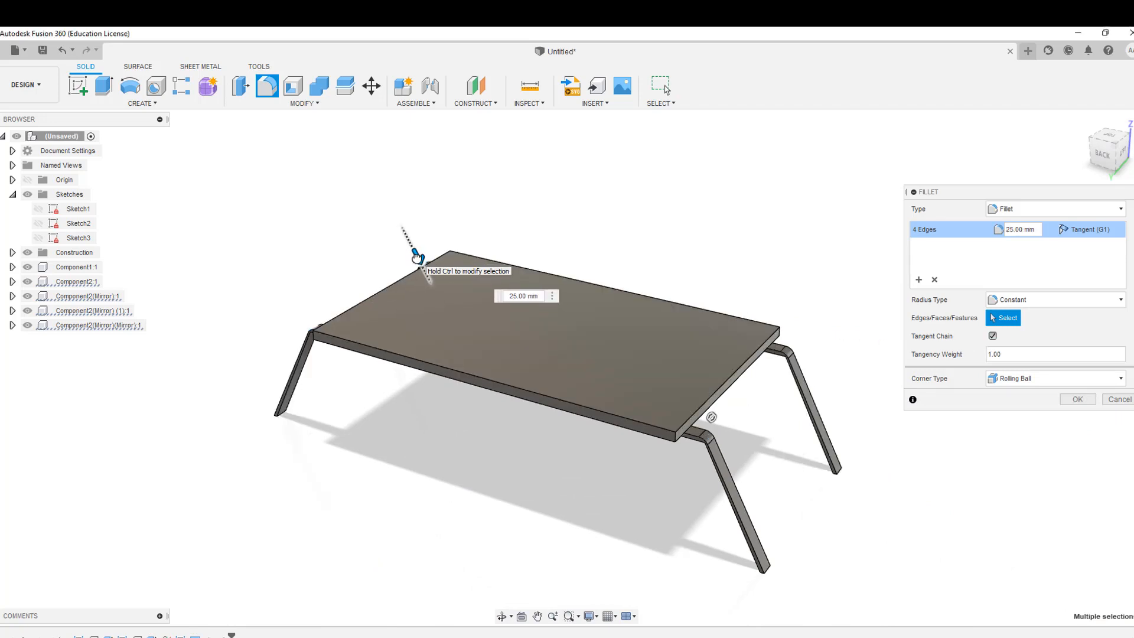
- Set the radius of the four leg-bend fillets to 20 mm and apply them
click(1098, 154)
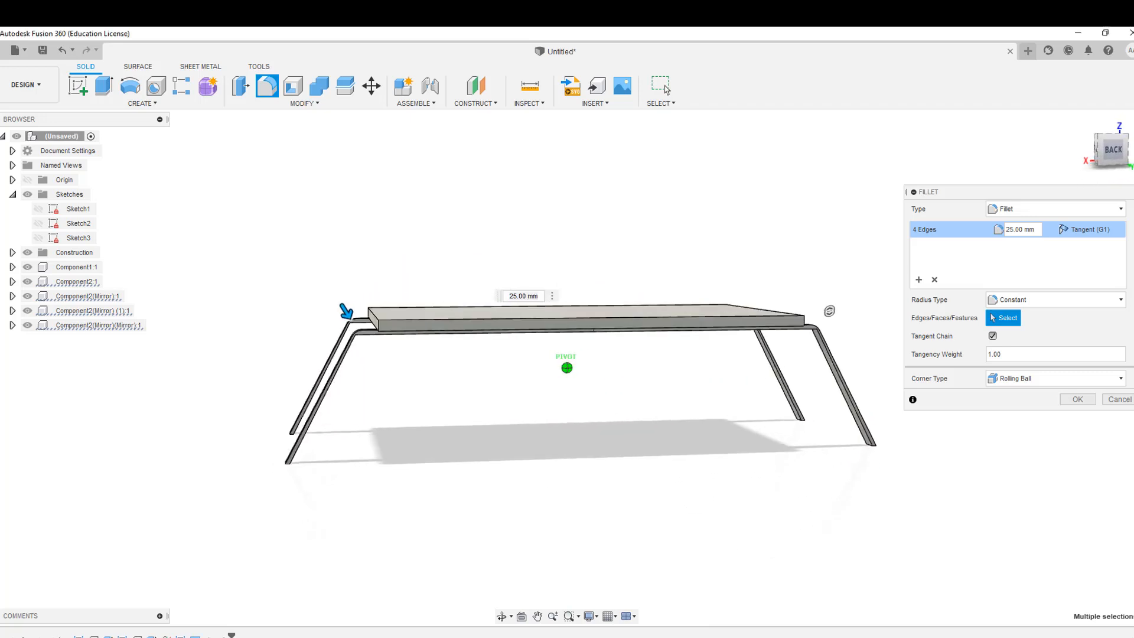
mouse_move(1107, 151)
mouse_down()
mouse_move(1116, 152)
mouse_move(1090, 156)
mouse_move(1099, 166)
mouse_up()
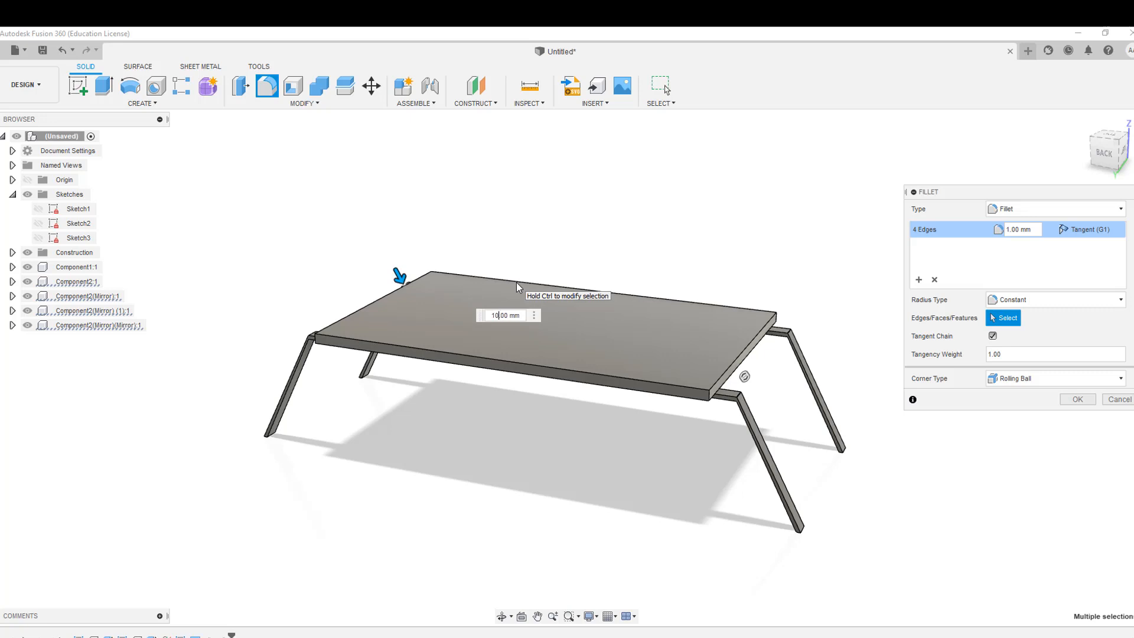
text(00)
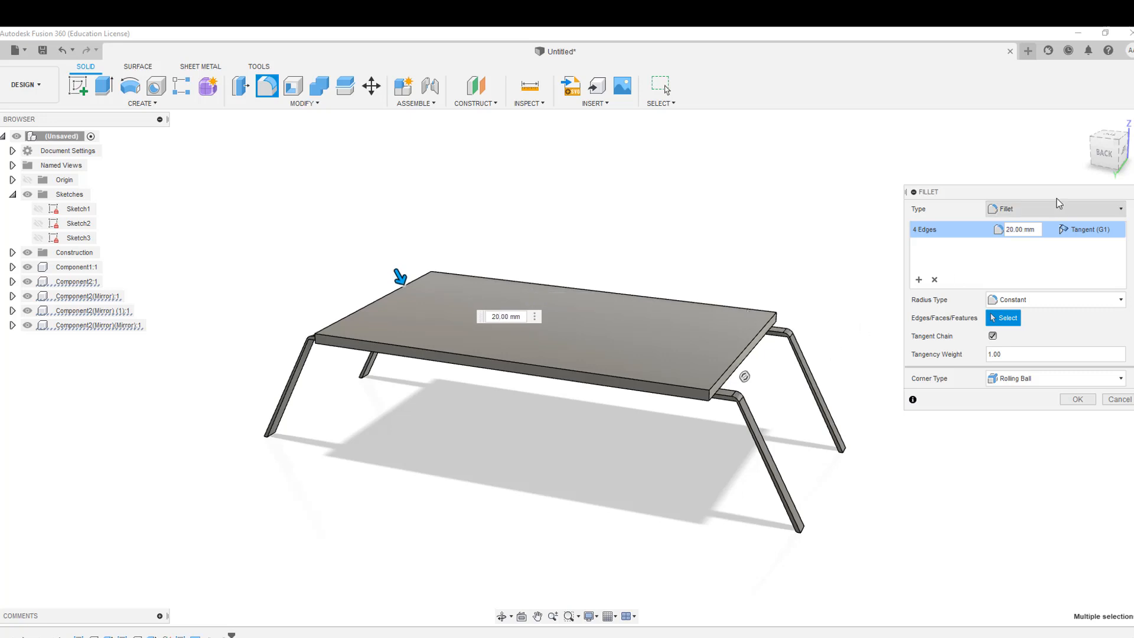
click(1104, 152)
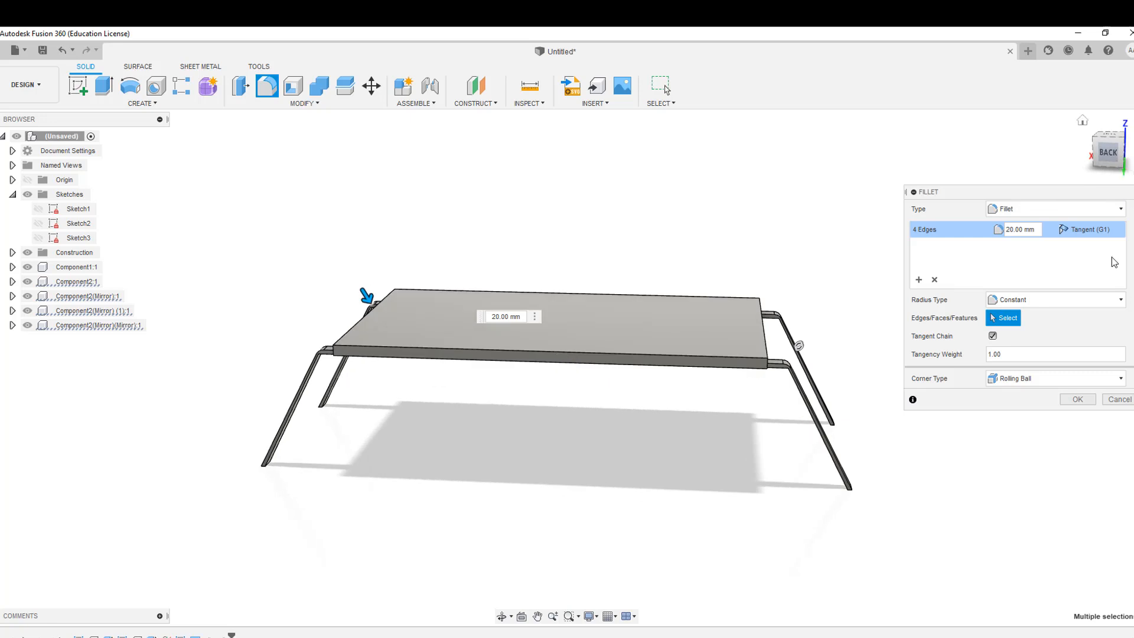
click(1078, 399)
shift+middle_drag(552, 319, 800, 271)
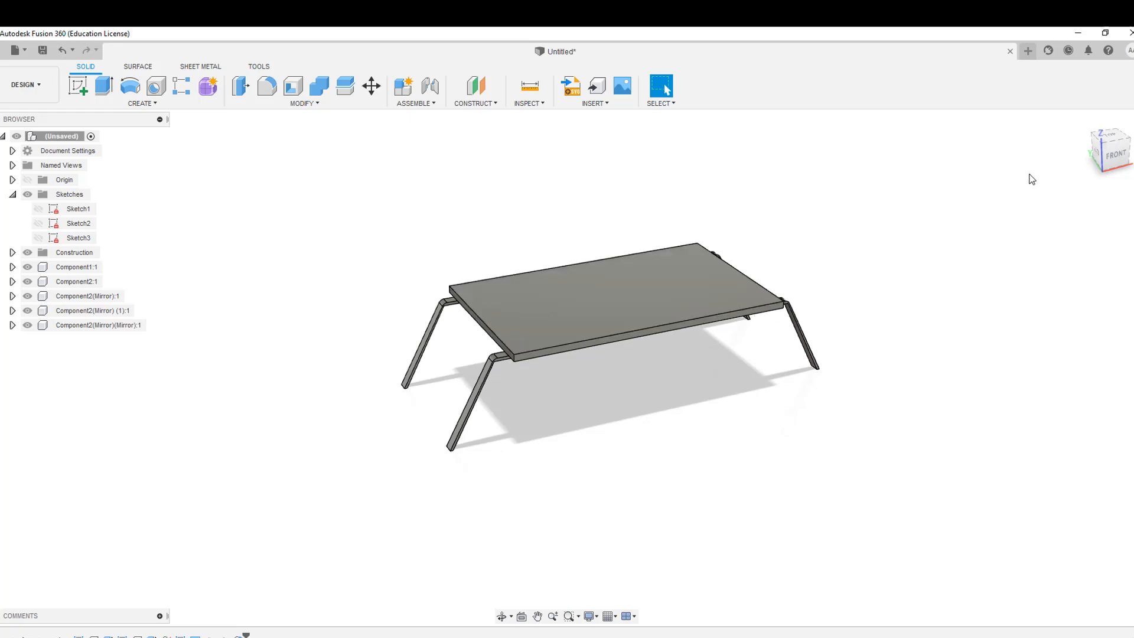
drag(1114, 145, 866, 142)
middle_drag(864, 291, 936, 261)
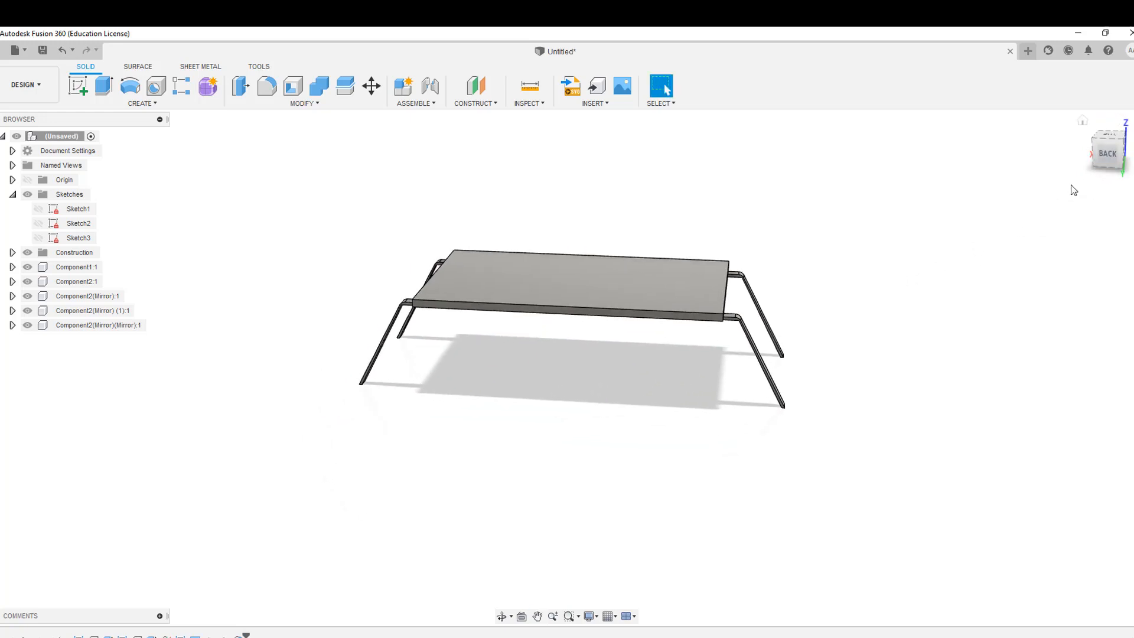
drag(1110, 158, 1132, 155)
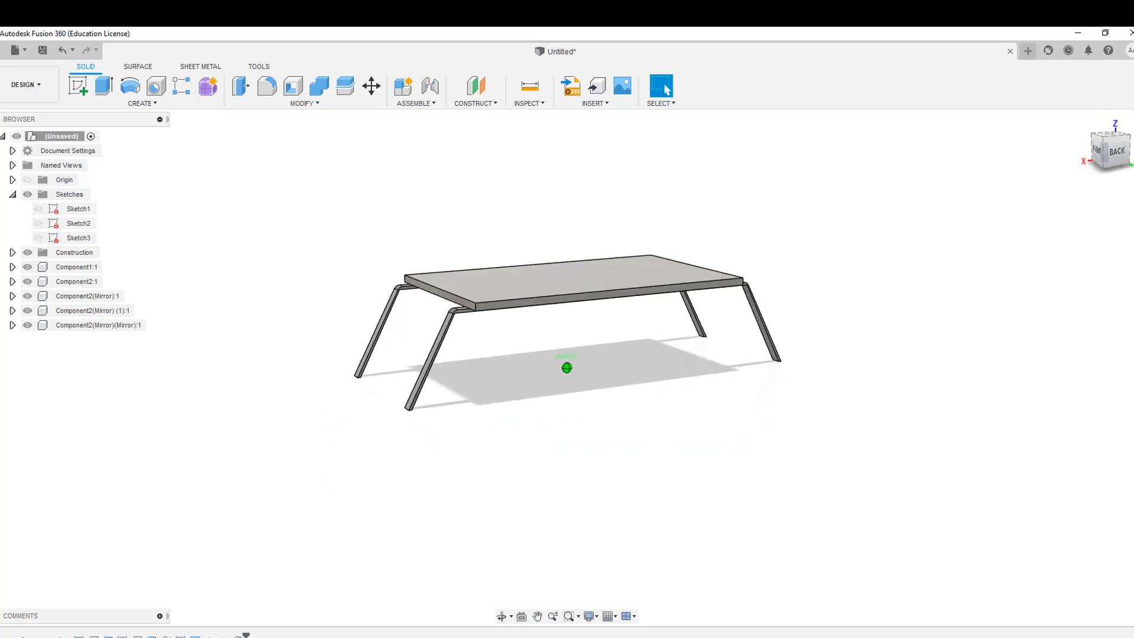
- Combine the original bar-and-leg body into its Component2(Mirror) counterpart along the same long side, using the Join operation
click(71, 269)
click(73, 282)
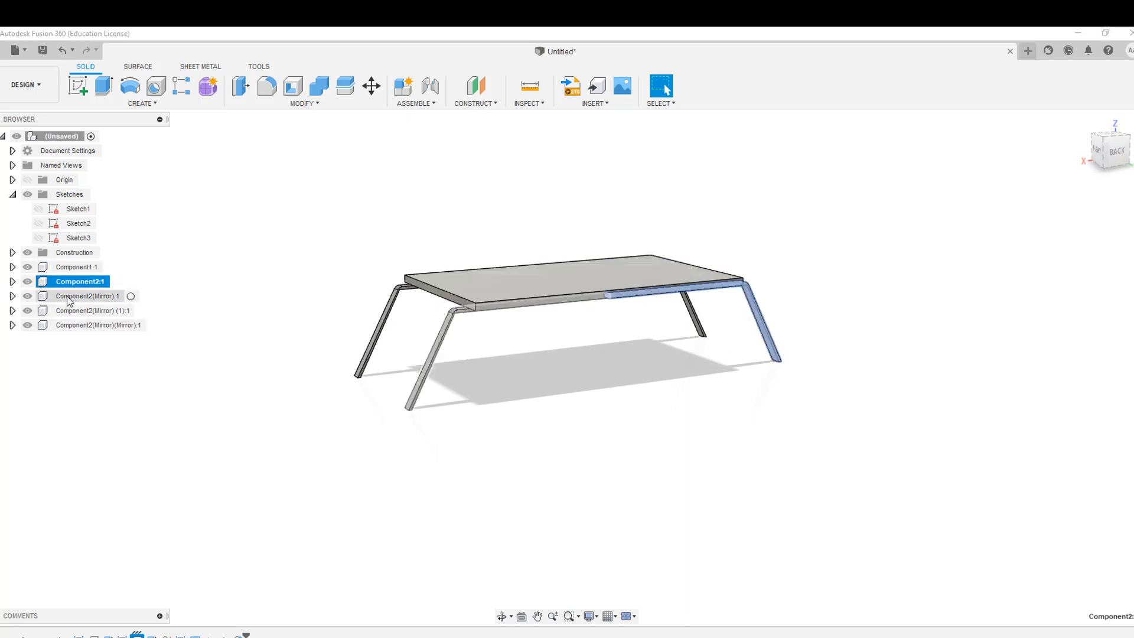
click(66, 296)
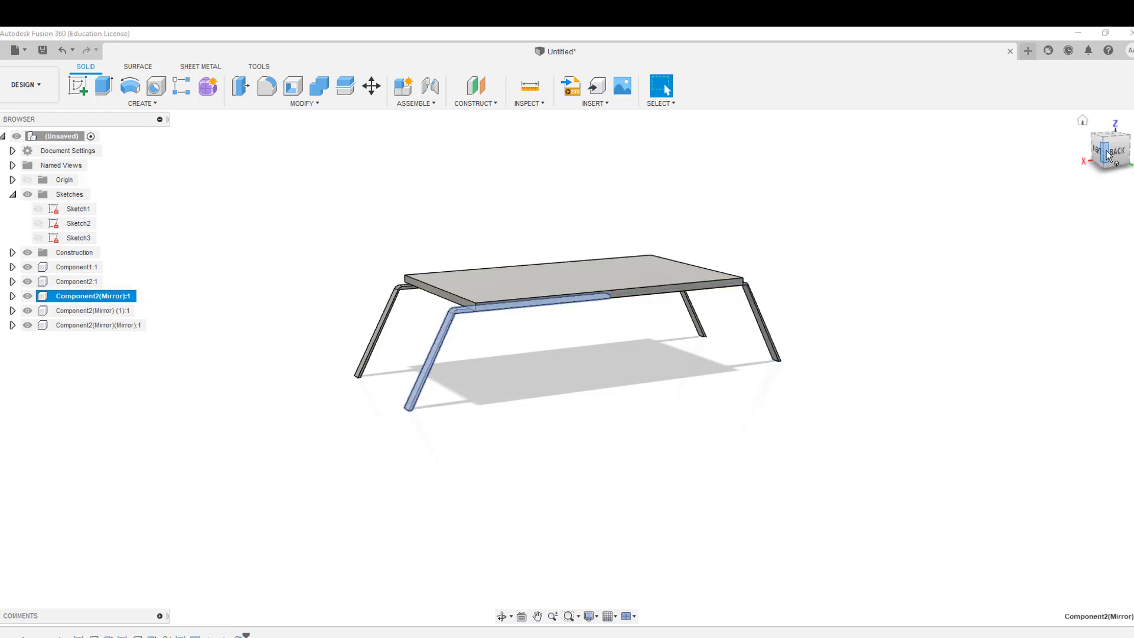
drag(1108, 156, 1082, 120)
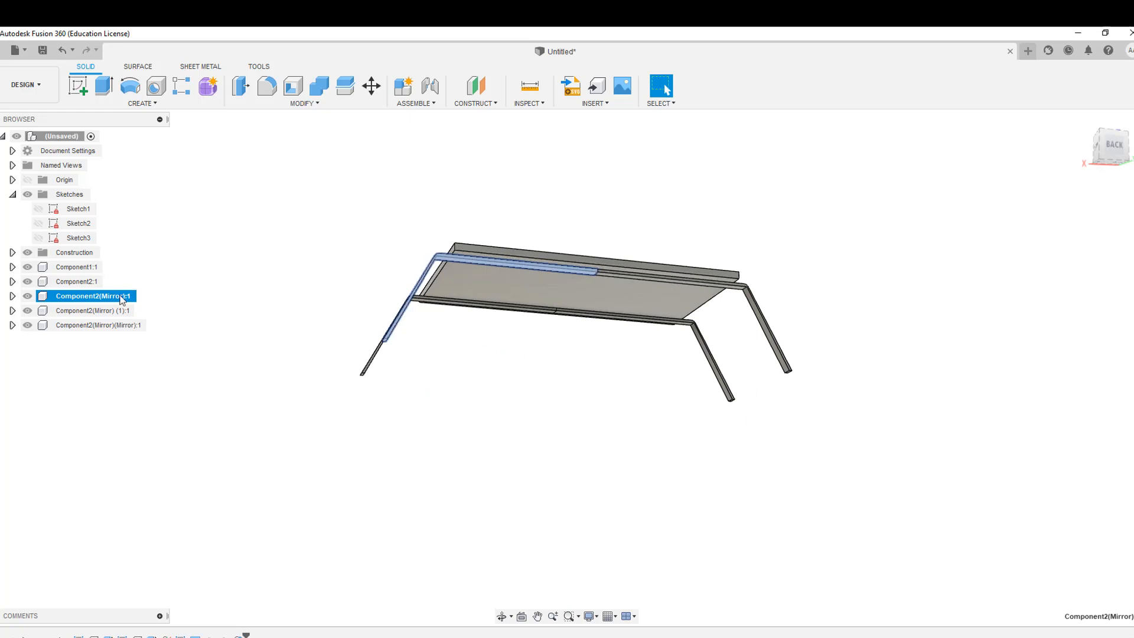
ctrl+click(76, 283)
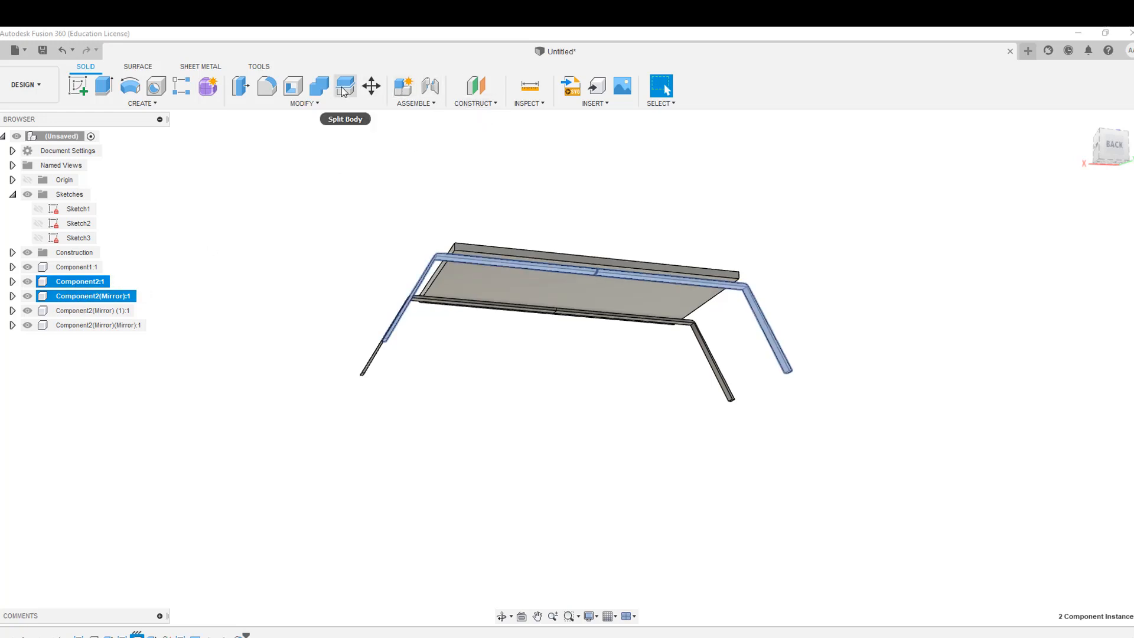
click(320, 87)
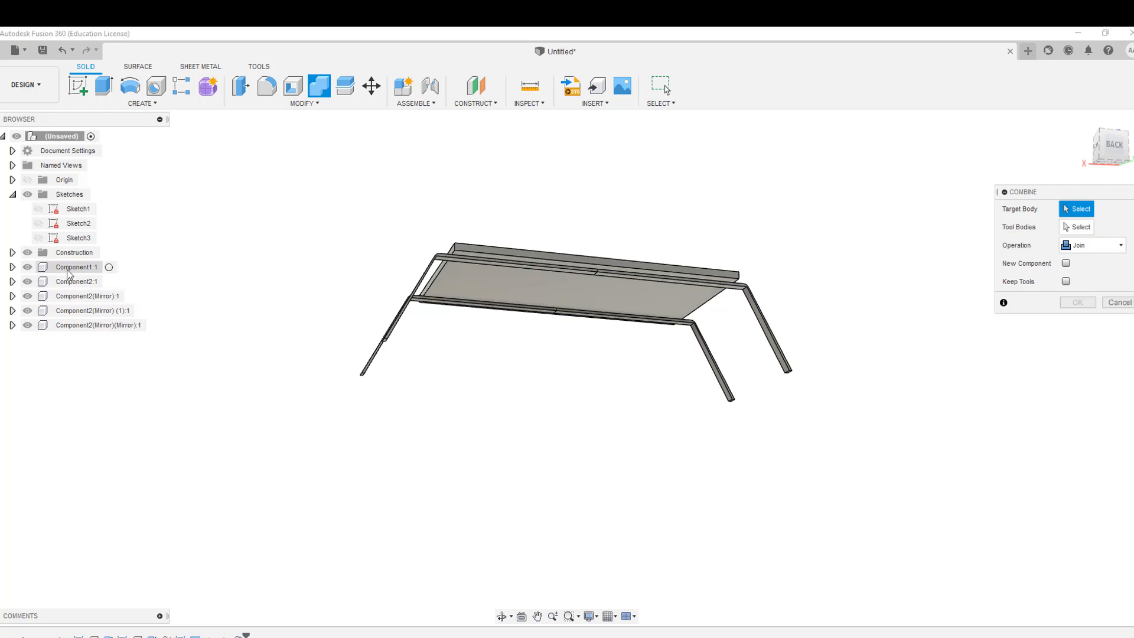
click(496, 266)
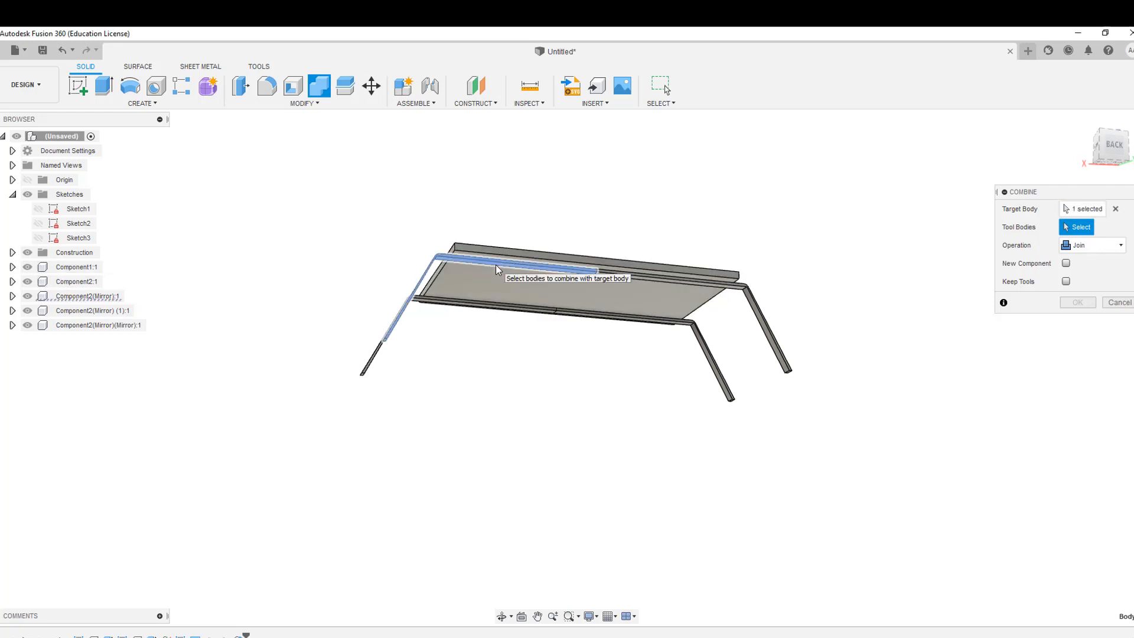
click(637, 274)
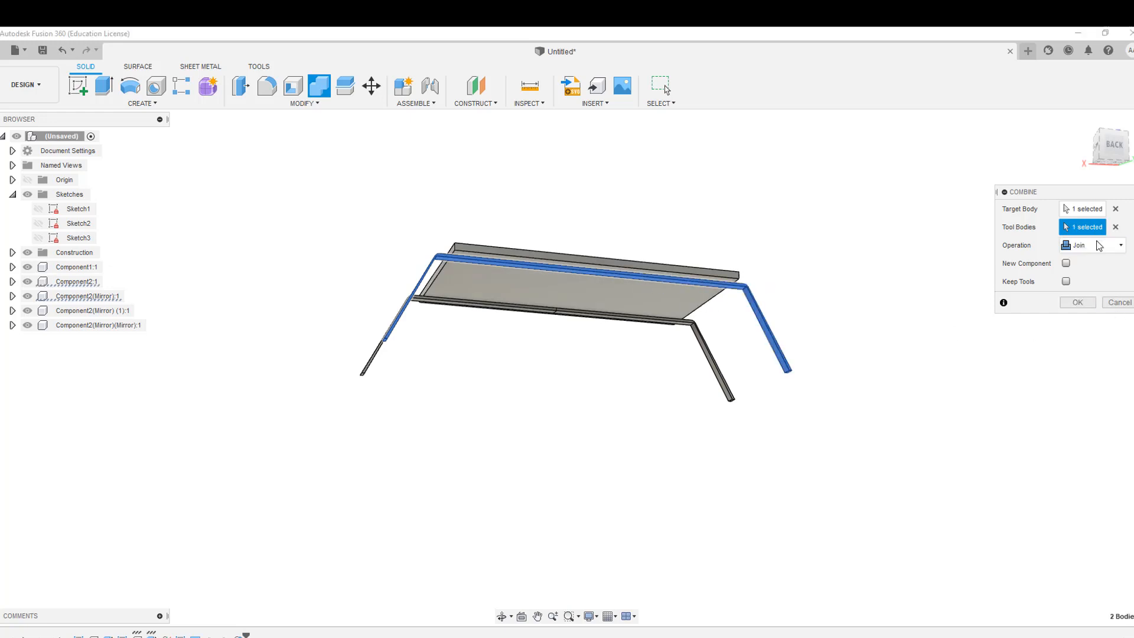
click(1078, 303)
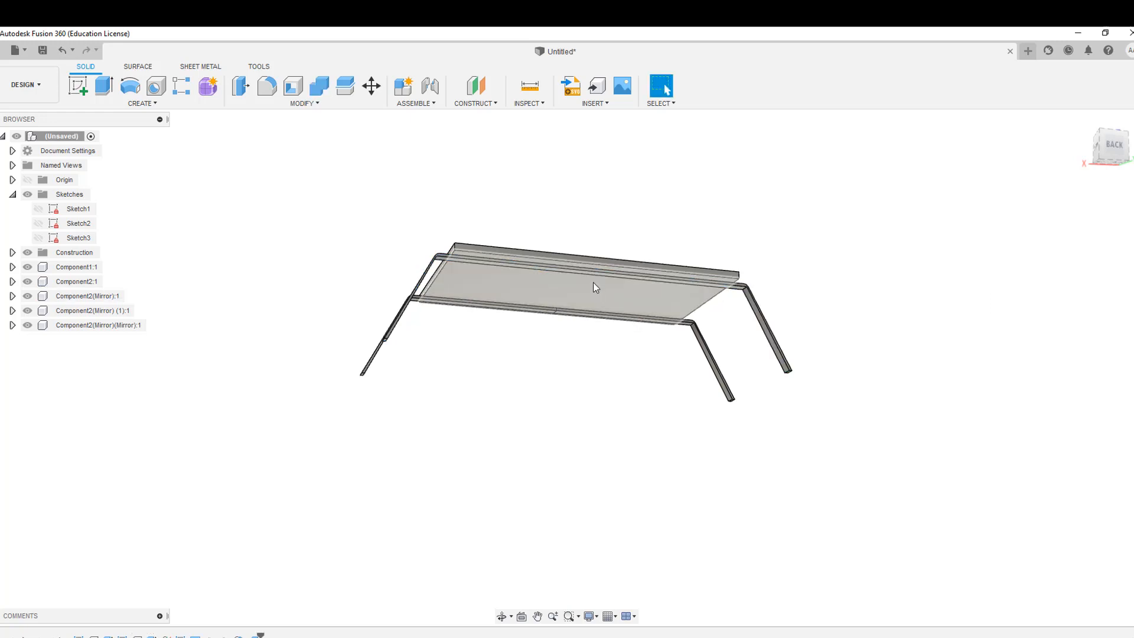
- Combine the Component2(Mirror)(Mirror) body into Component2(Mirror) (1) along the other long side, using the Join operation
scroll(589, 273, up, 5)
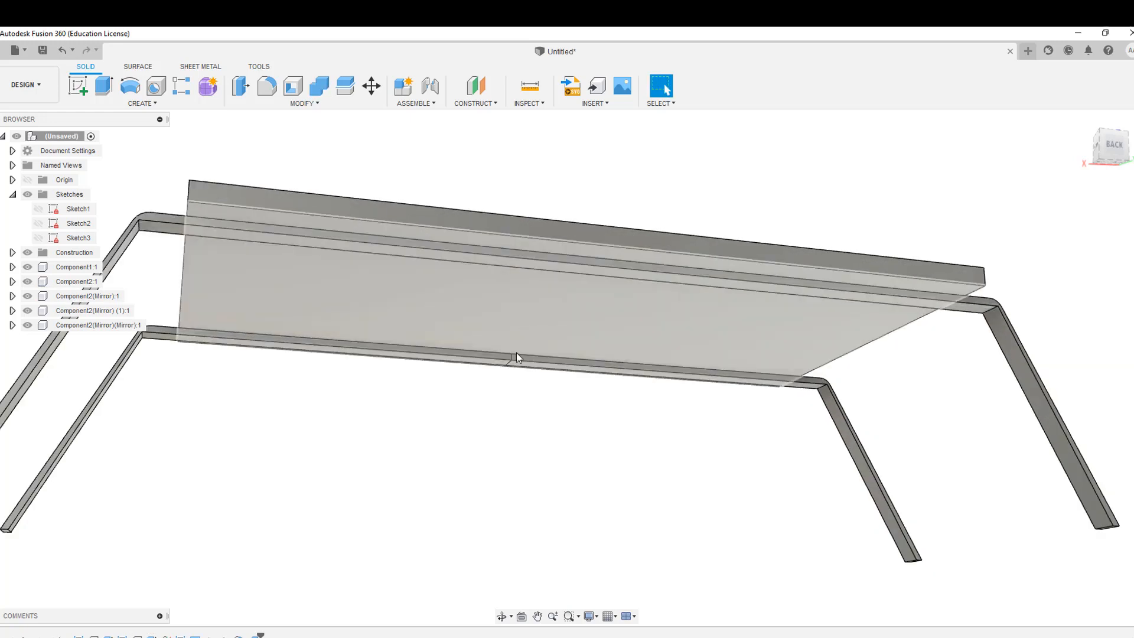
scroll(591, 265, up, 2)
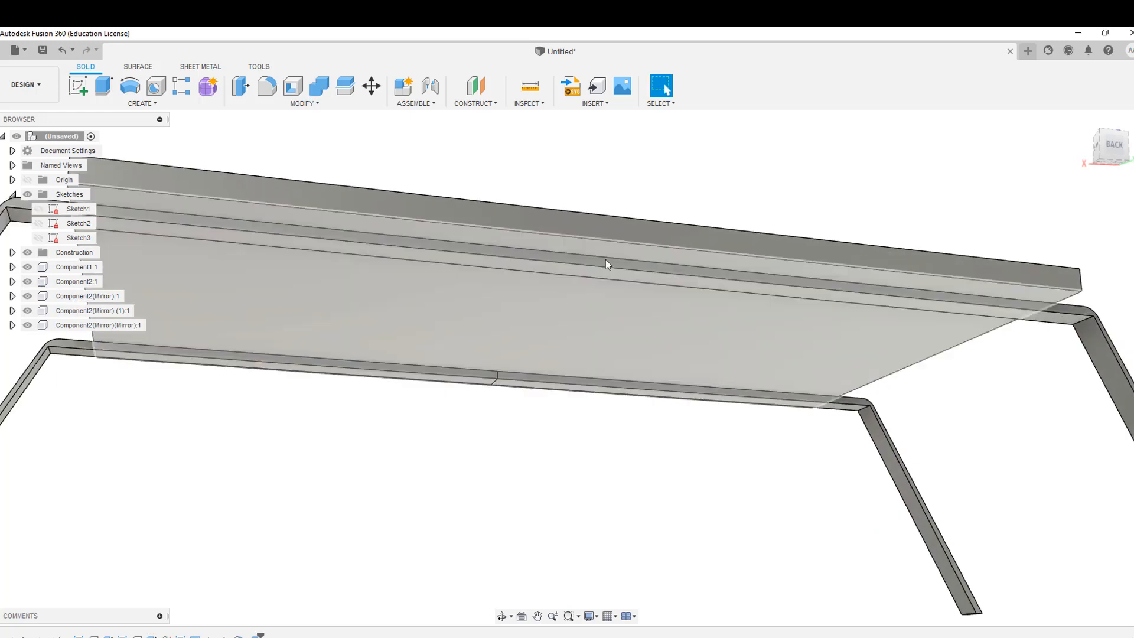
scroll(608, 266, down, 6)
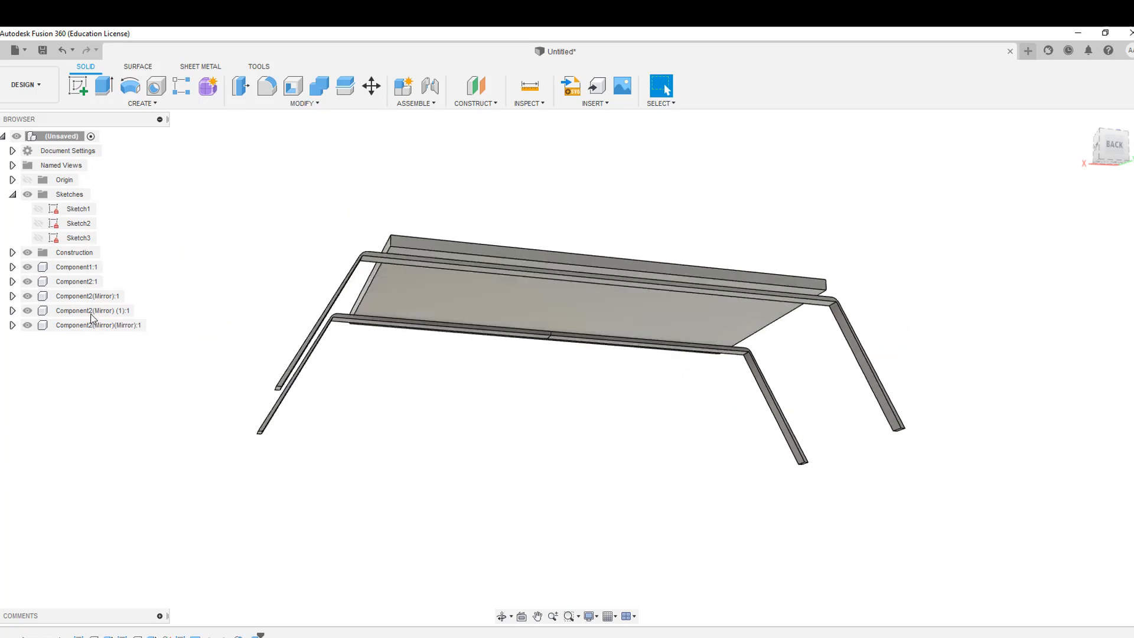
click(75, 282)
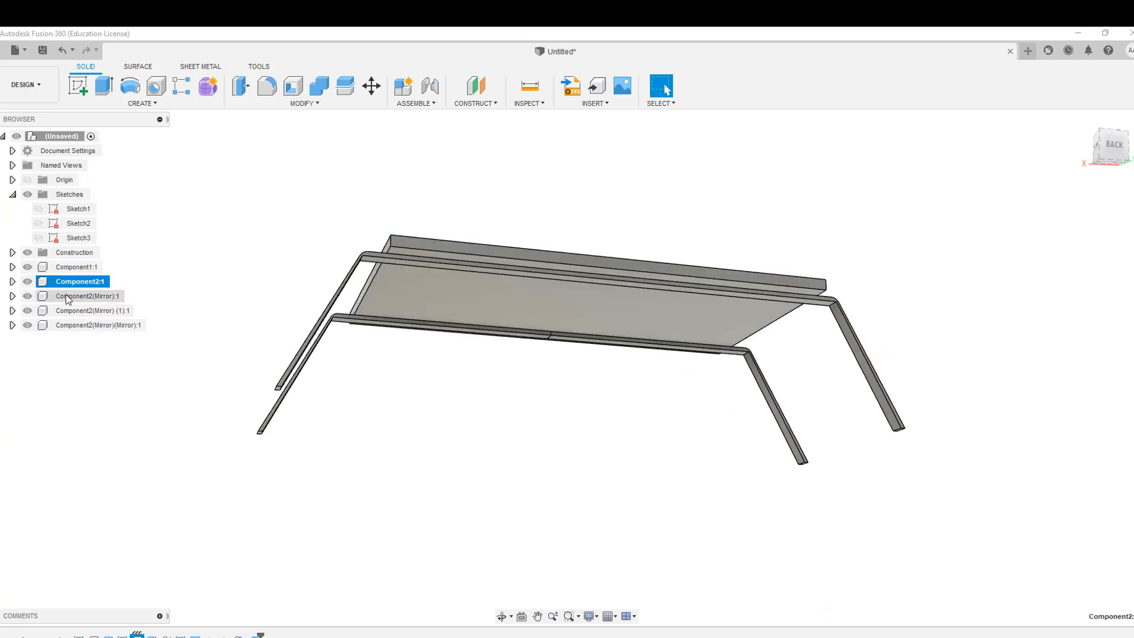
click(68, 298)
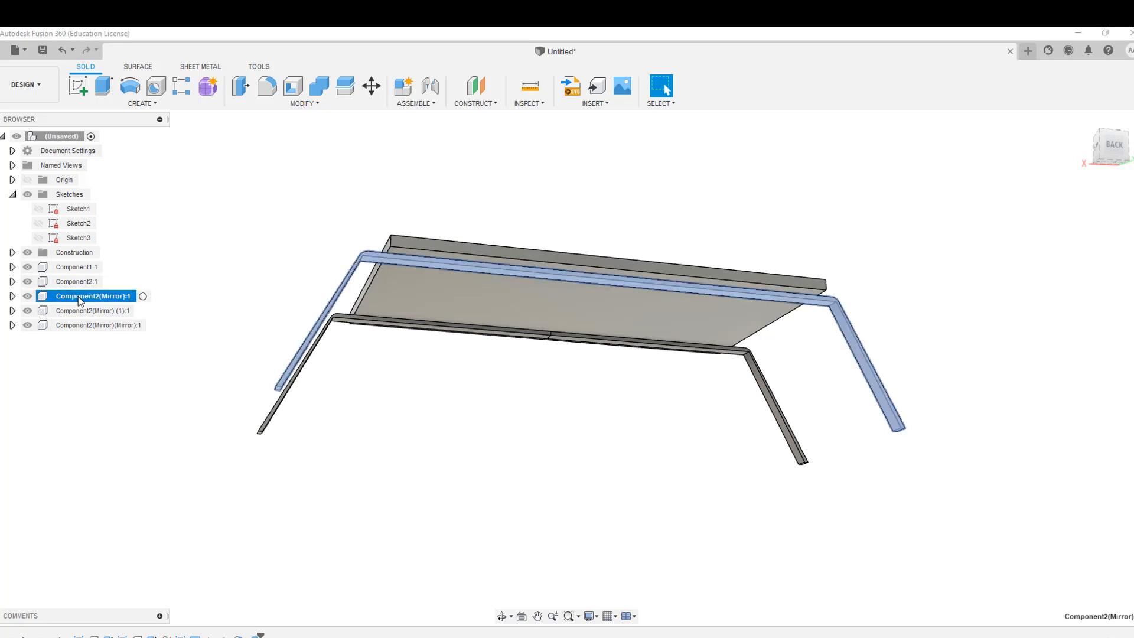
click(105, 312)
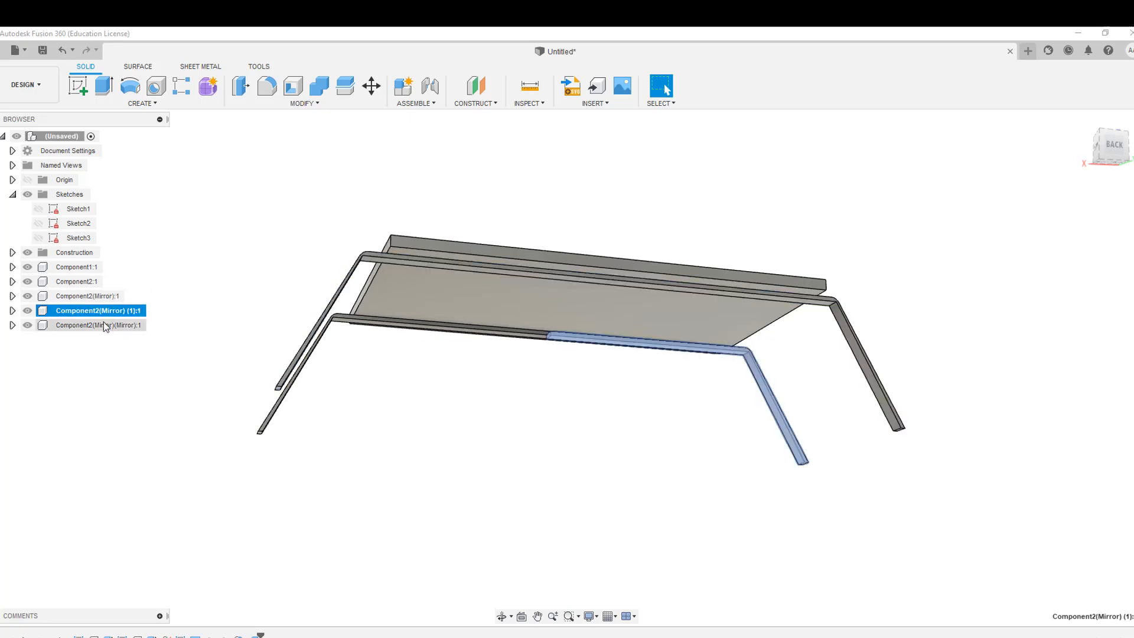
ctrl+click(104, 327)
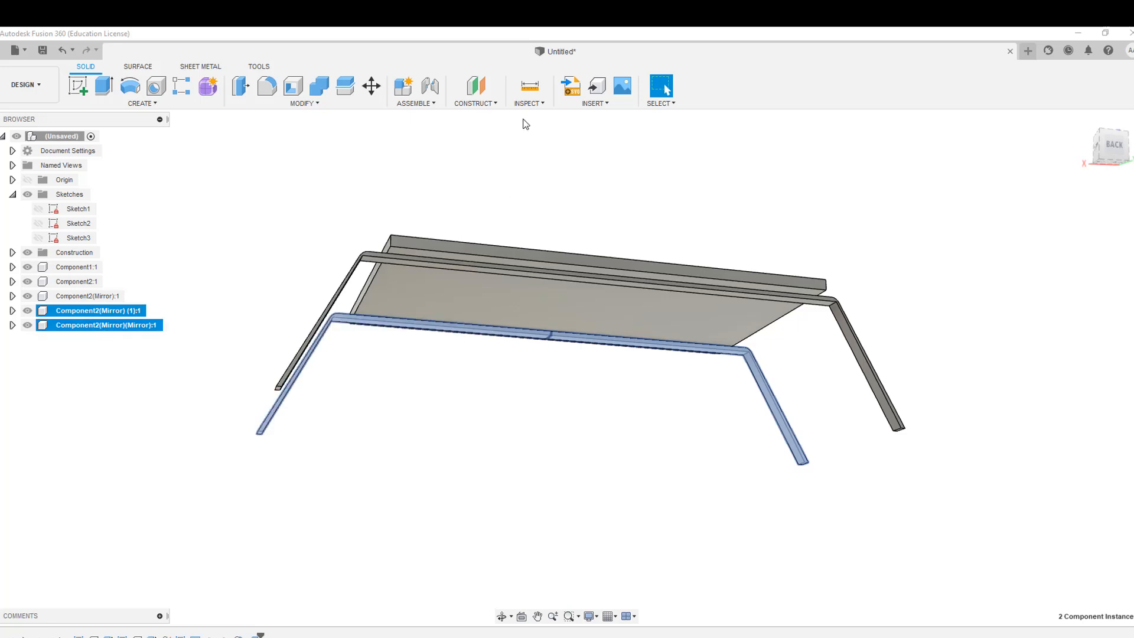
click(319, 86)
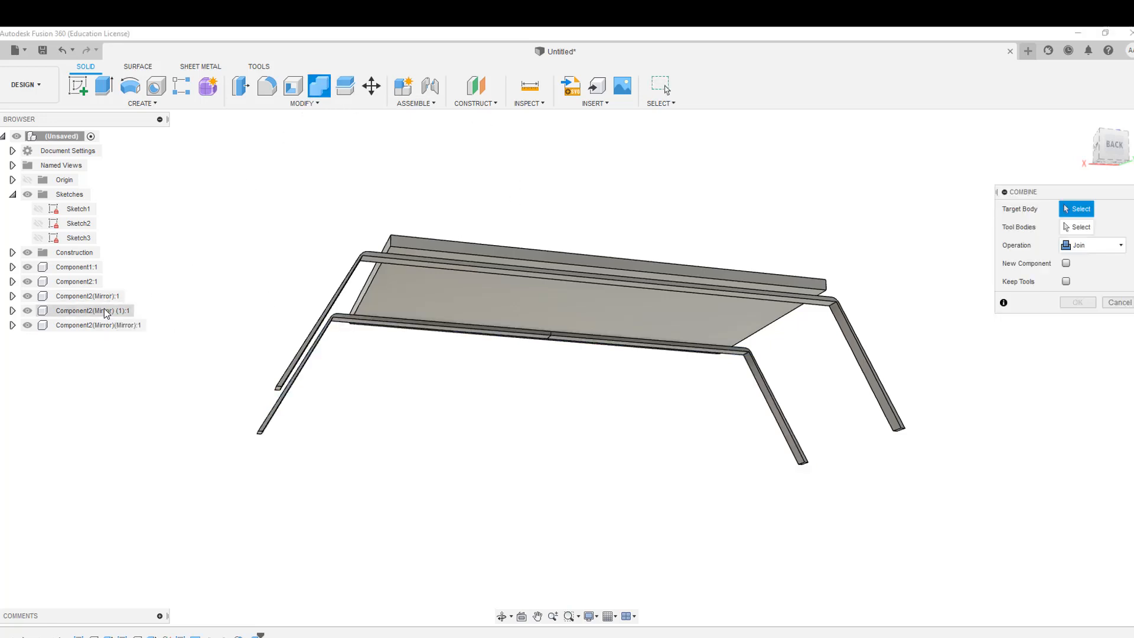
click(581, 347)
click(488, 330)
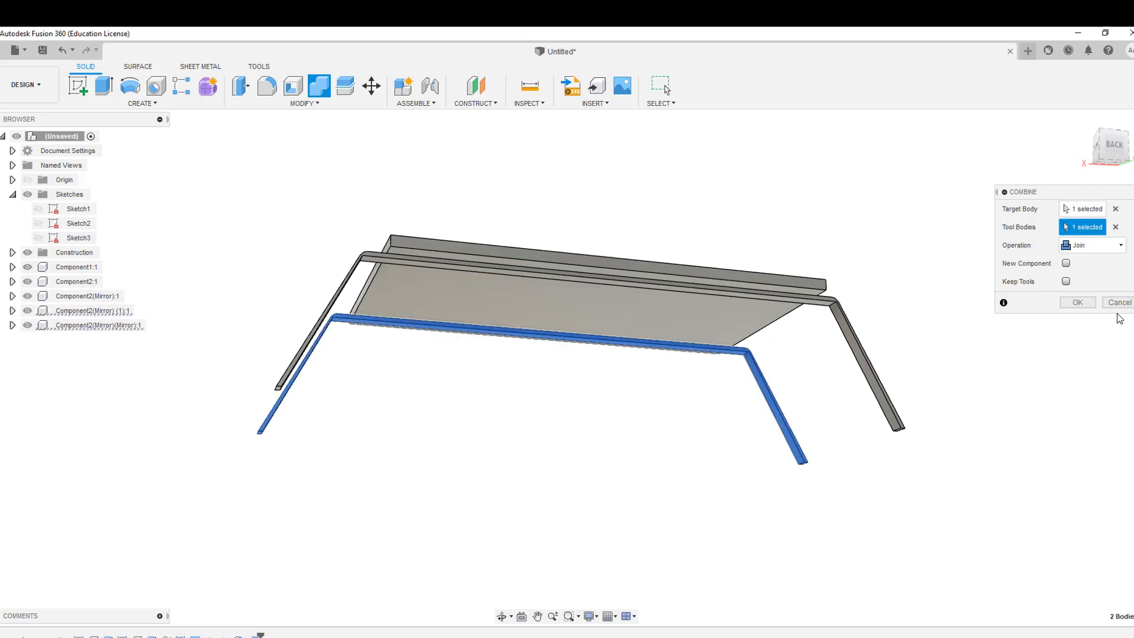
click(1079, 302)
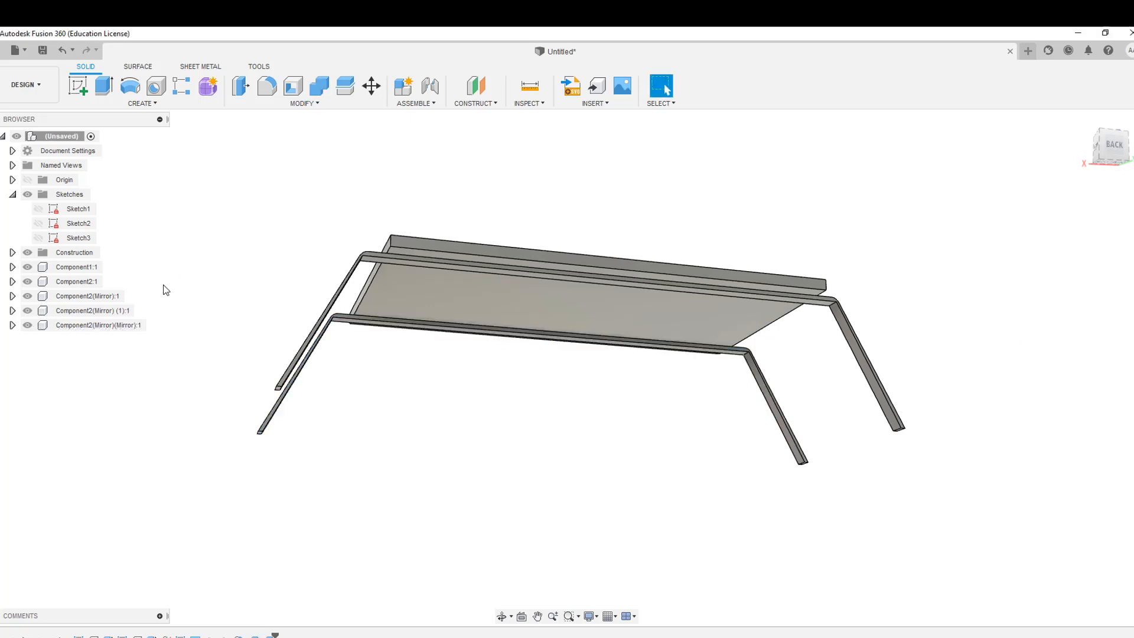
- Check the joined leg frame's components and inspect the whole table from several angles, including the front
click(87, 312)
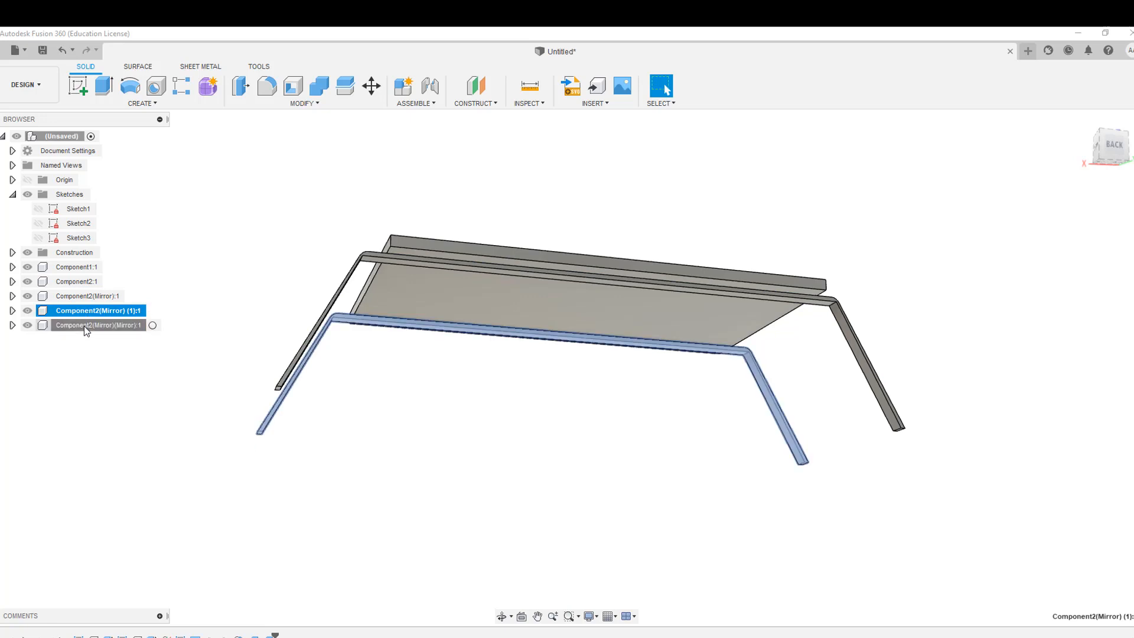
click(84, 326)
mouse_move(1115, 156)
mouse_down()
mouse_move(1045, 198)
mouse_move(1099, 159)
mouse_up()
click(944, 236)
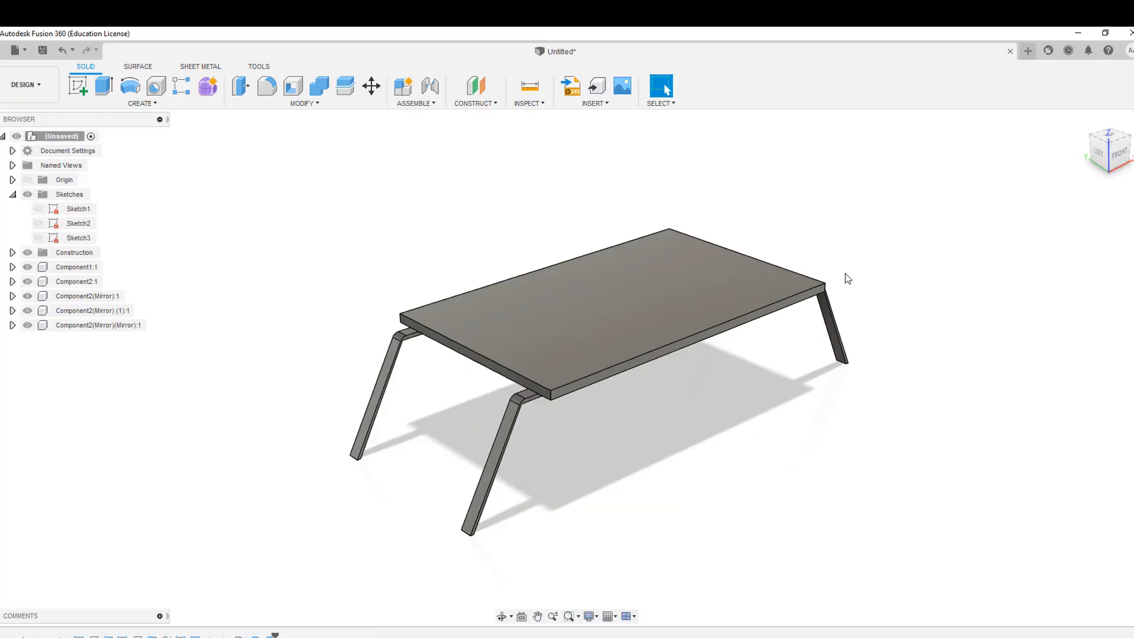
scroll(845, 274, down, 3)
mouse_move(1079, 154)
mouse_down()
mouse_move(1054, 145)
mouse_move(1061, 116)
mouse_move(1057, 143)
mouse_up()
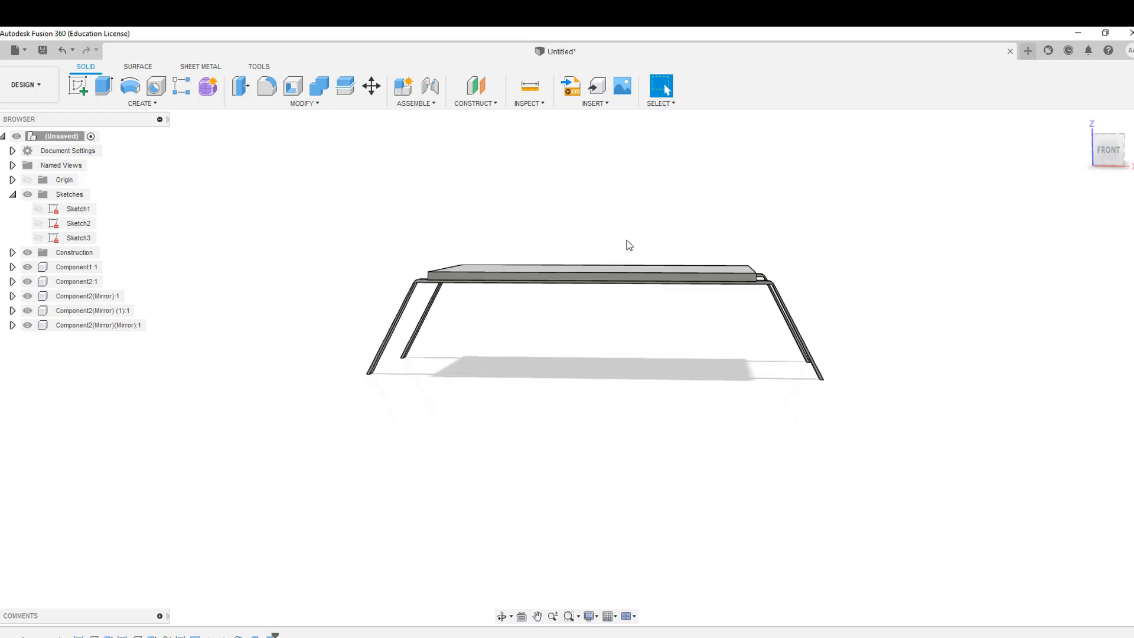
scroll(573, 288, up, 5)
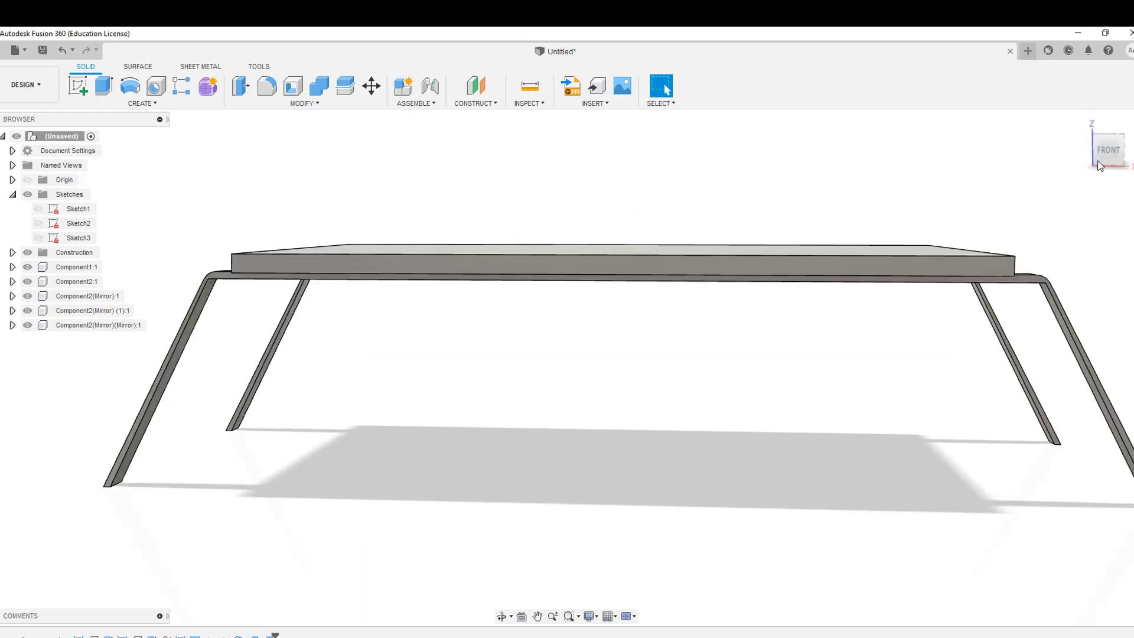
drag(1102, 159, 1048, 169)
scroll(666, 338, down, 3)
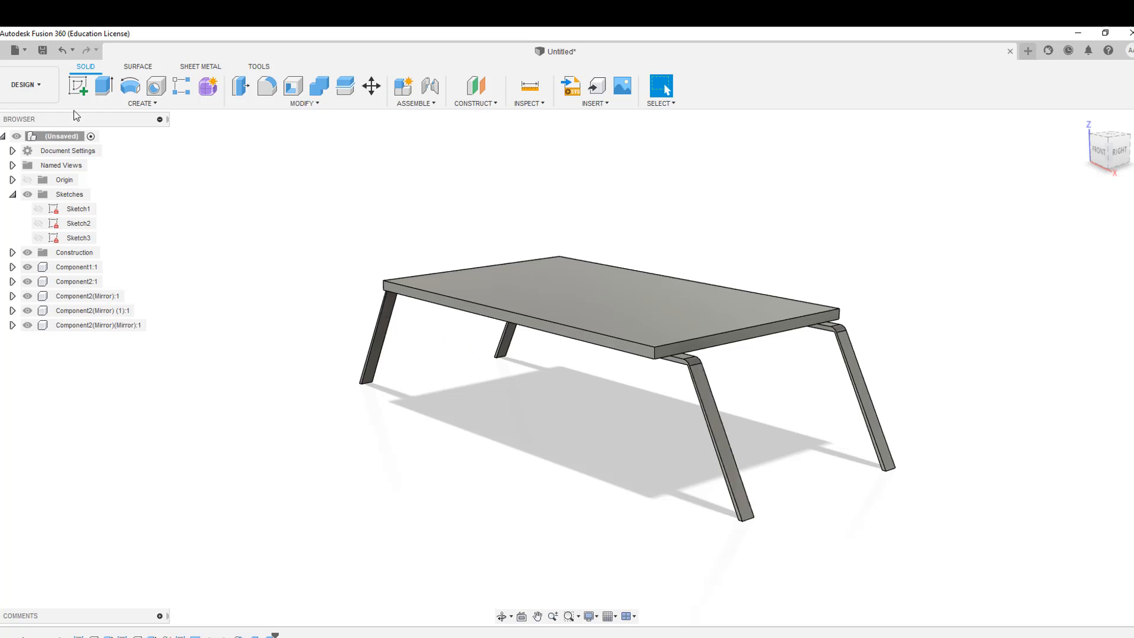
- Assign the Walnut physical material from the Wood category of the Fusion 360 Material Library to the tabletop component
click(89, 269)
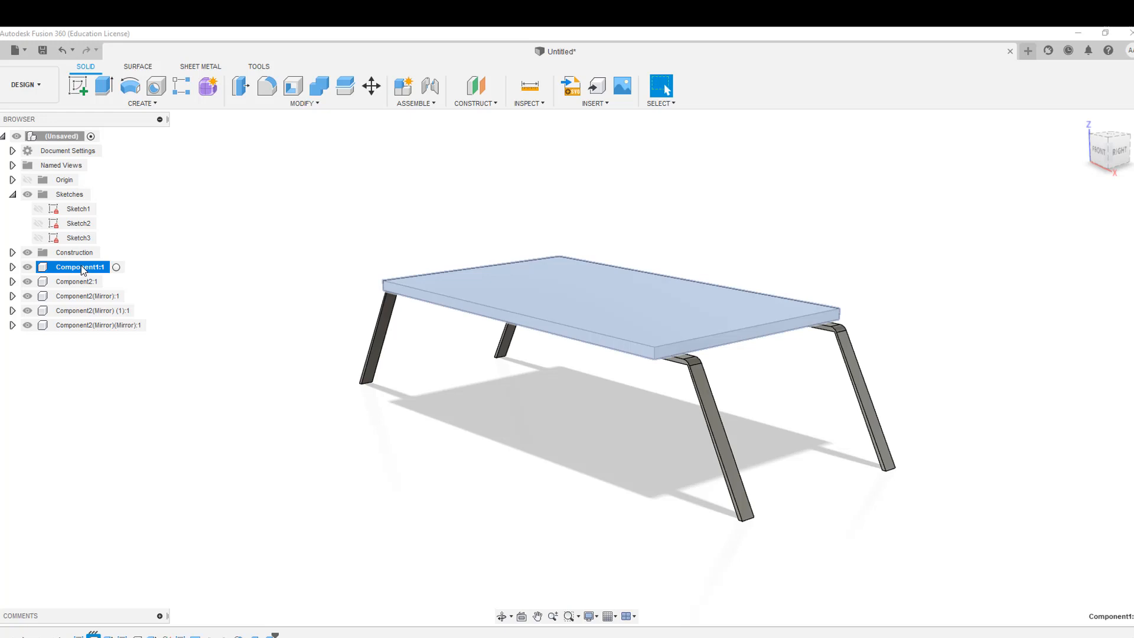
right_click(85, 269)
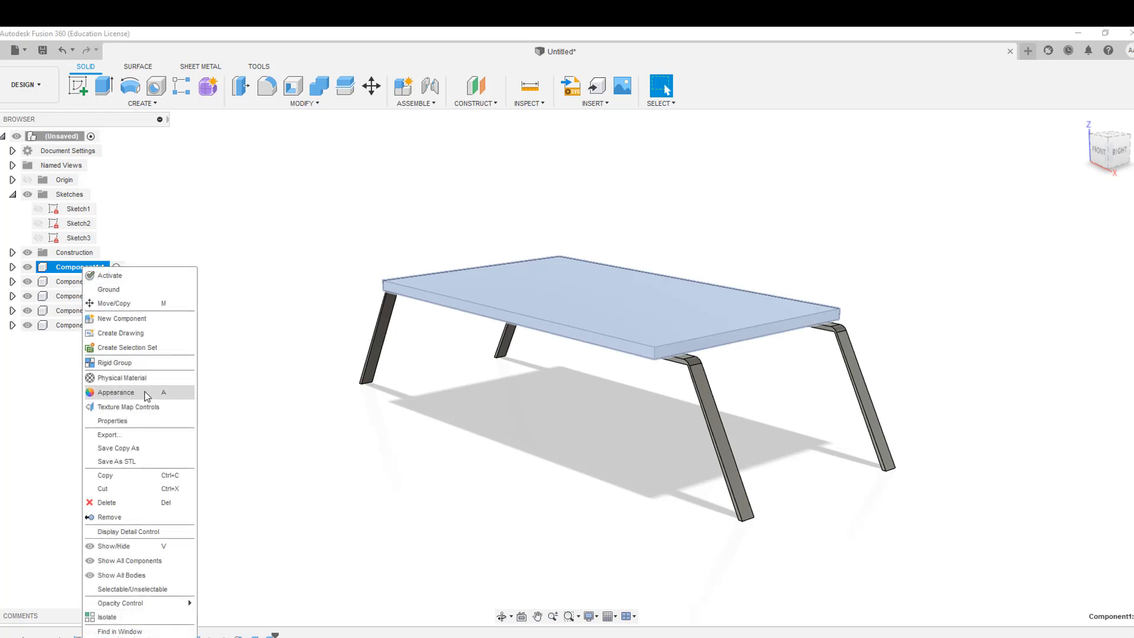
click(145, 383)
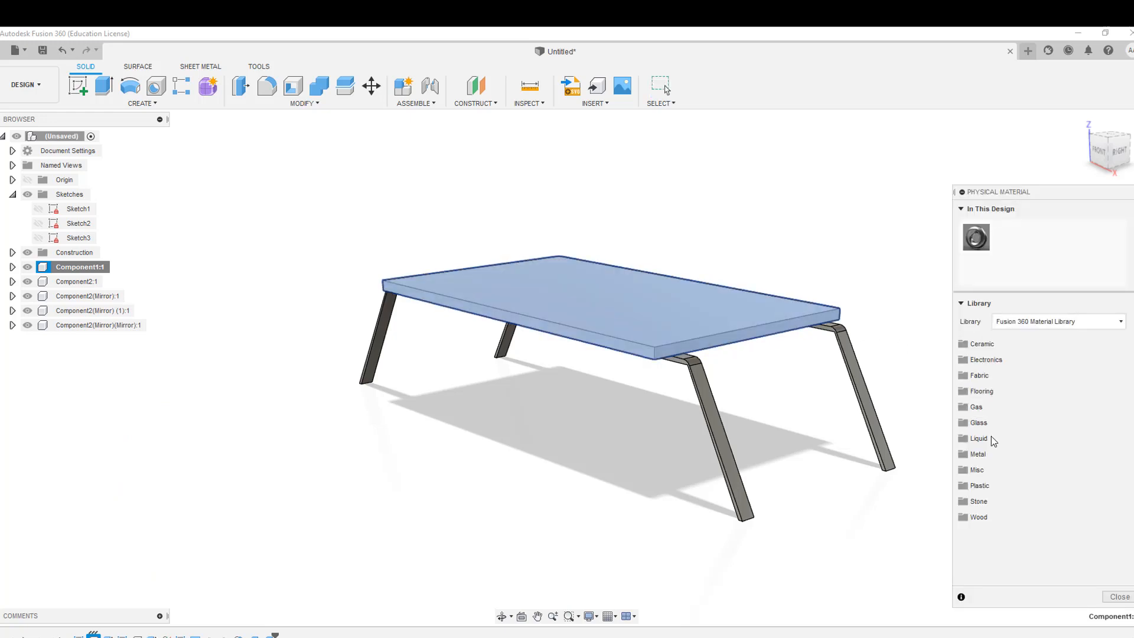
click(978, 454)
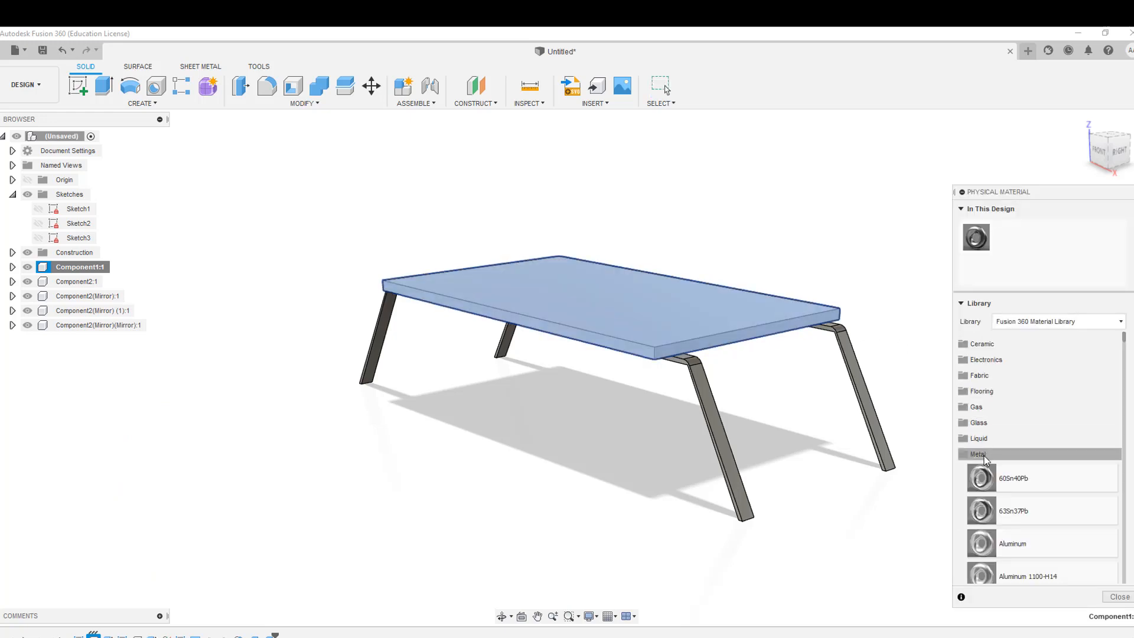
click(985, 456)
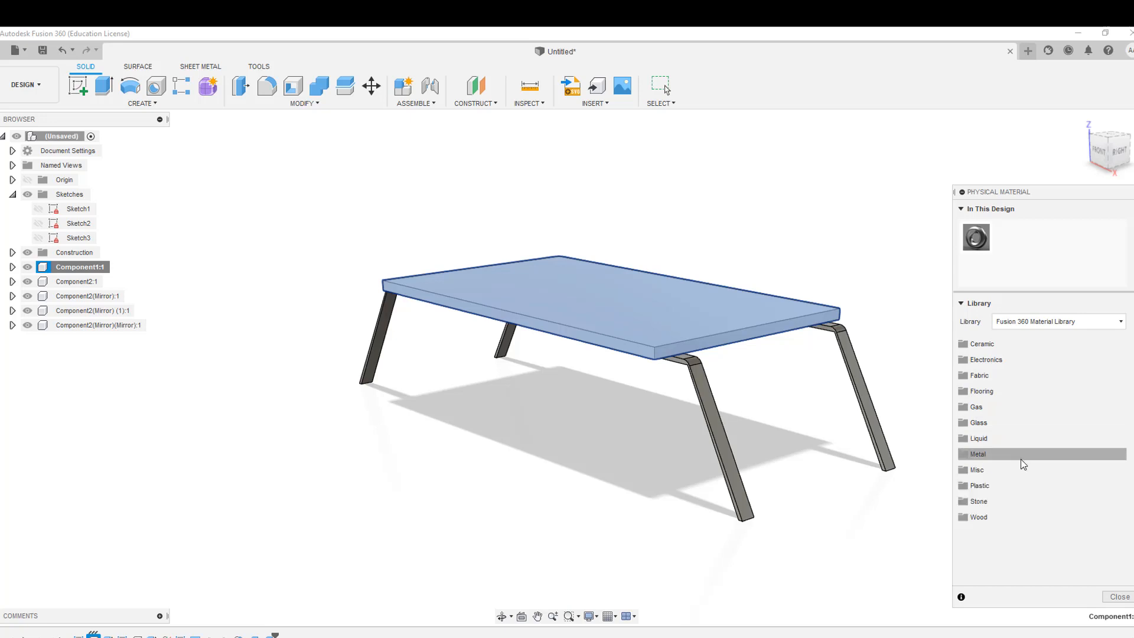
click(981, 516)
scroll(1039, 485, down, 3)
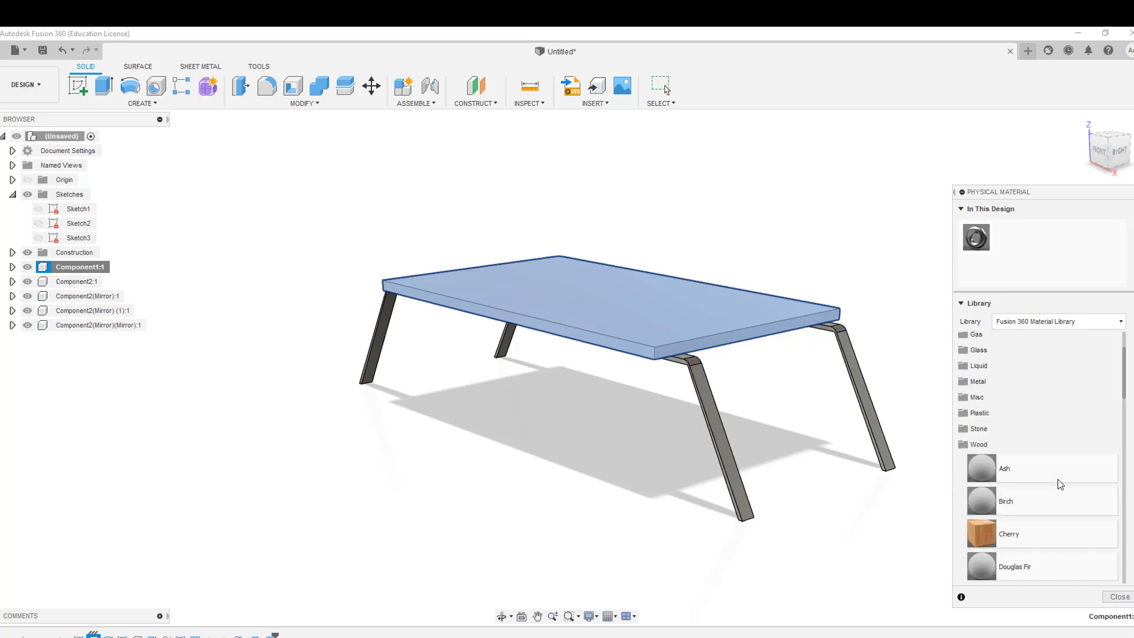
scroll(1061, 484, down, 2)
scroll(1026, 398, down, 6)
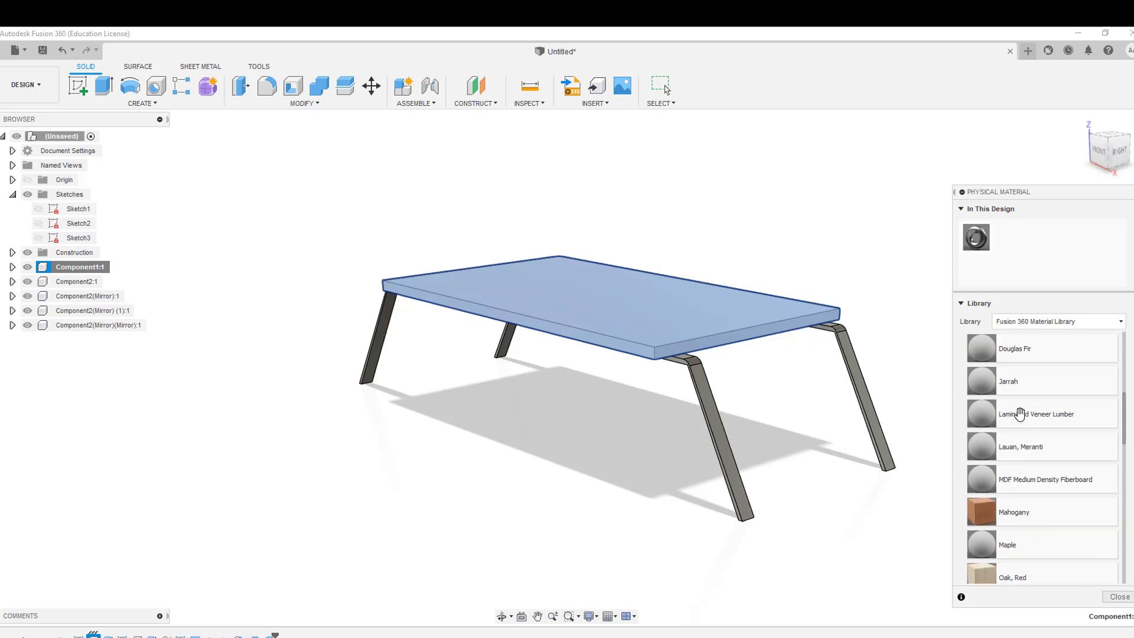
scroll(1026, 437, down, 2)
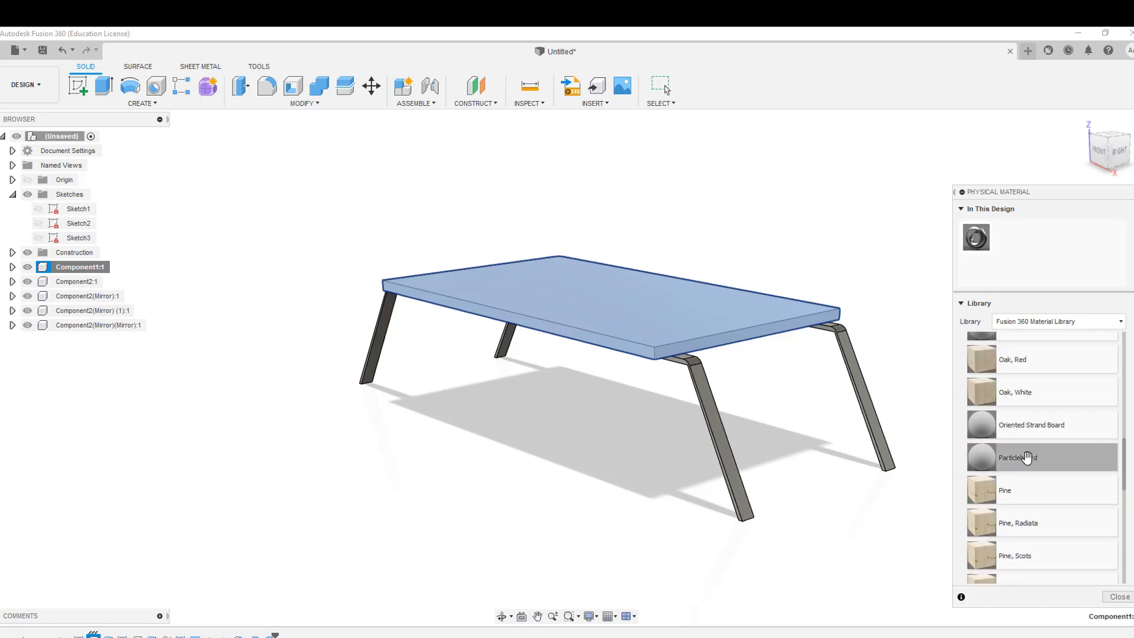
scroll(1029, 449, down, 2)
scroll(1048, 466, down, 3)
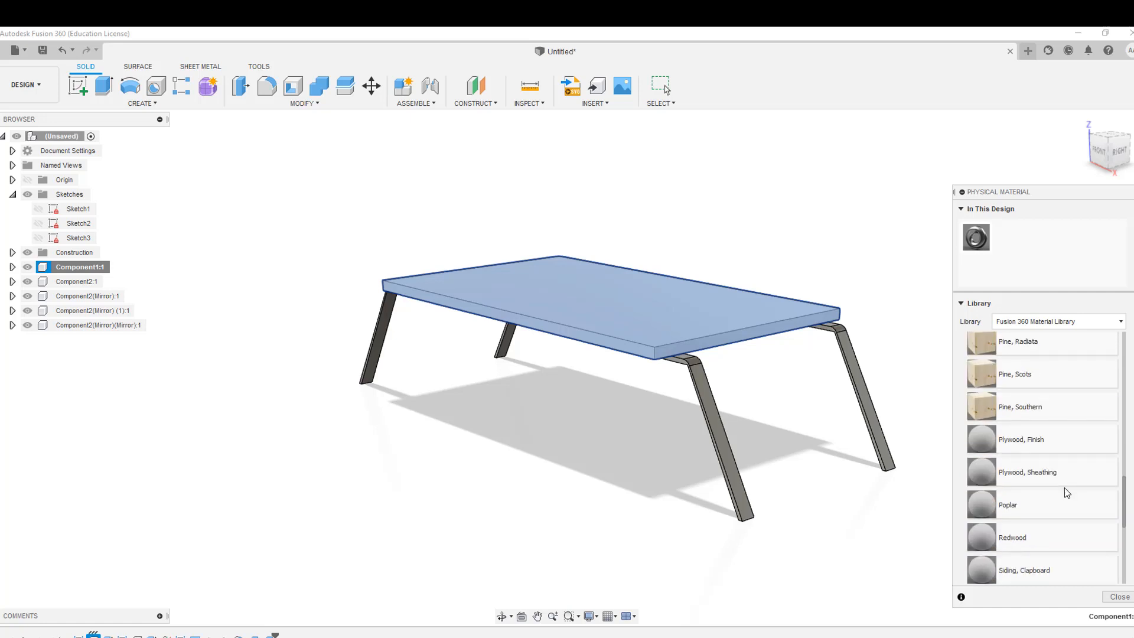
scroll(1064, 488, down, 3)
scroll(1058, 490, down, 3)
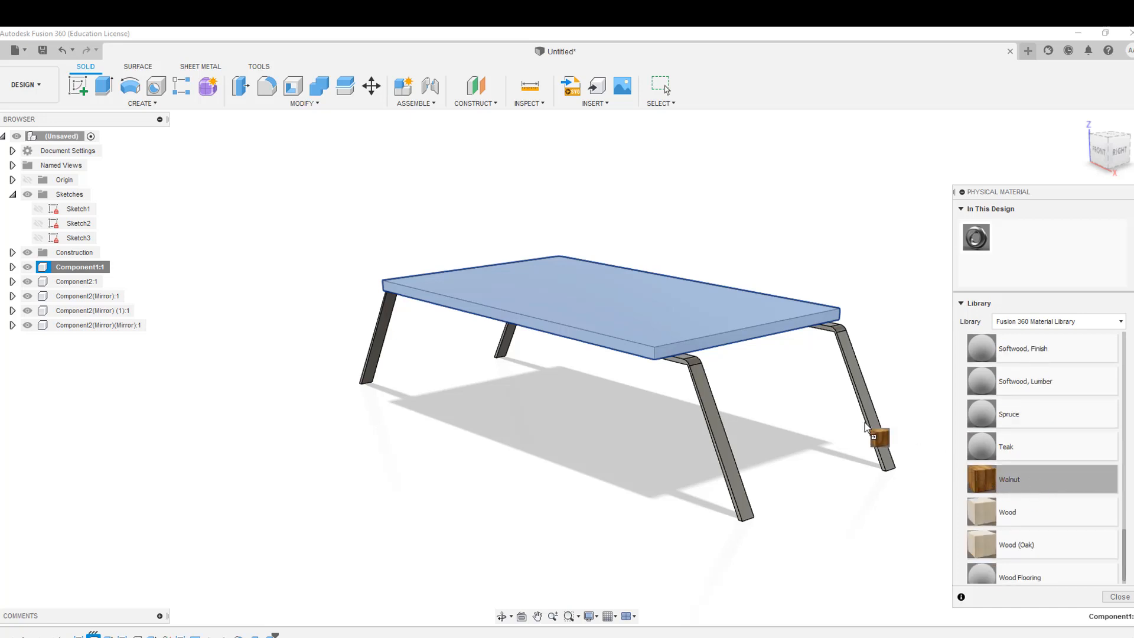
drag(865, 423, 81, 270)
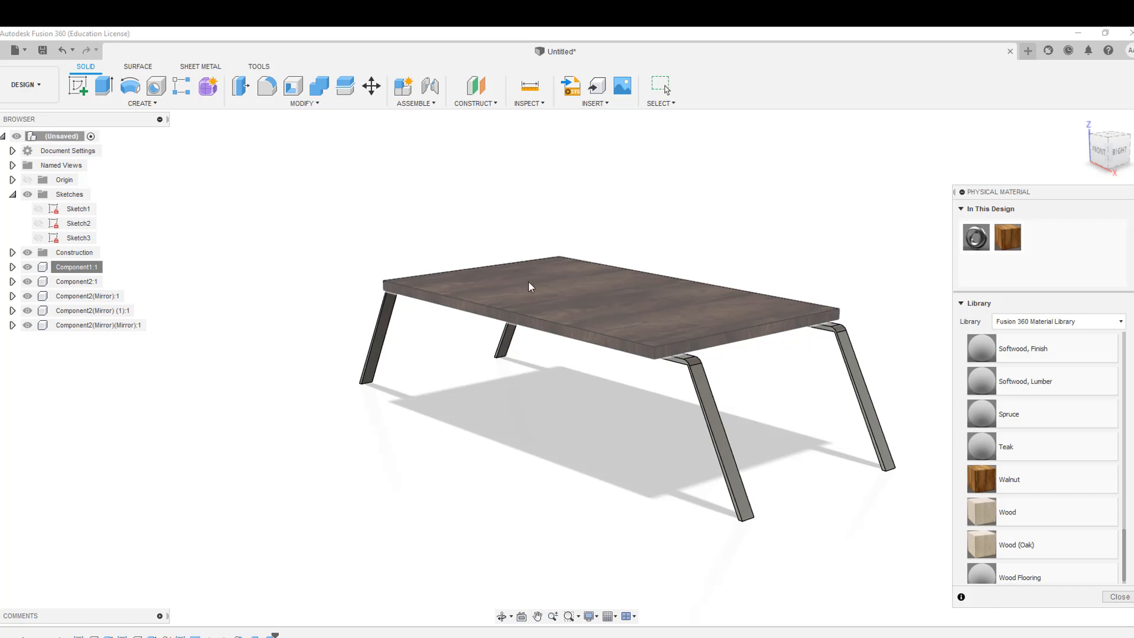
click(1120, 597)
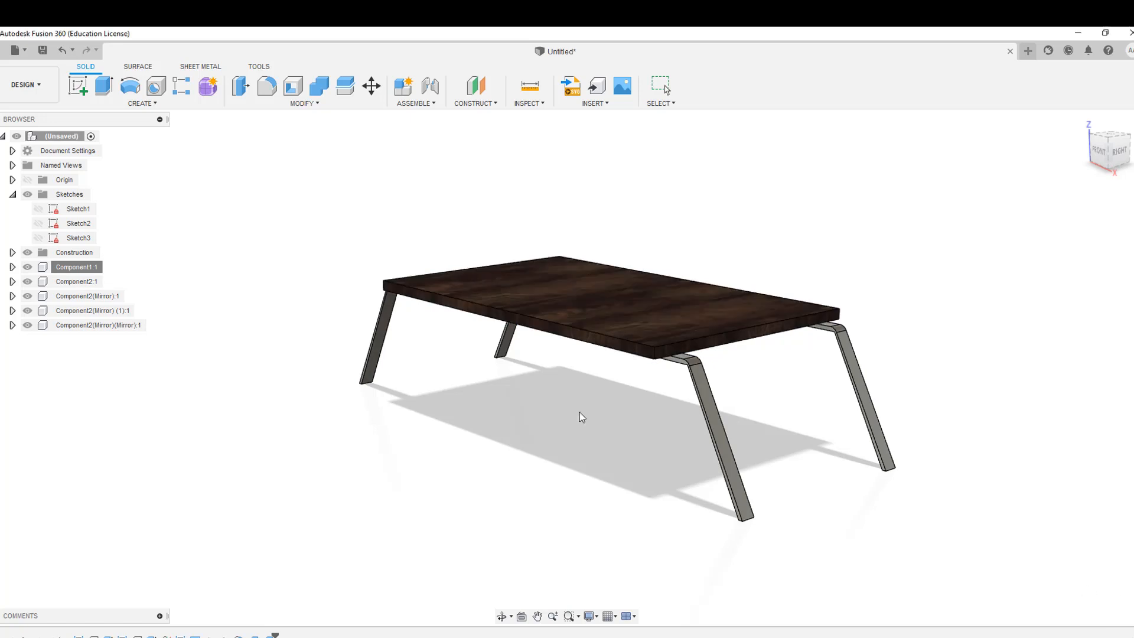
- Assign a light silvery physical material from the library's Metal category to both joined bar-and-leg frames, Component2(Mirror) and Component2(Mirror) (1)
click(86, 296)
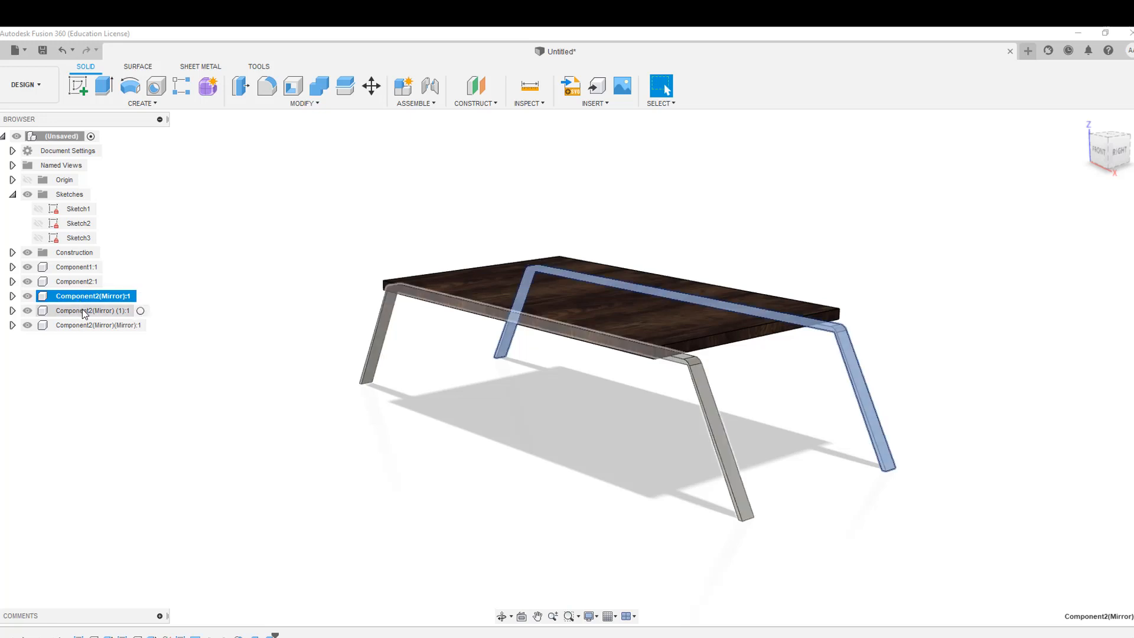
ctrl+click(81, 309)
right_click(81, 309)
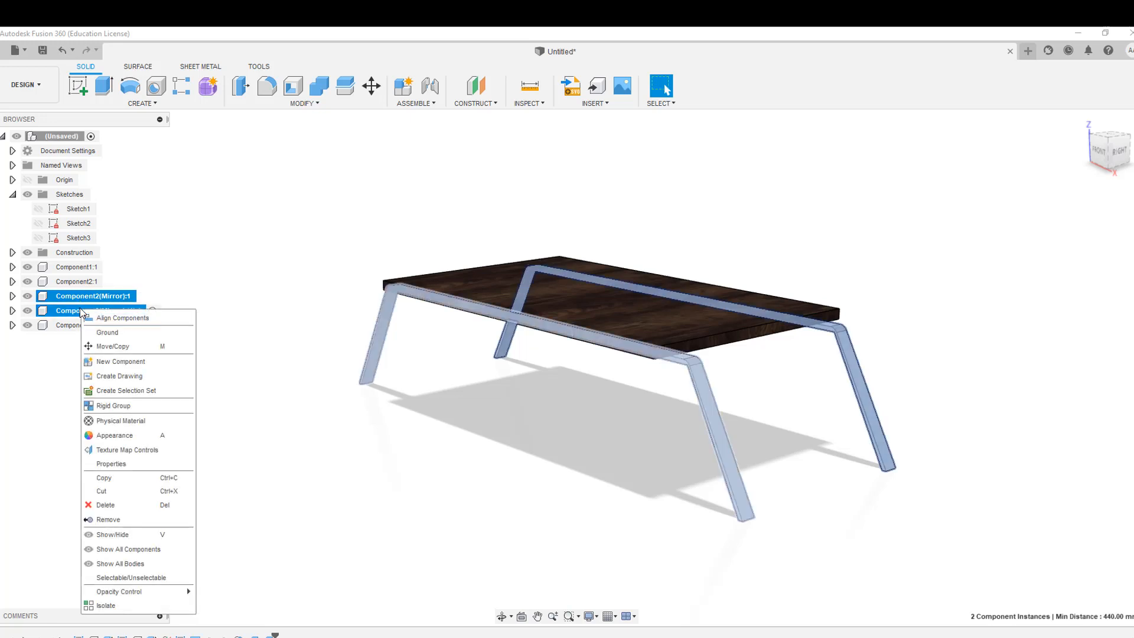
click(145, 422)
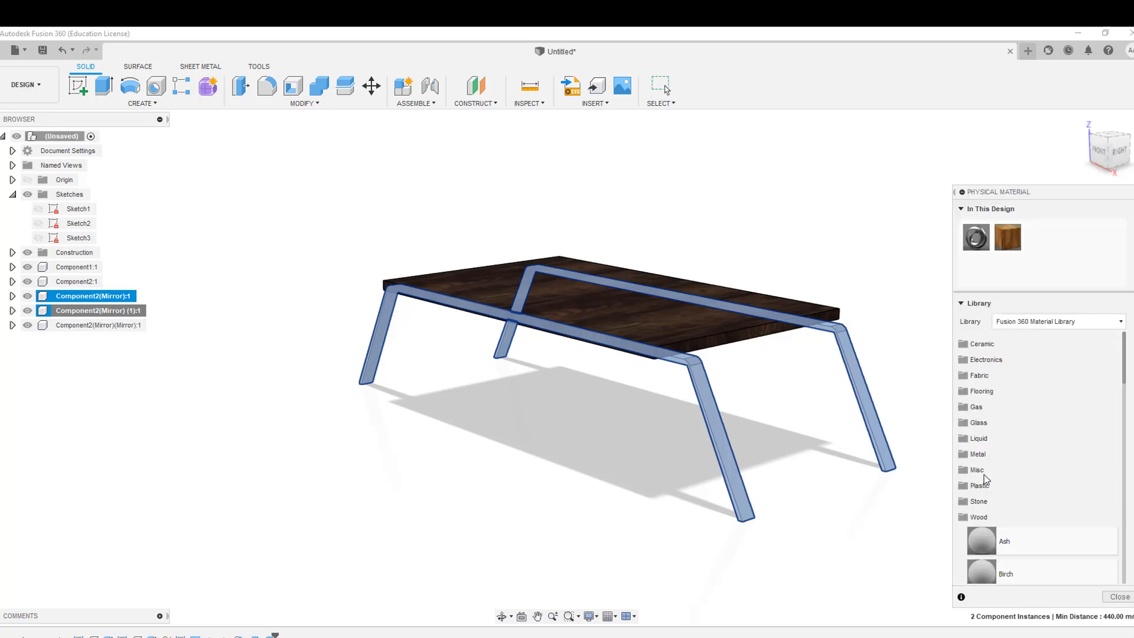
click(984, 455)
scroll(1045, 430, down, 10)
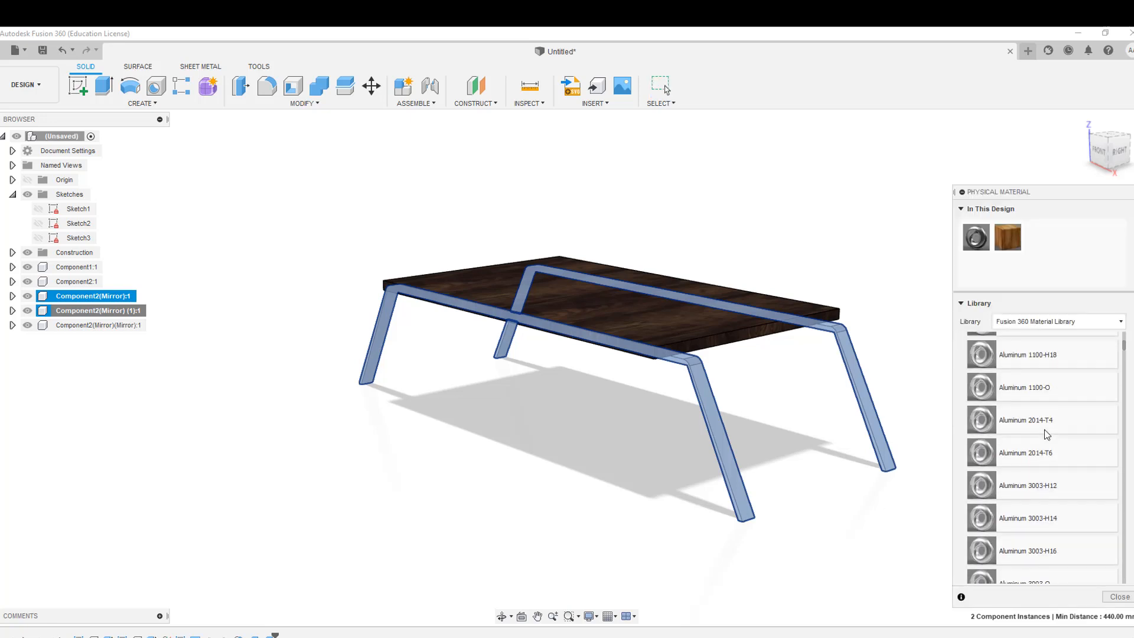
scroll(1044, 429, down, 10)
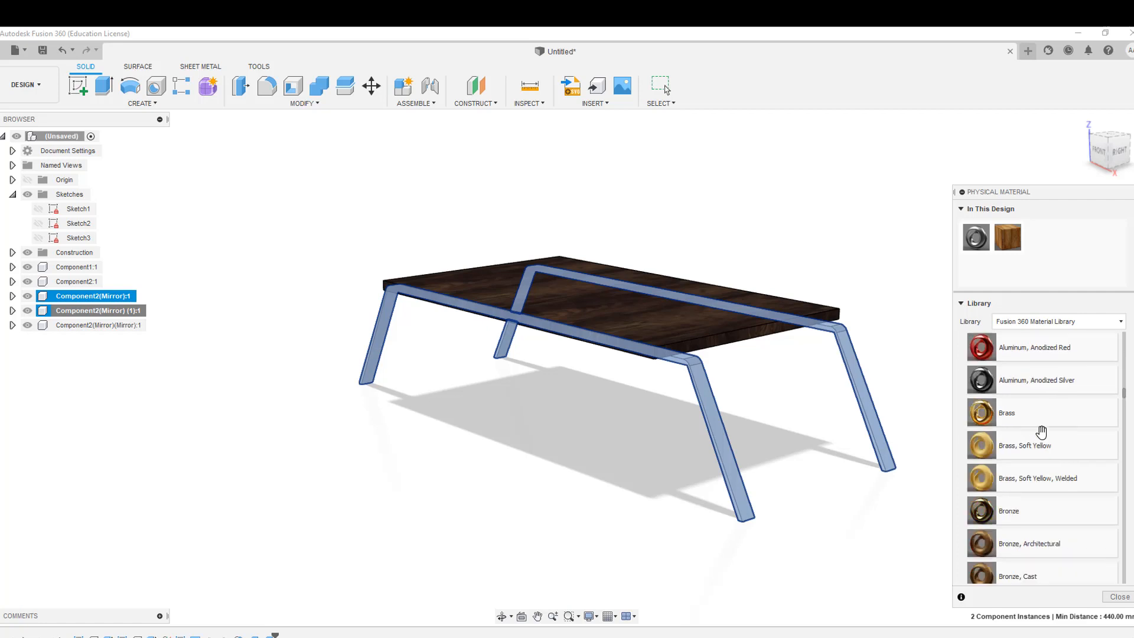
scroll(1041, 432, up, 3)
scroll(1041, 434, down, 8)
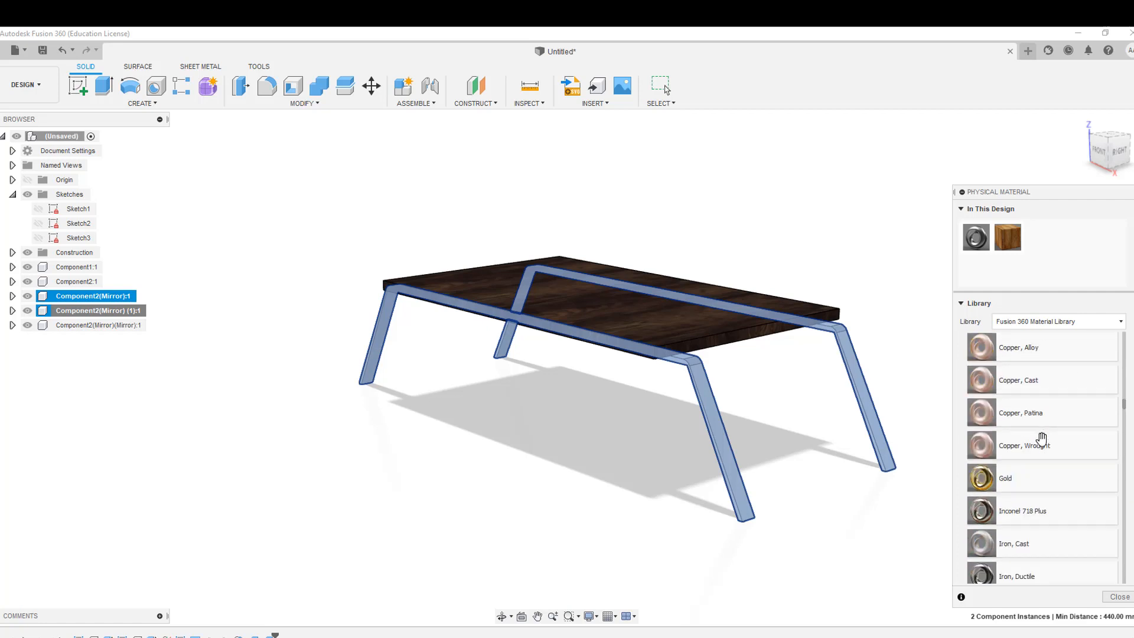
scroll(1038, 444, down, 10)
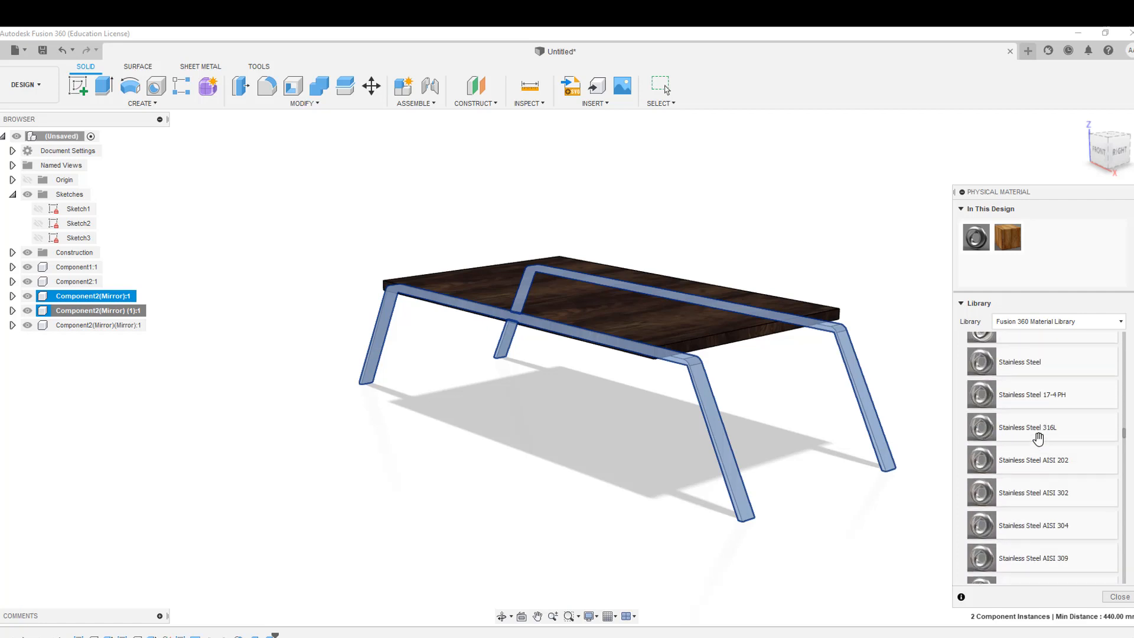
scroll(1039, 438, up, 5)
drag(820, 402, 99, 312)
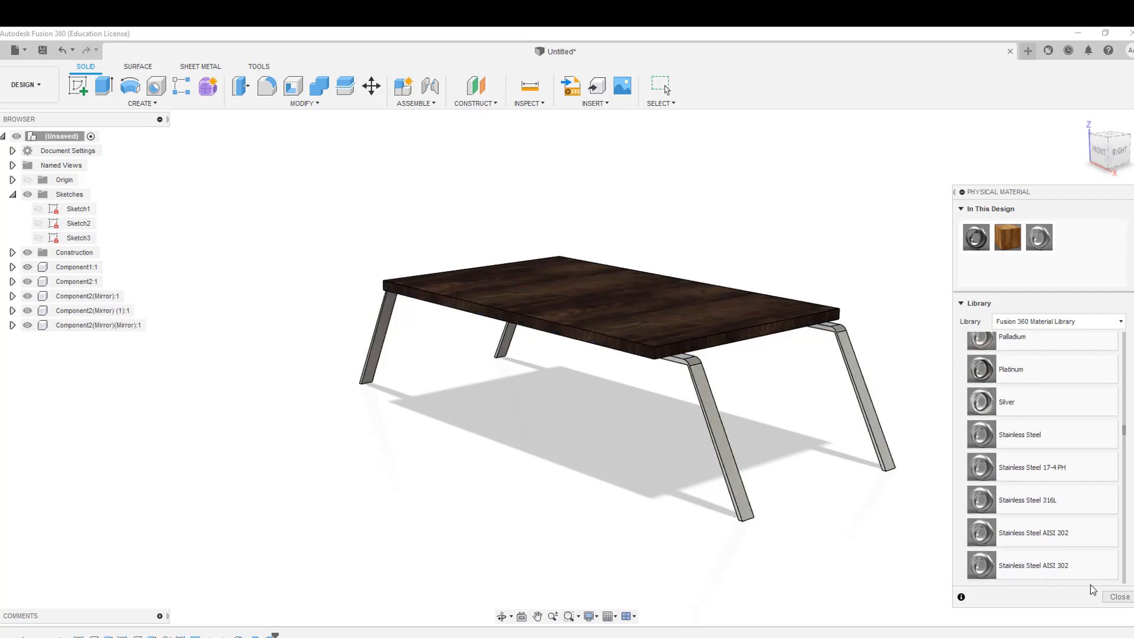
- Finish the material assignment and examine the walnut tabletop and metal leg frames from several angles, including a leg's foot up close
click(1115, 597)
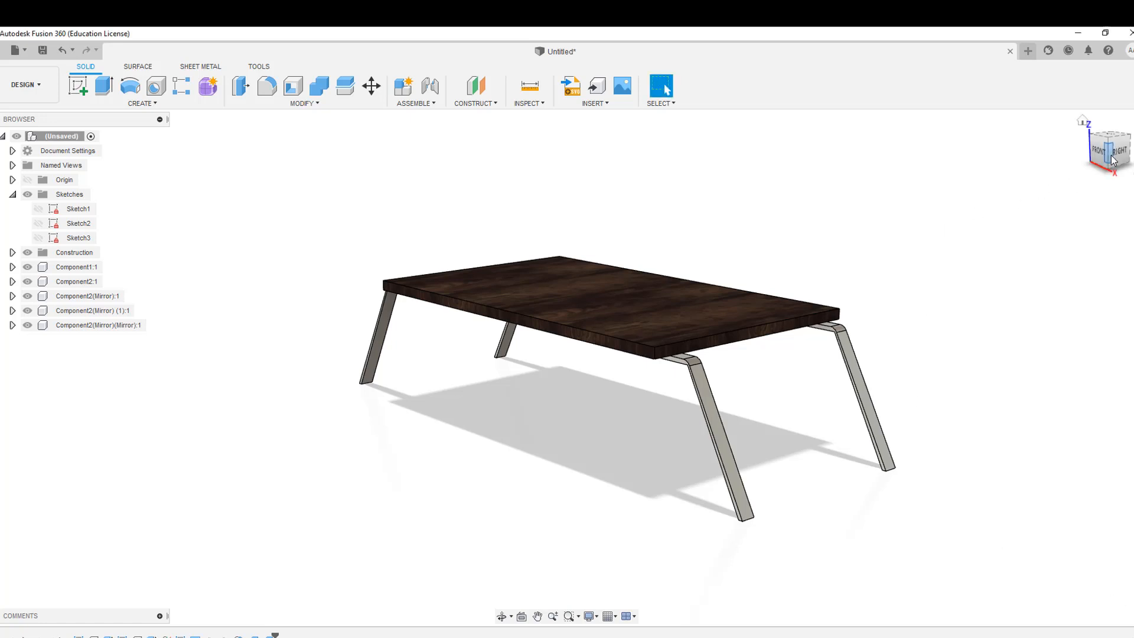
mouse_move(1112, 158)
mouse_down()
mouse_move(969, 165)
mouse_move(904, 139)
mouse_move(921, 82)
mouse_move(898, 142)
mouse_up()
drag(774, 251, 764, 266)
middle_drag(764, 266, 882, 281)
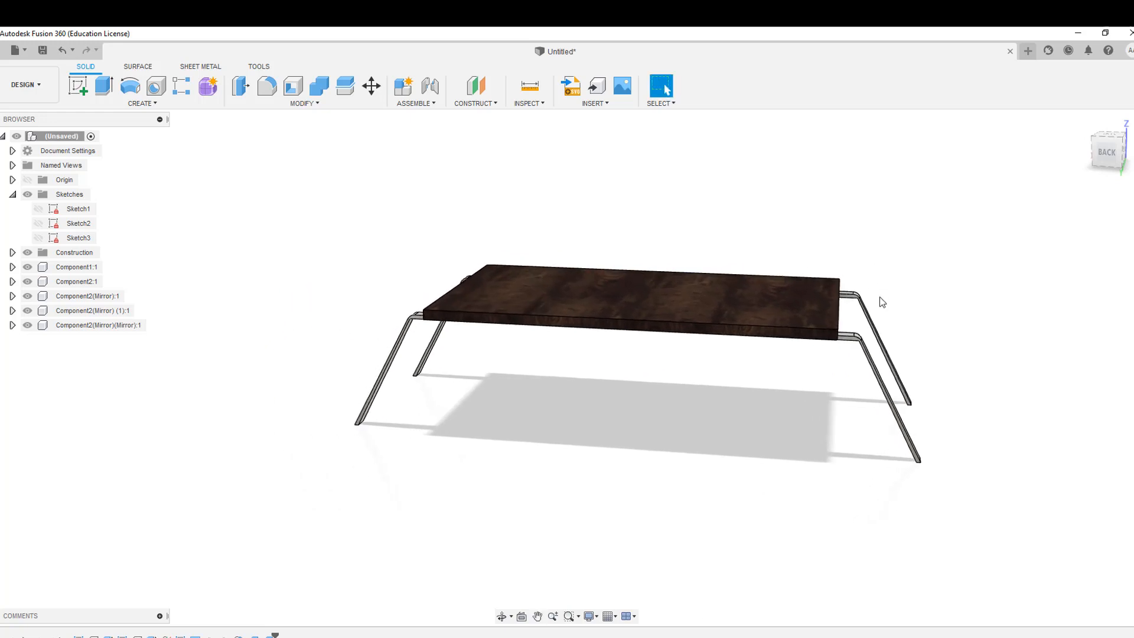
scroll(878, 296, down, 3)
click(1097, 146)
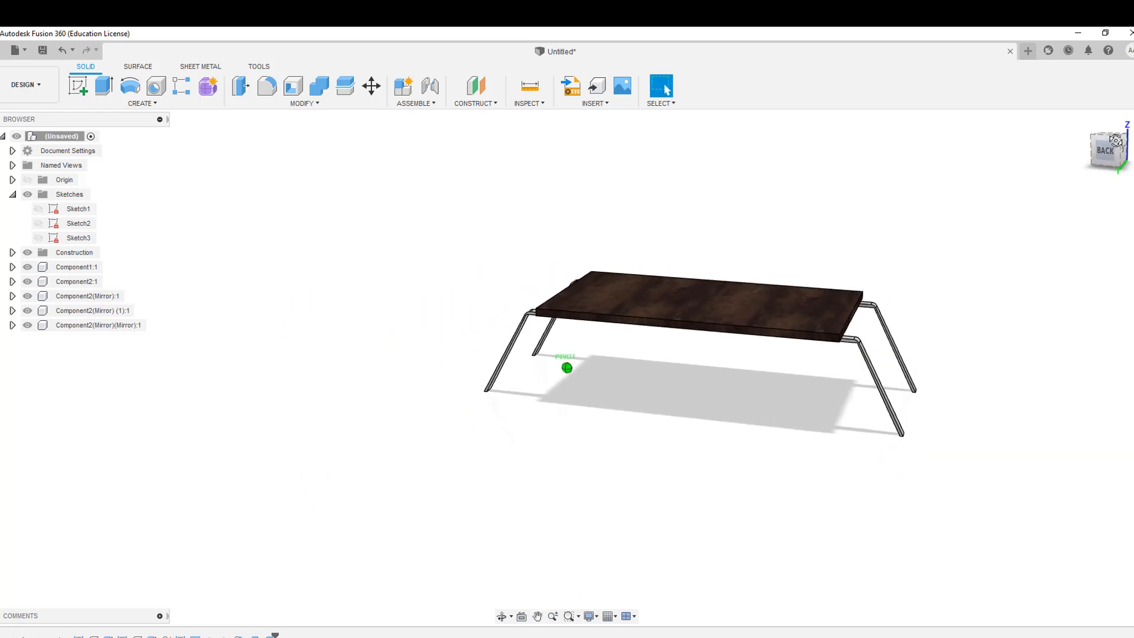
scroll(493, 395, up, 6)
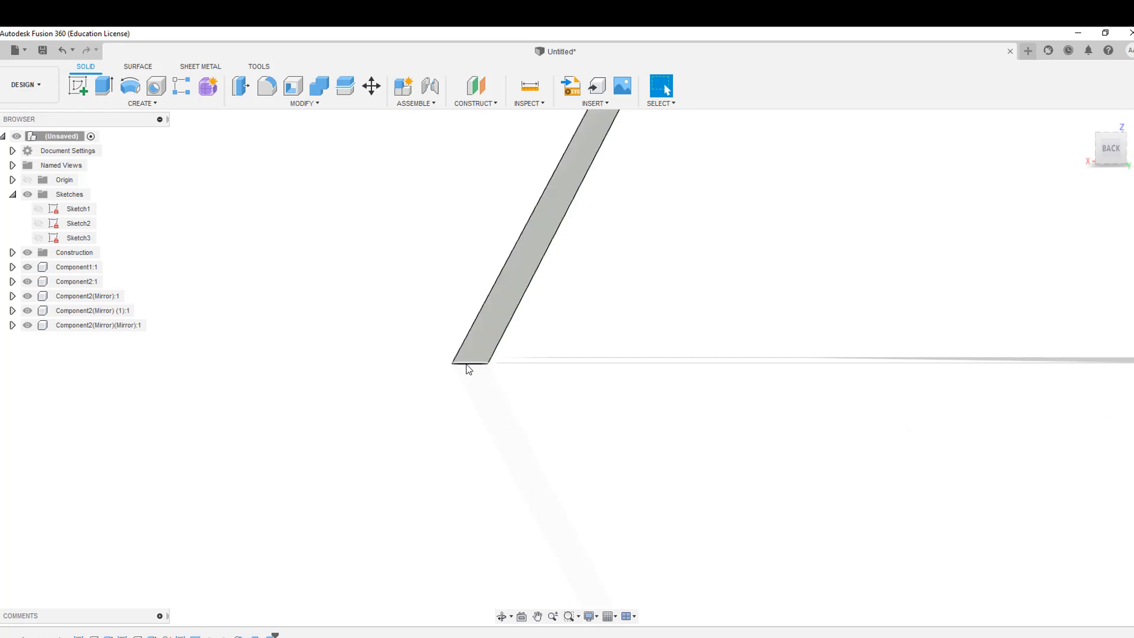
mouse_move(1104, 151)
mouse_down()
mouse_move(1099, 137)
mouse_move(1100, 148)
mouse_up()
scroll(904, 275, down, 3)
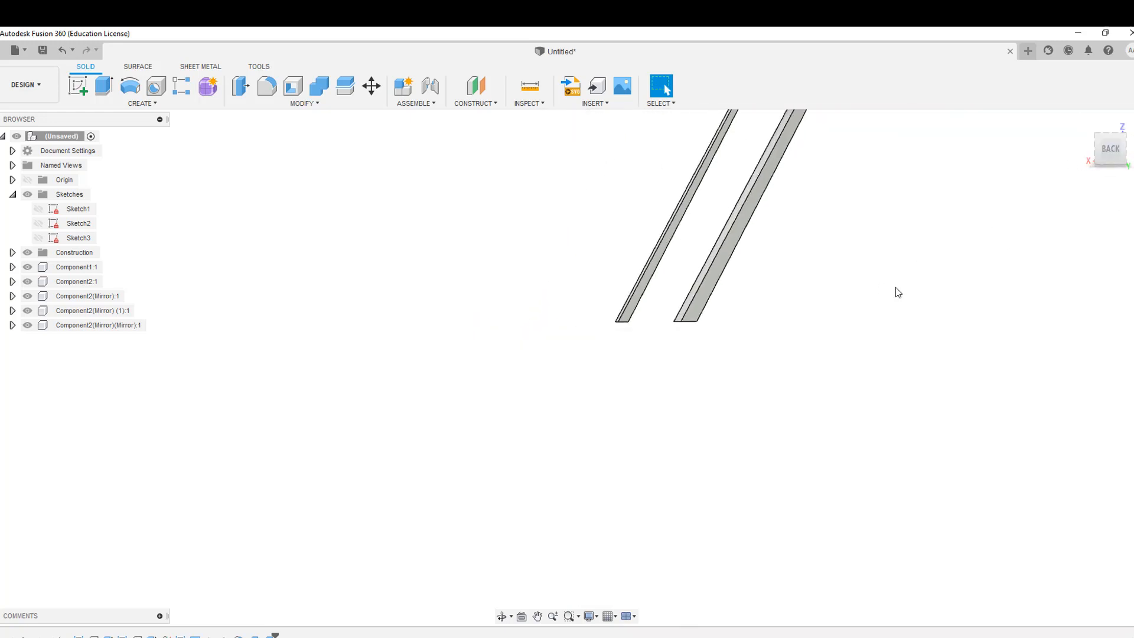
middle_drag(898, 292, 496, 381)
scroll(495, 378, down, 2)
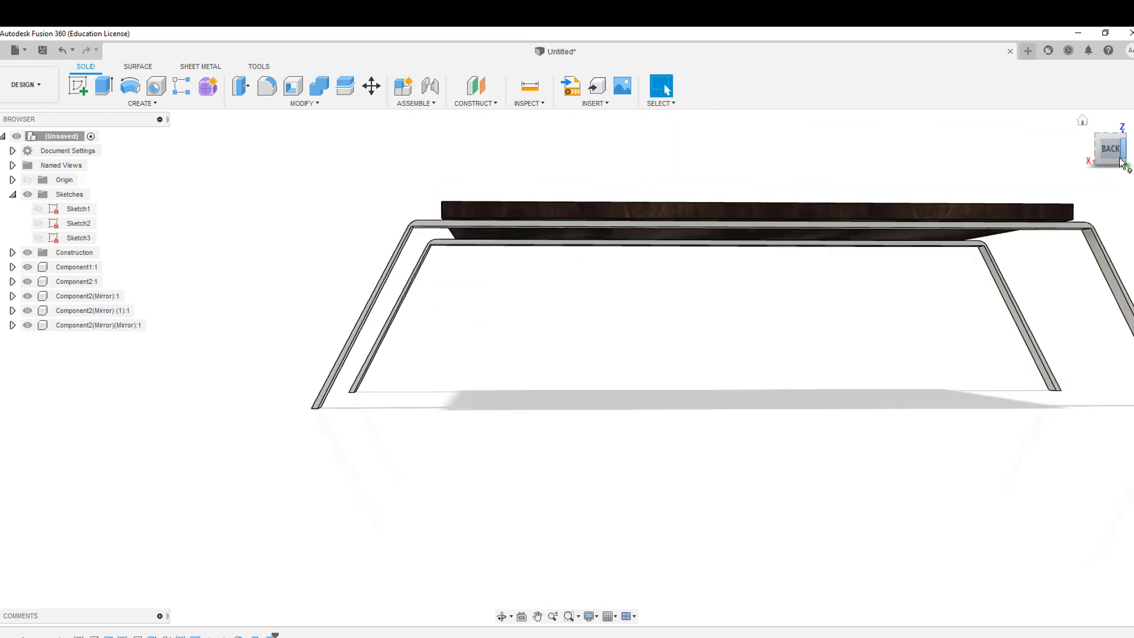
drag(1121, 161, 1115, 165)
scroll(835, 249, down, 3)
middle_drag(846, 194, 693, 239)
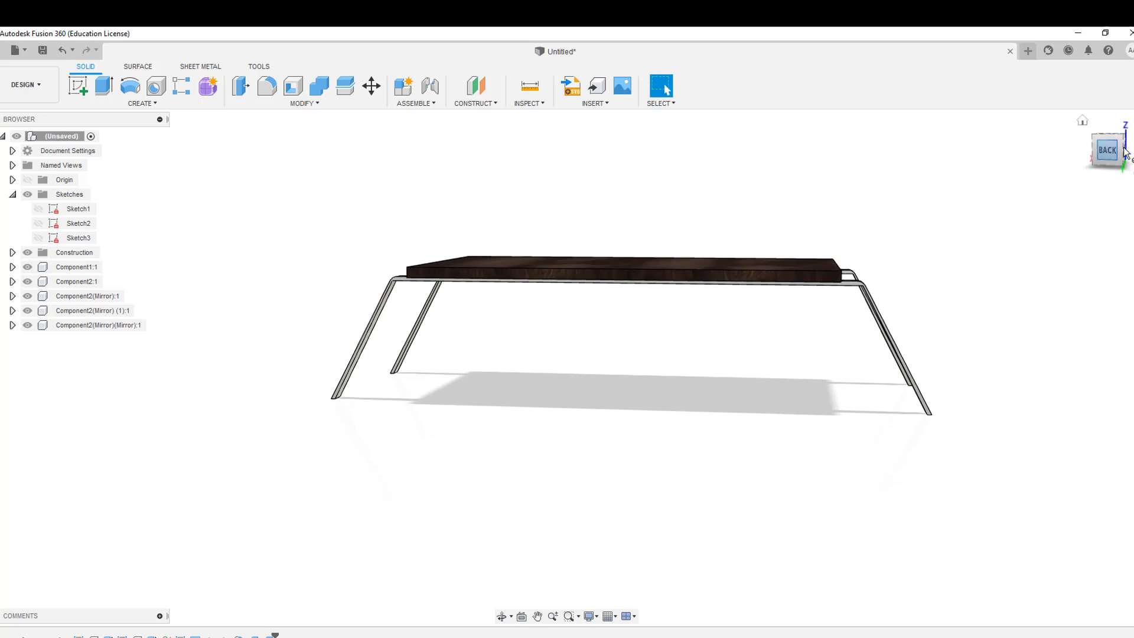
drag(1111, 154, 1105, 158)
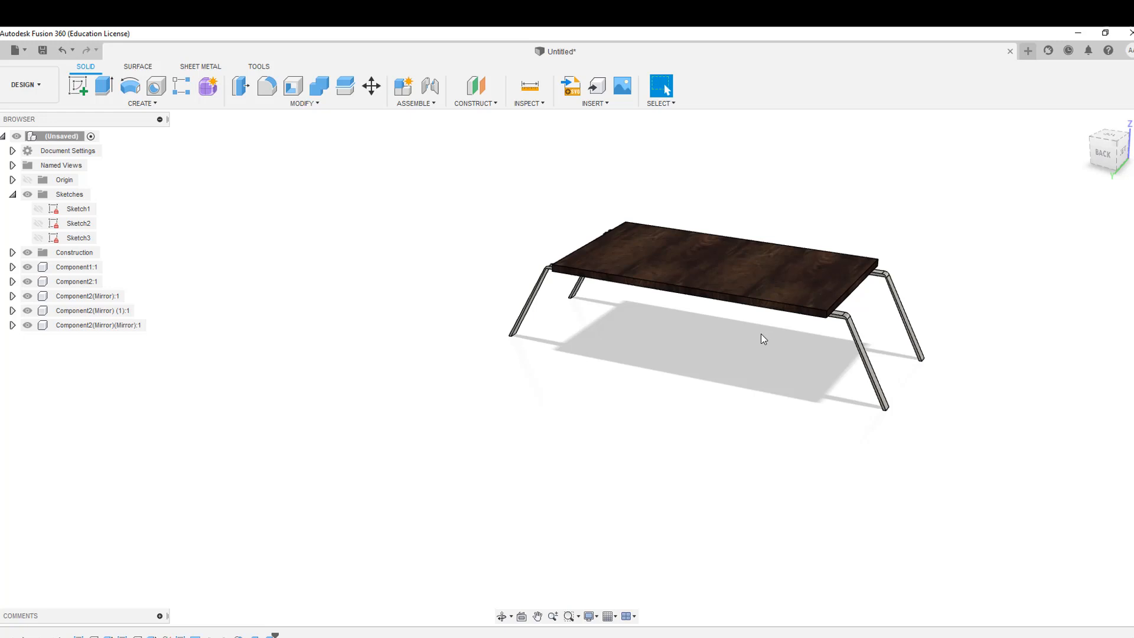
middle_drag(758, 334, 649, 349)
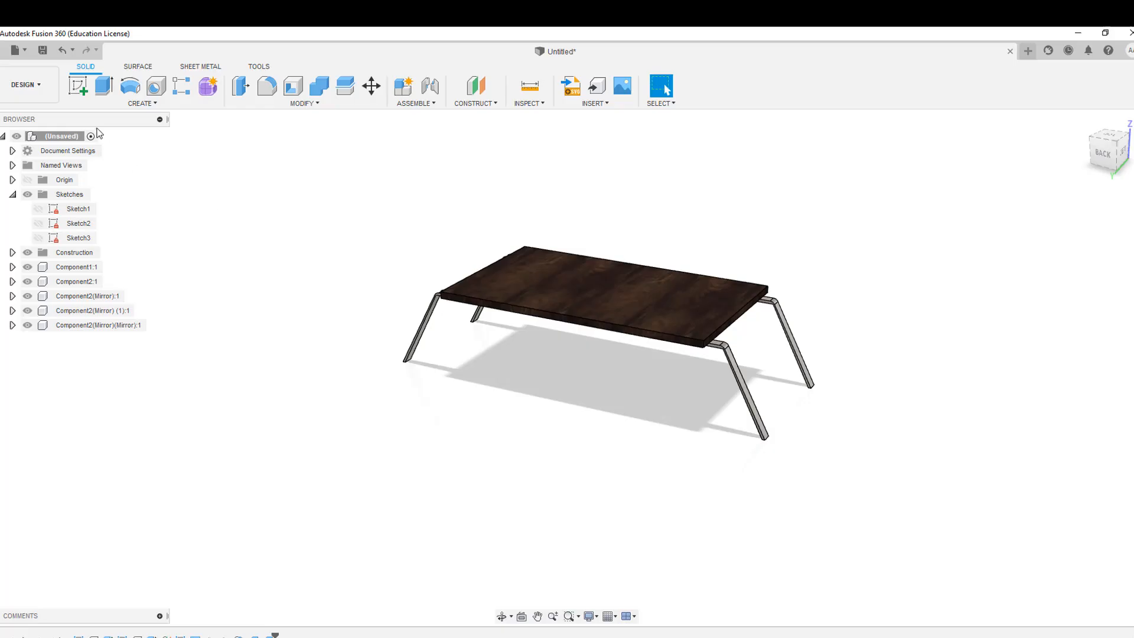
- Switch to the Render workspace and review the scene's environment, ground and camera settings without changing them
click(46, 85)
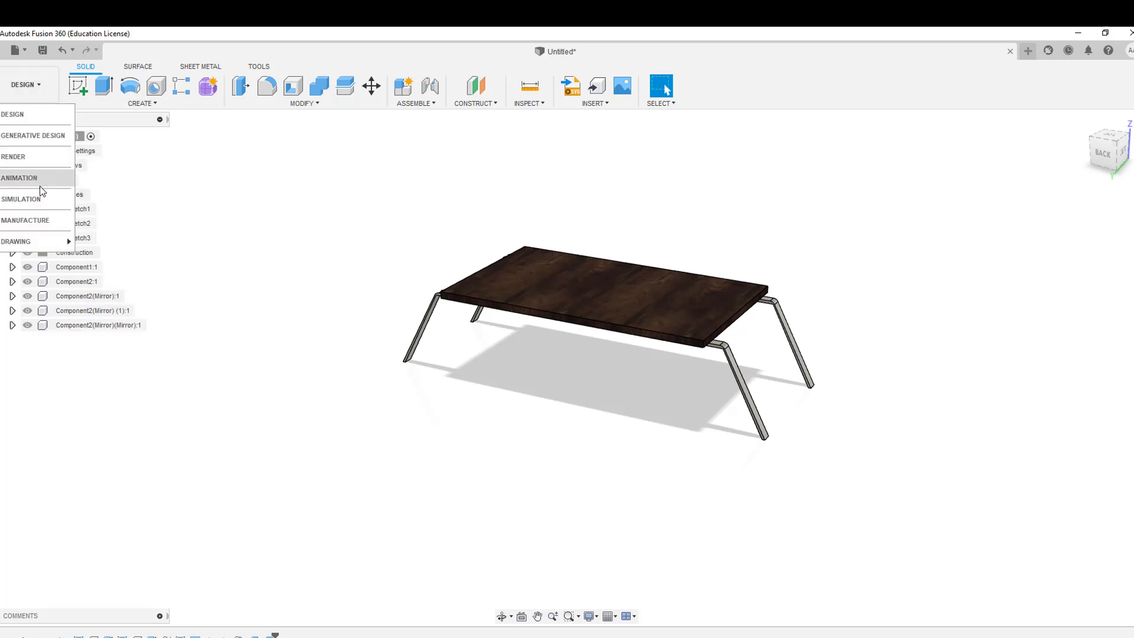
click(37, 156)
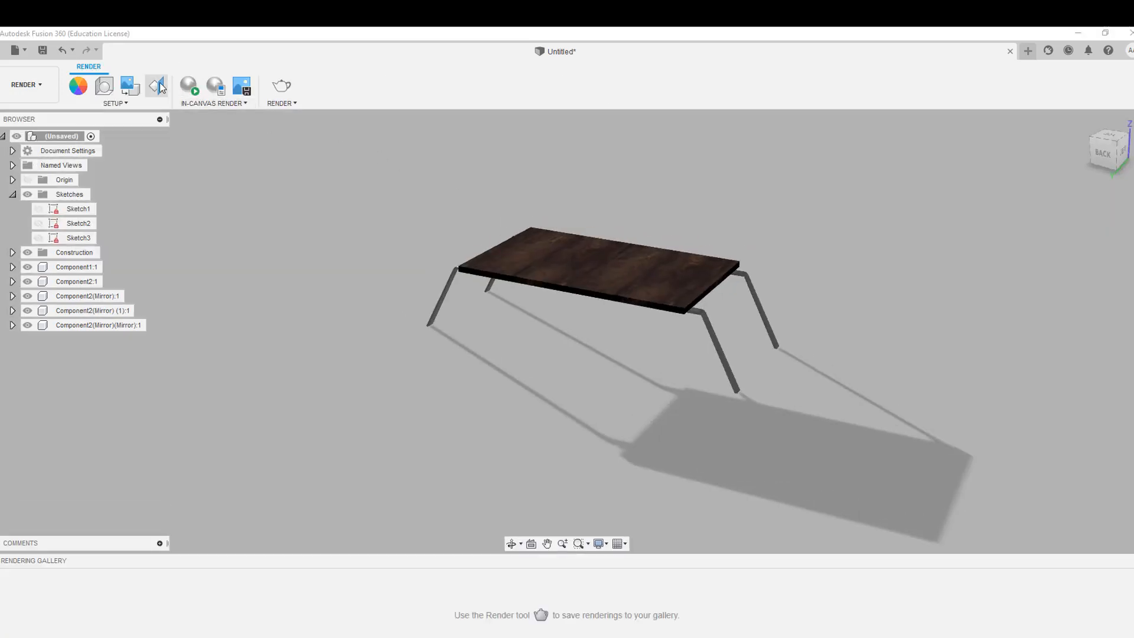
click(104, 90)
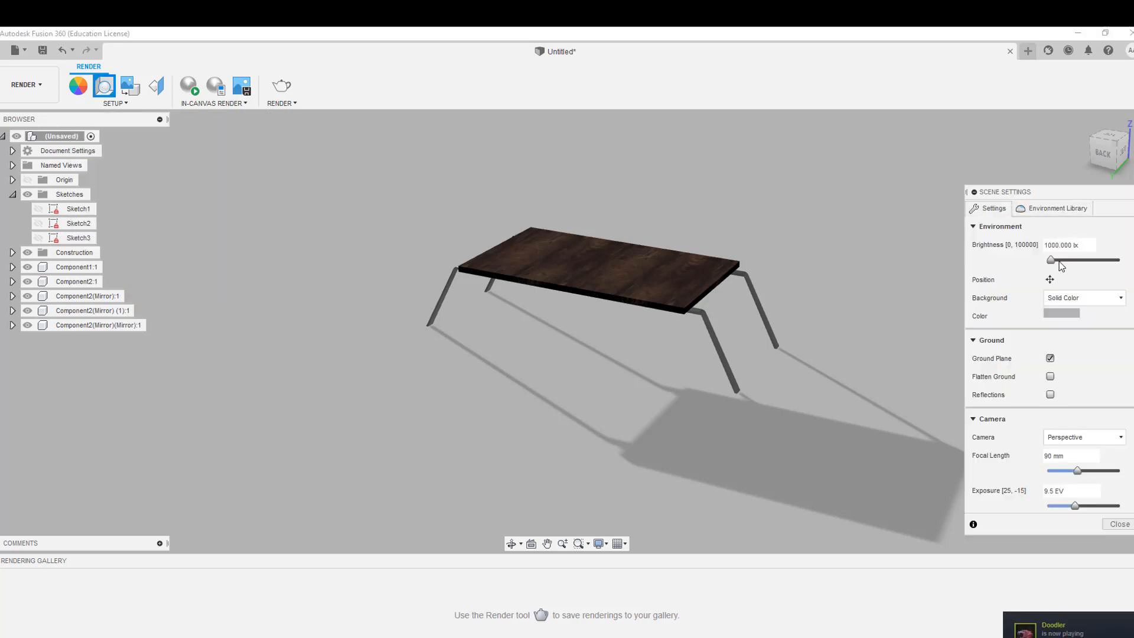
scroll(1066, 335, down, 3)
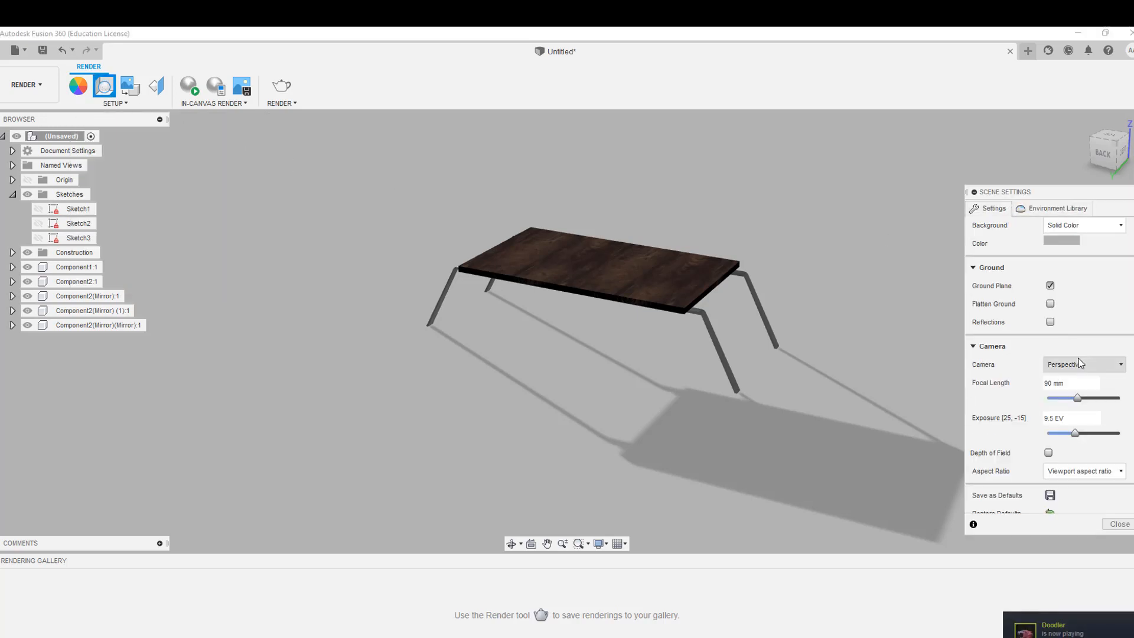
click(1119, 525)
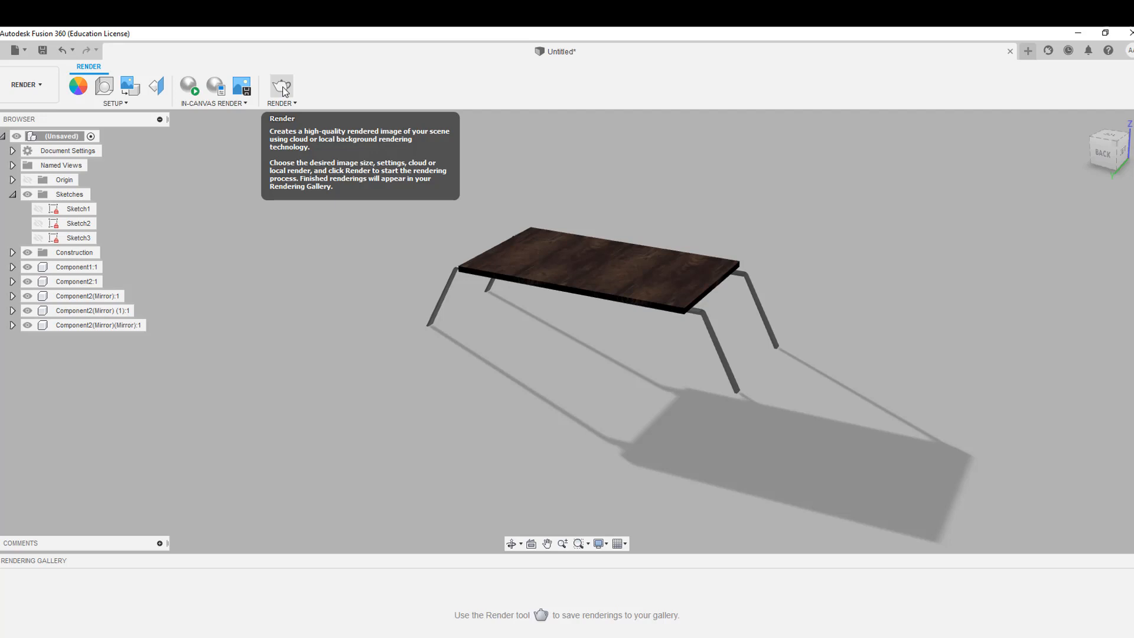
- Run an in-canvas render of the whole table seen at an angle from the back
scroll(356, 152, down, 2)
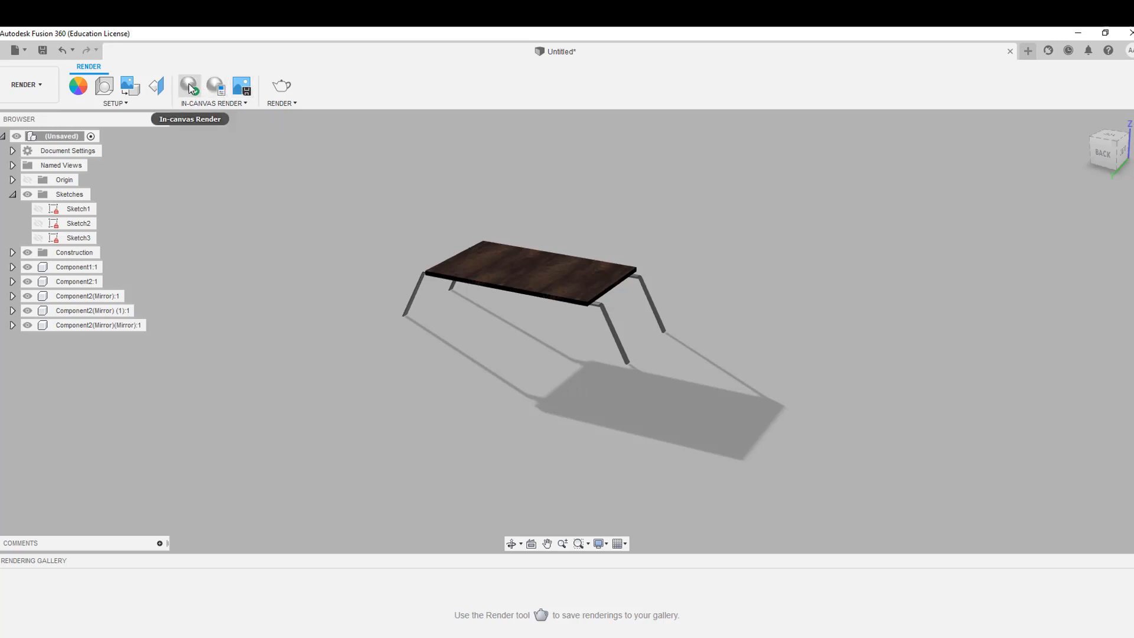
click(189, 83)
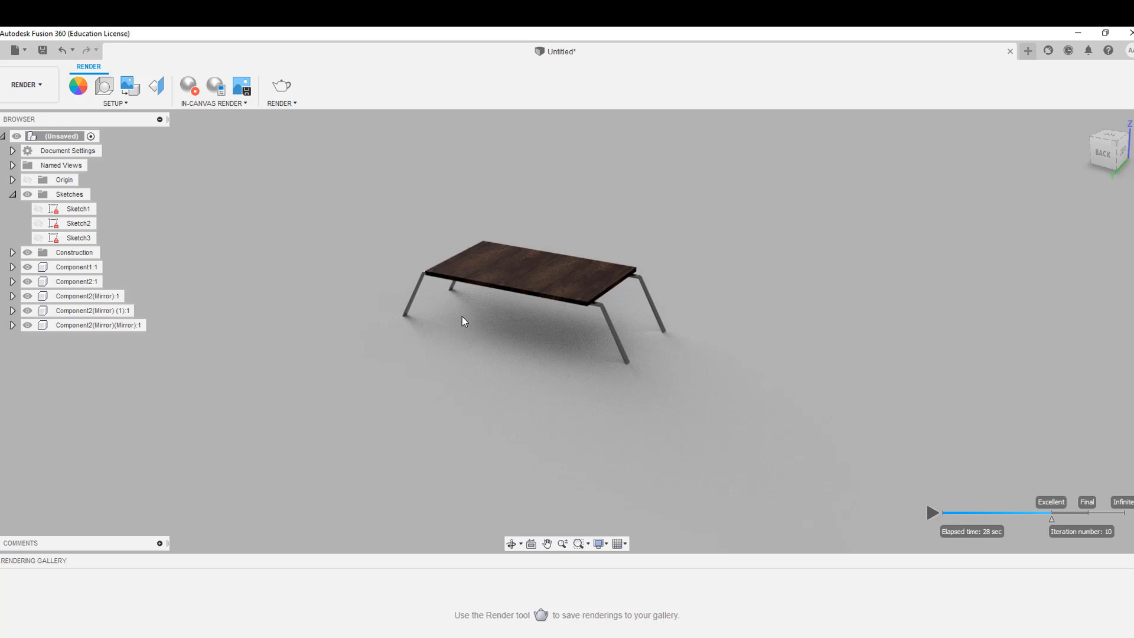
scroll(462, 321, down, 1)
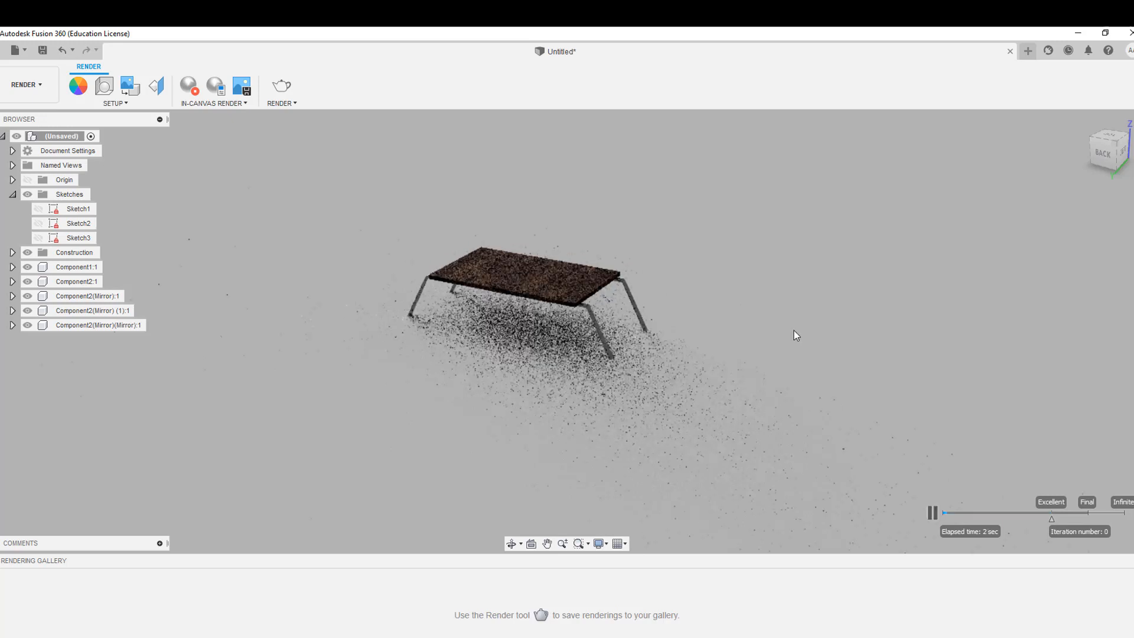